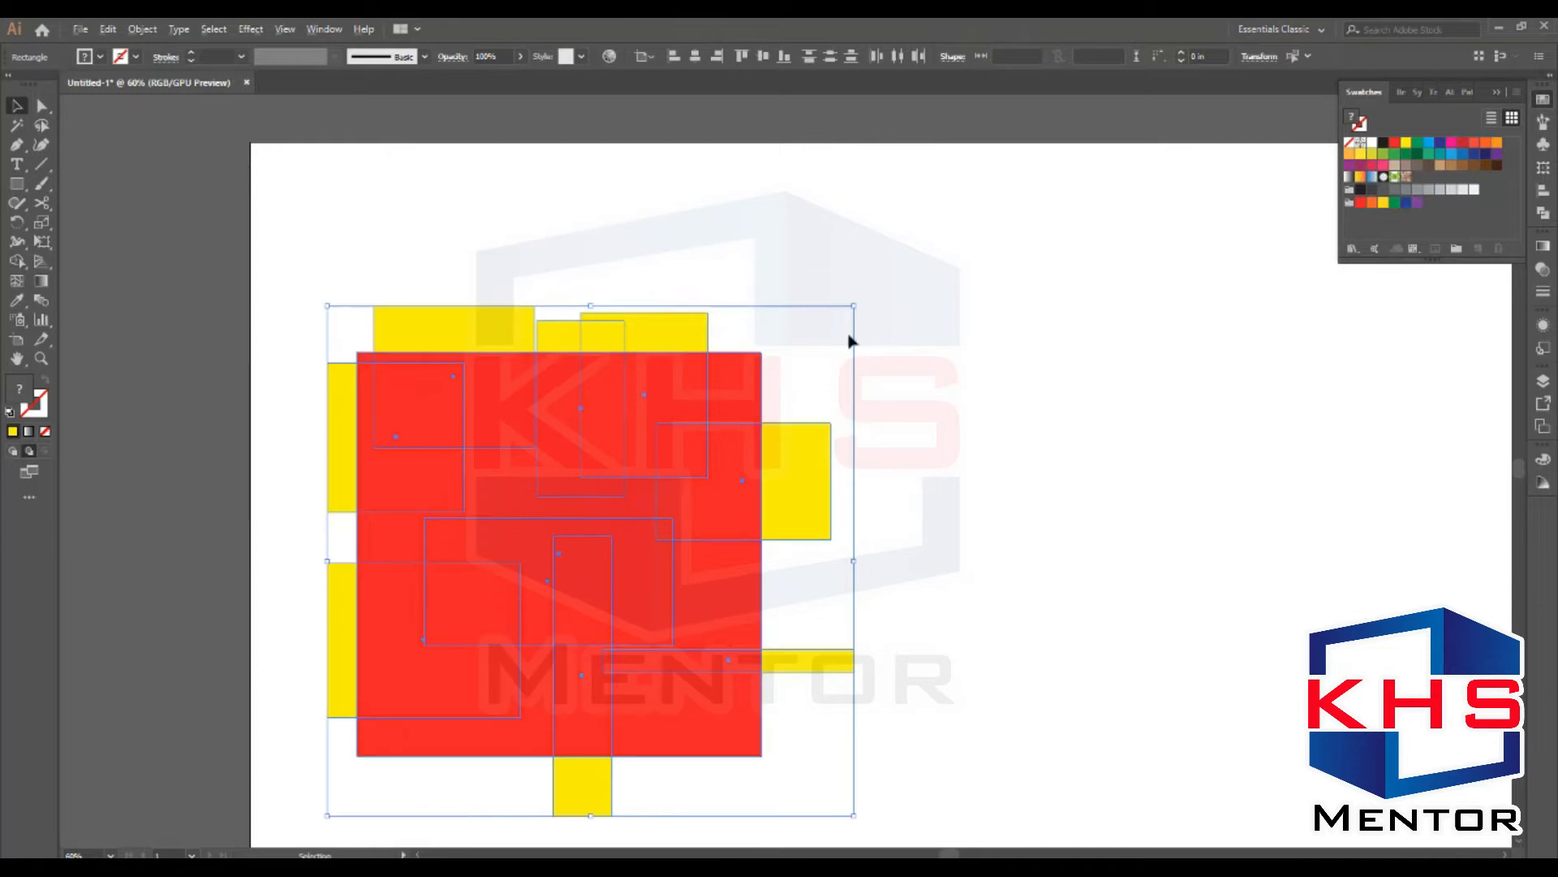
Step: Scale the red and yellow artwork down to about half size and add a "Behind Mask" text label, enlarged to 50.72 pt, above it
drag(852, 307, 725, 432)
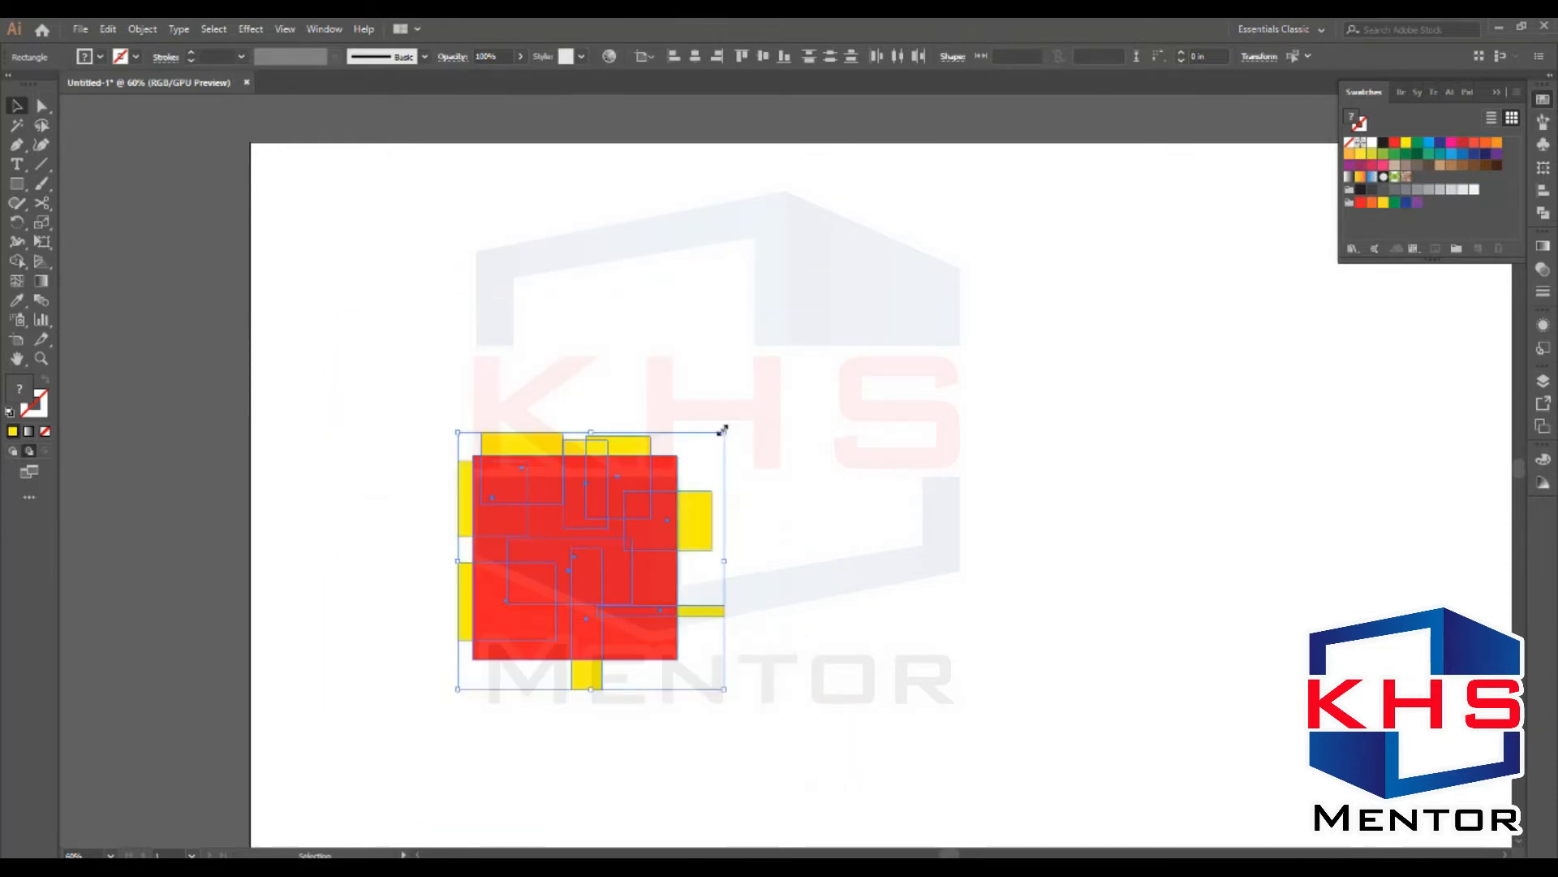
key(t)
click(511, 380)
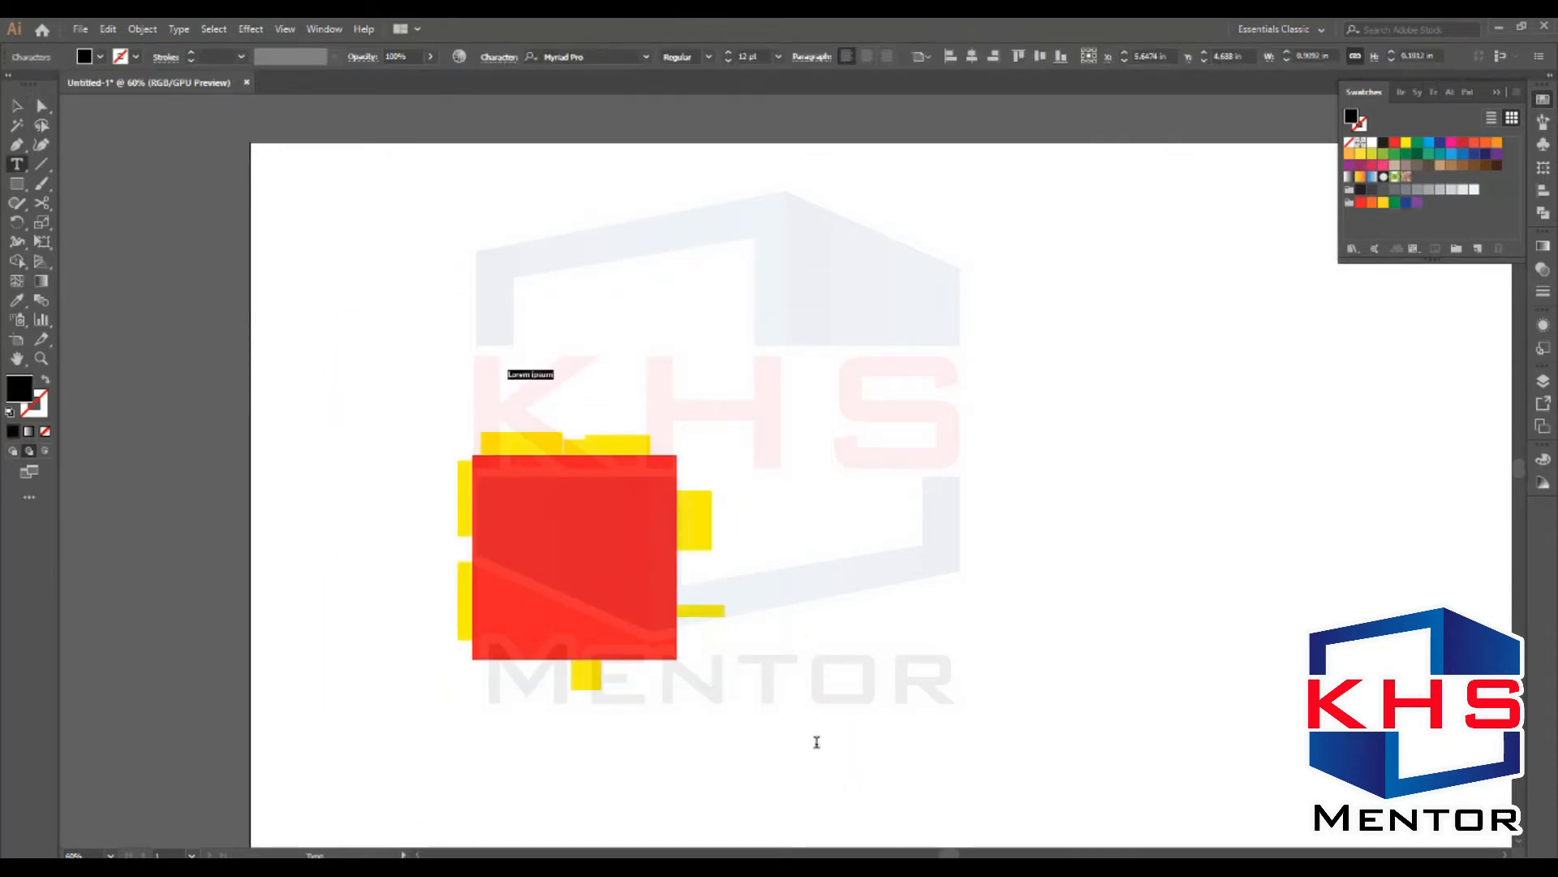
text(K)
key(Escape)
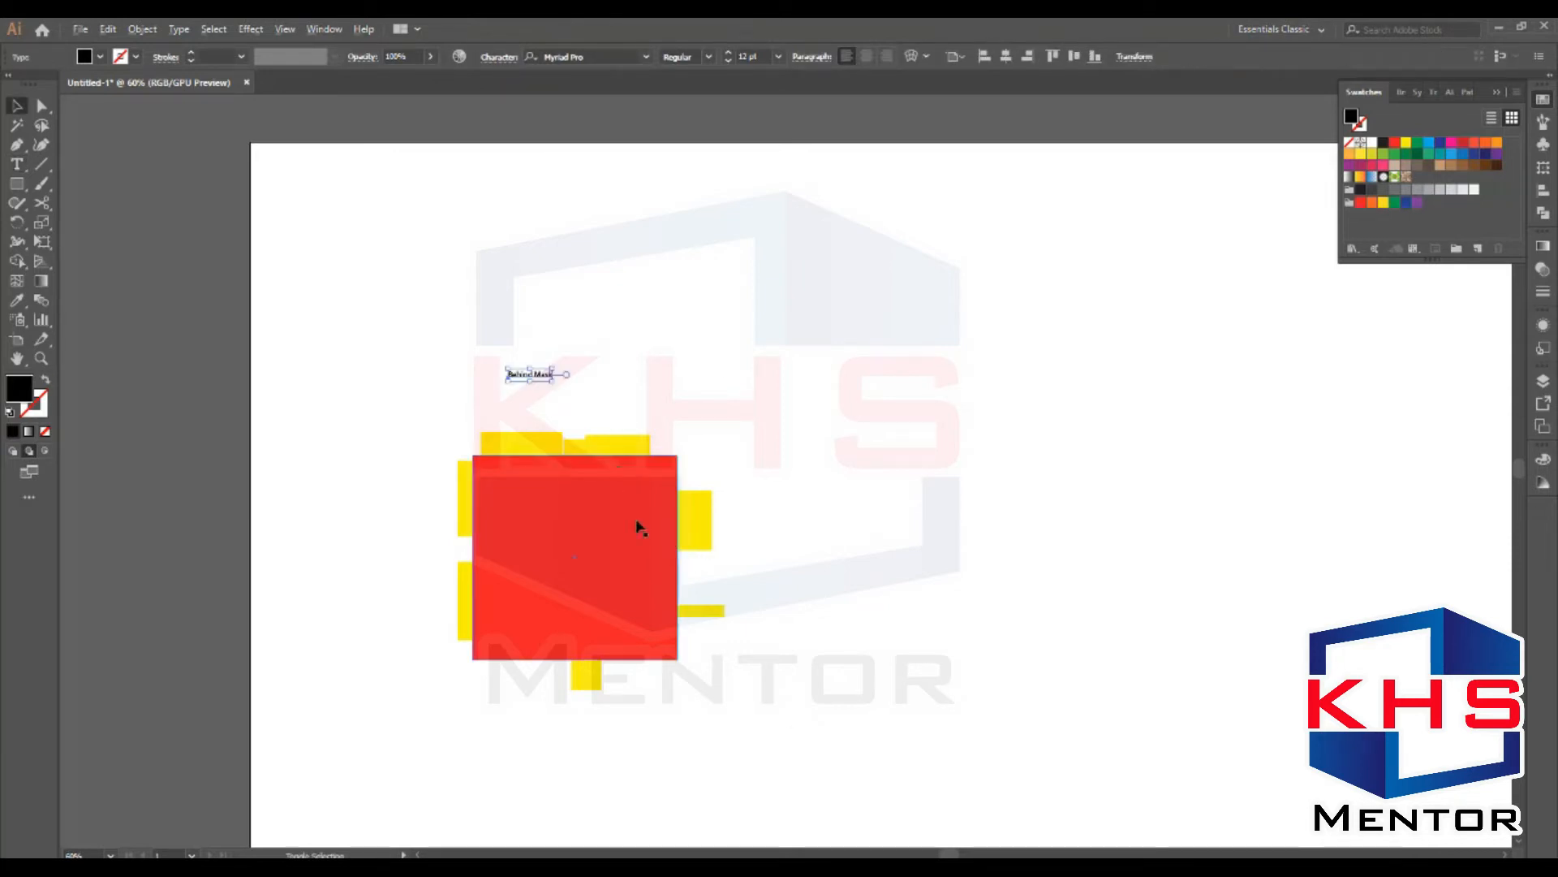
drag(570, 398, 619, 420)
Step: Move the red and yellow artwork with its "Behind Mask" label into the artboard's upper-left corner
drag(907, 479, 487, 379)
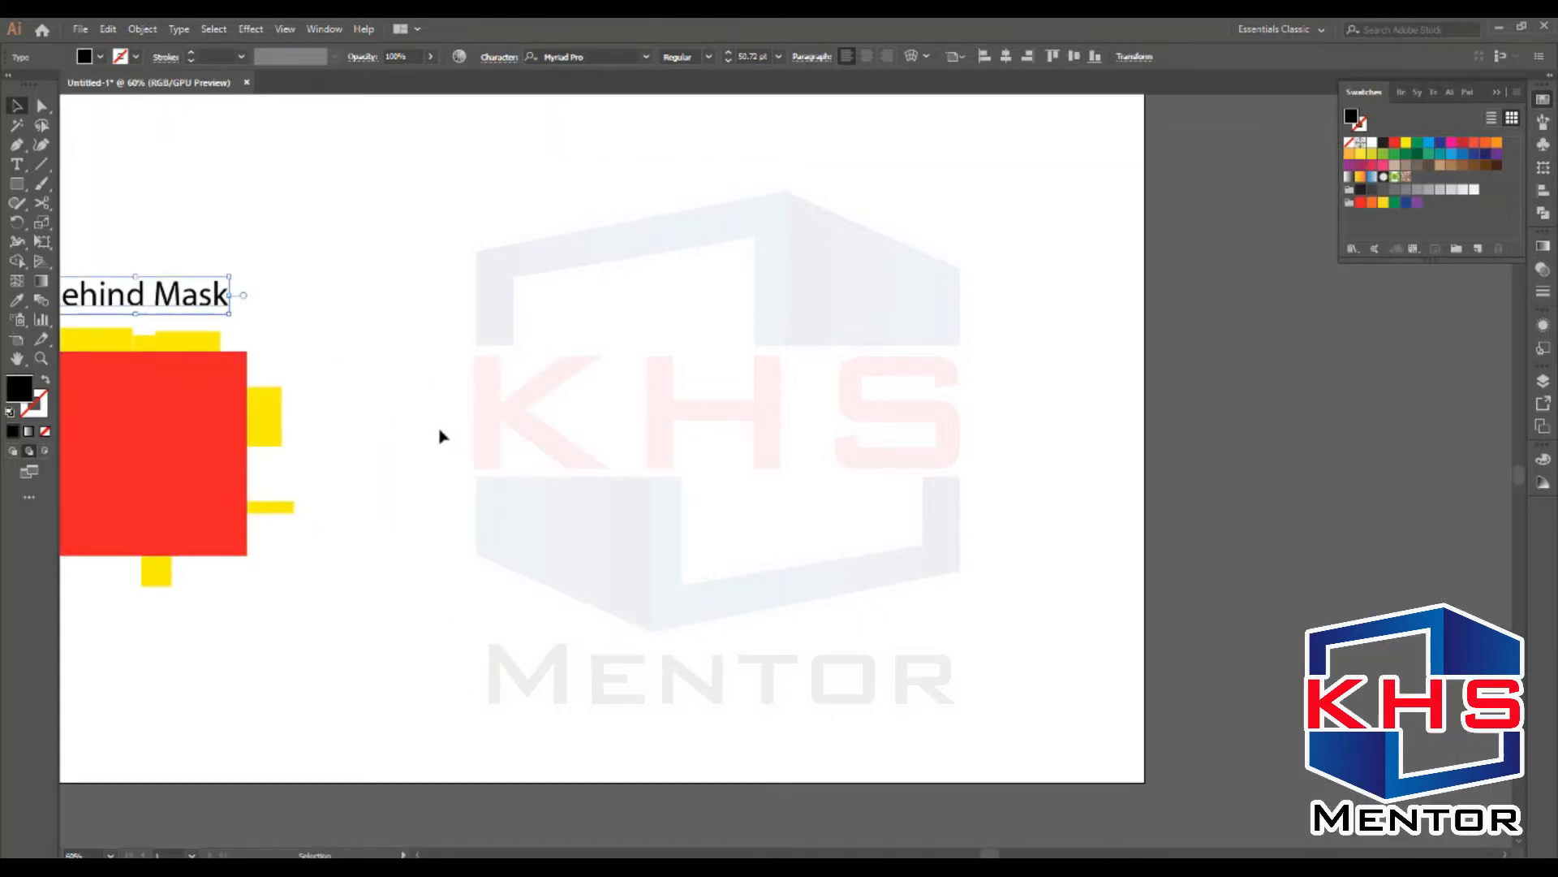
drag(330, 487, 568, 698)
drag(621, 404, 212, 715)
mouse_move(299, 632)
mouse_down()
mouse_move(582, 519)
mouse_move(401, 326)
mouse_move(452, 331)
mouse_up()
click(835, 328)
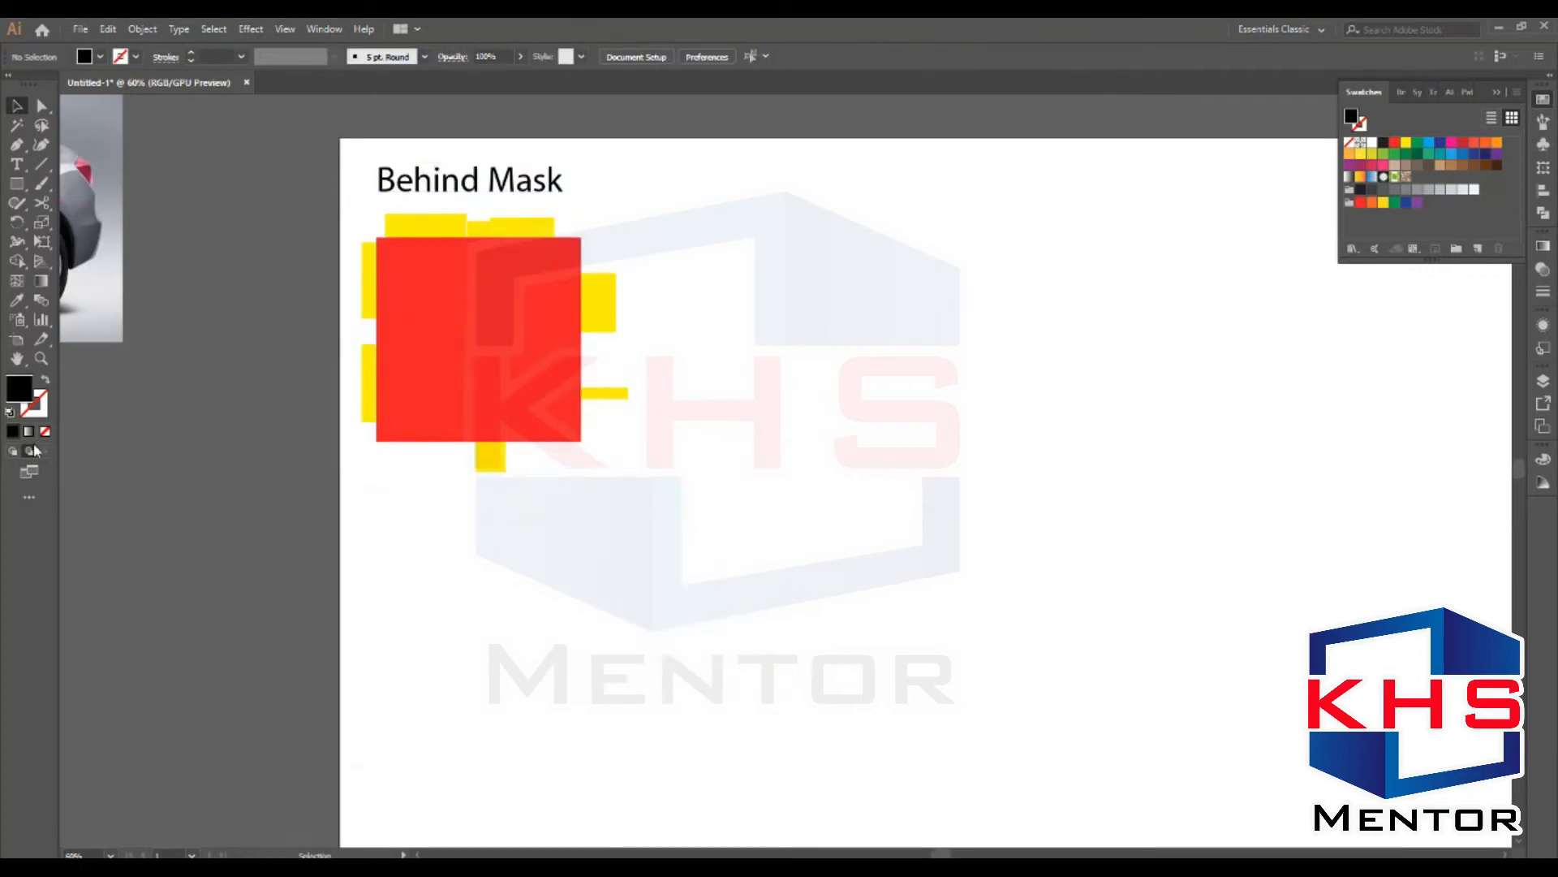
Step: Draw a red rectangle about 7.61 by 6.81 in beside the Behind Mask artwork and enable Draw Inside mode for it
key(m)
drag(759, 228, 1138, 566)
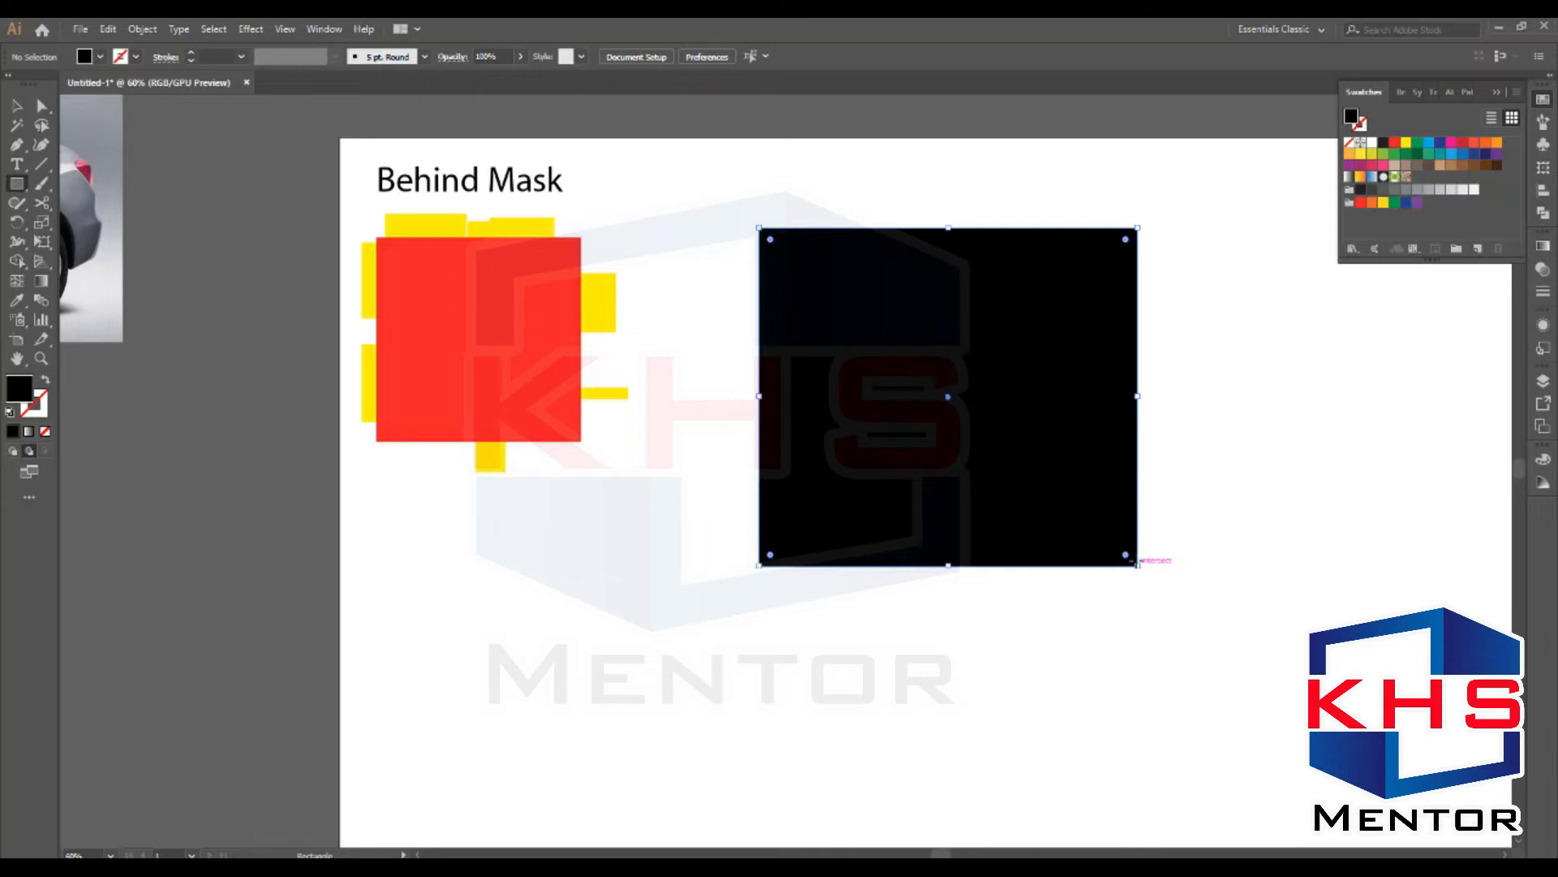
click(45, 431)
click(1395, 143)
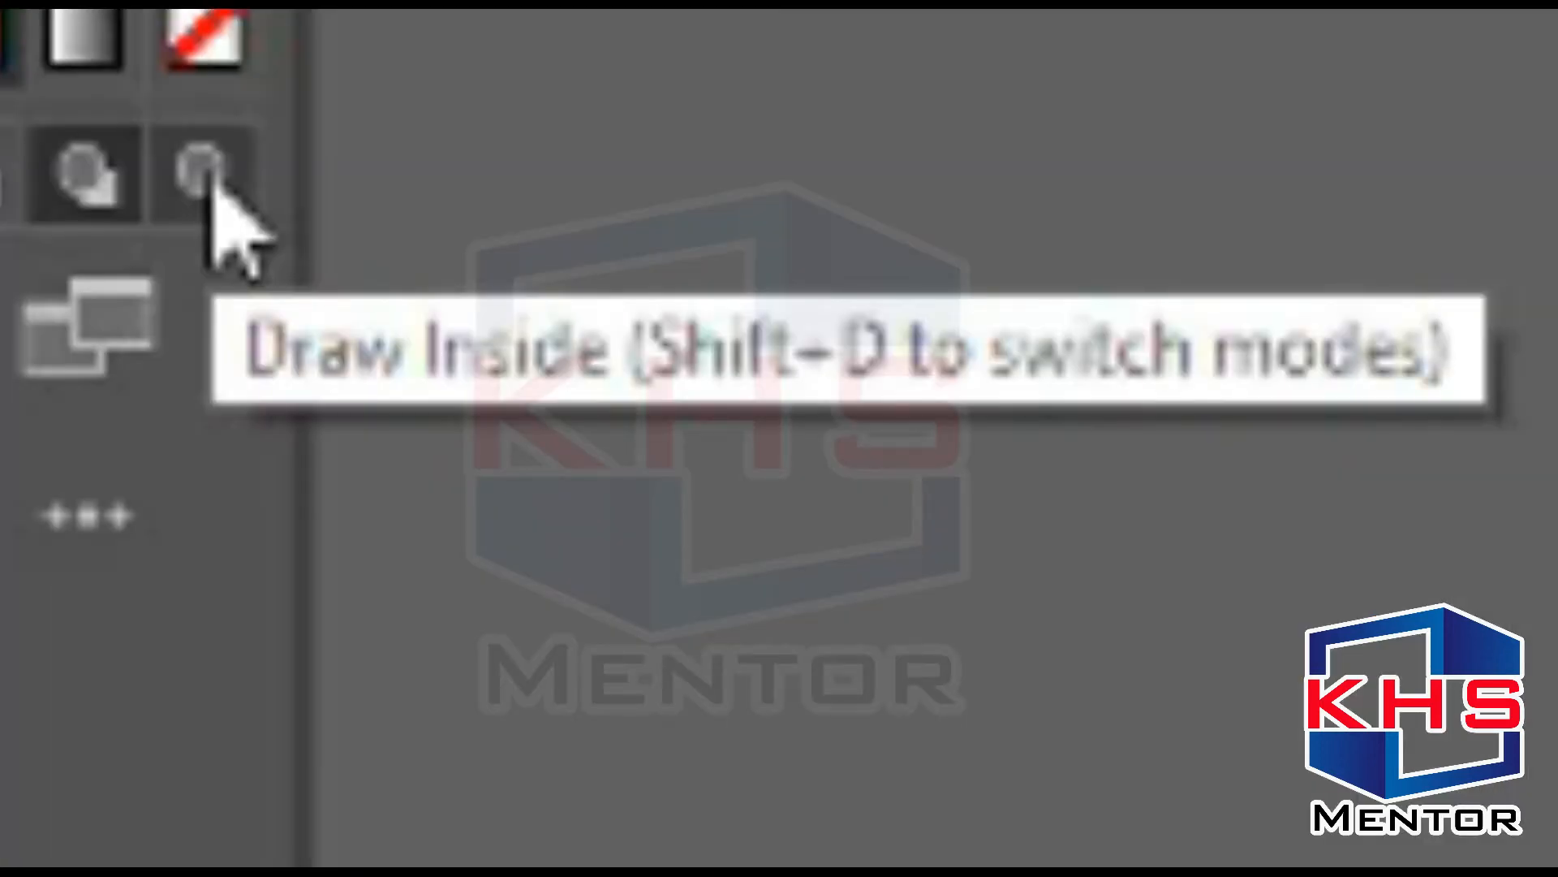
click(213, 185)
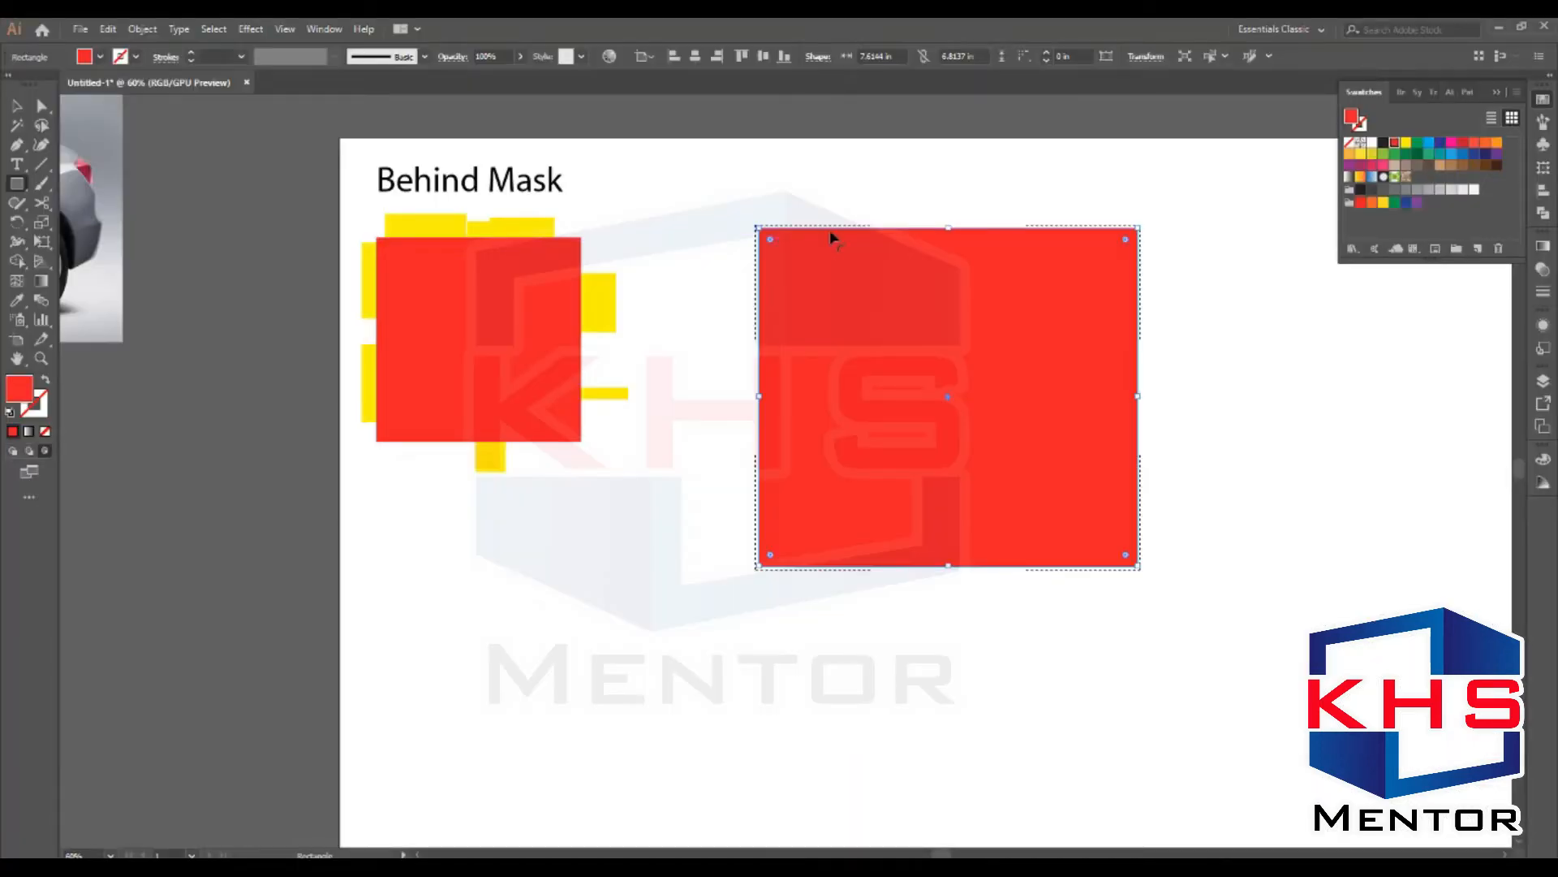
Step: Examine the dashed Draw Inside boundary along the top edge and upper corners of the red rectangle
key(ctrl+space)
drag(709, 177, 946, 418)
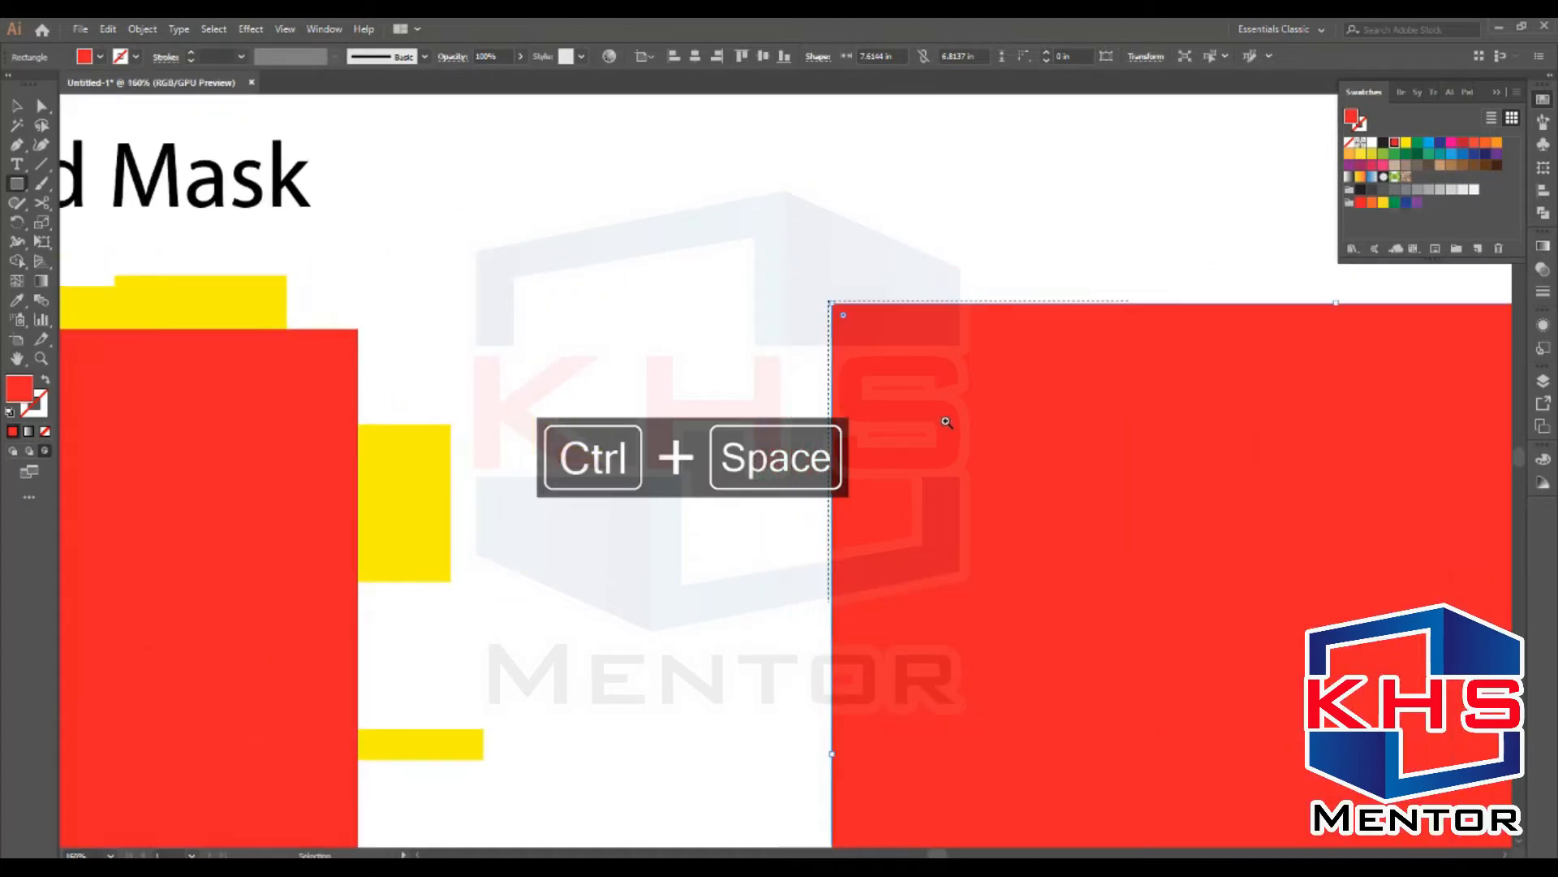
key(ctrl+e)
key(ctrl+space)
drag(798, 253, 988, 439)
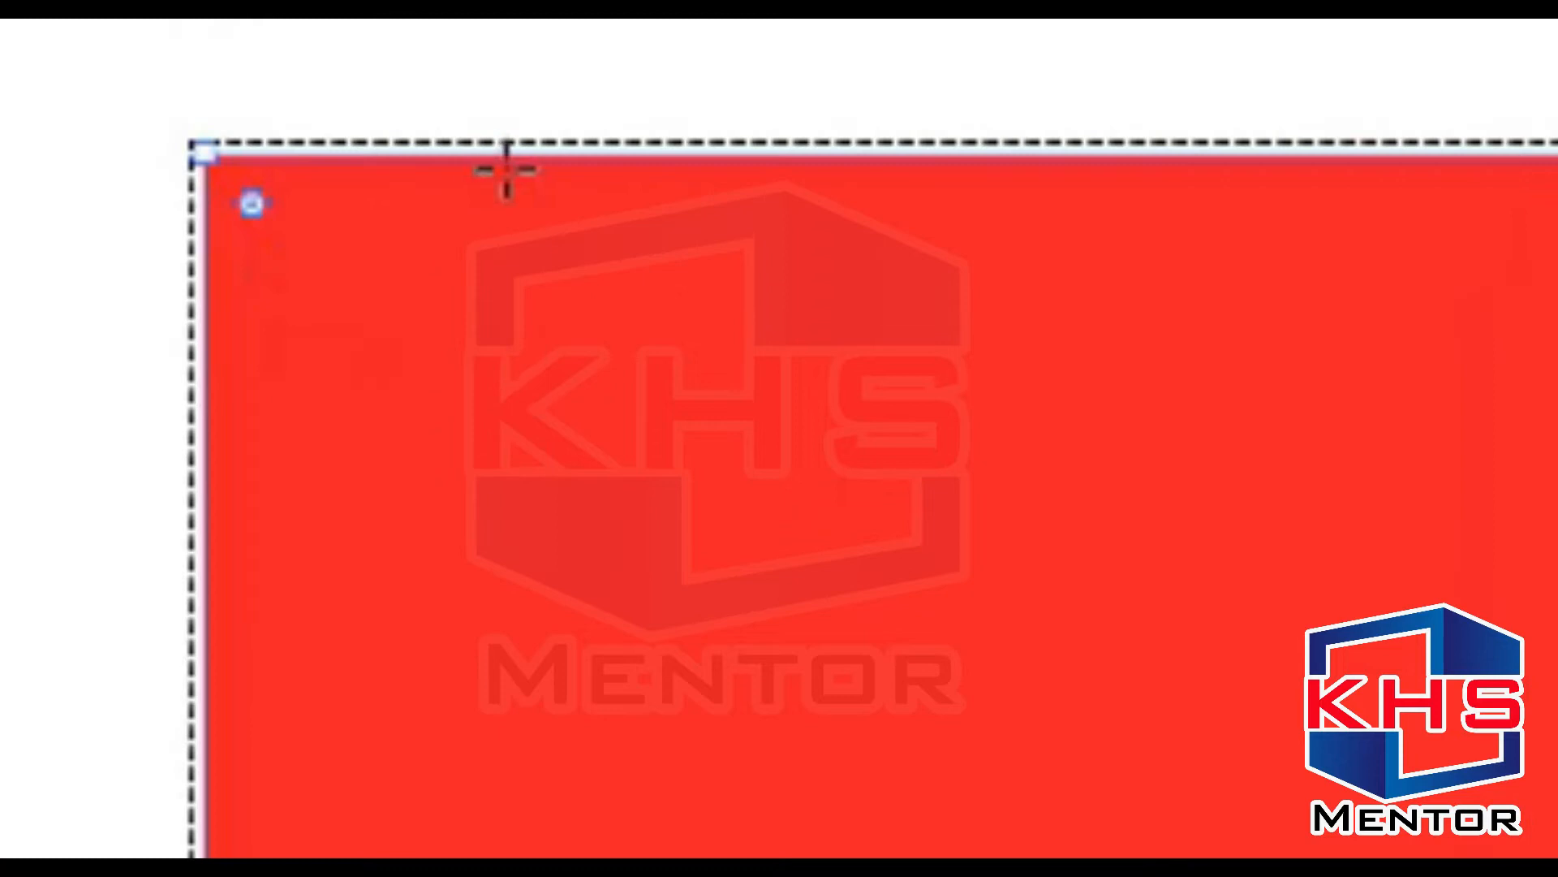
key(space)
drag(1414, 365, 899, 364)
drag(1238, 369, 513, 353)
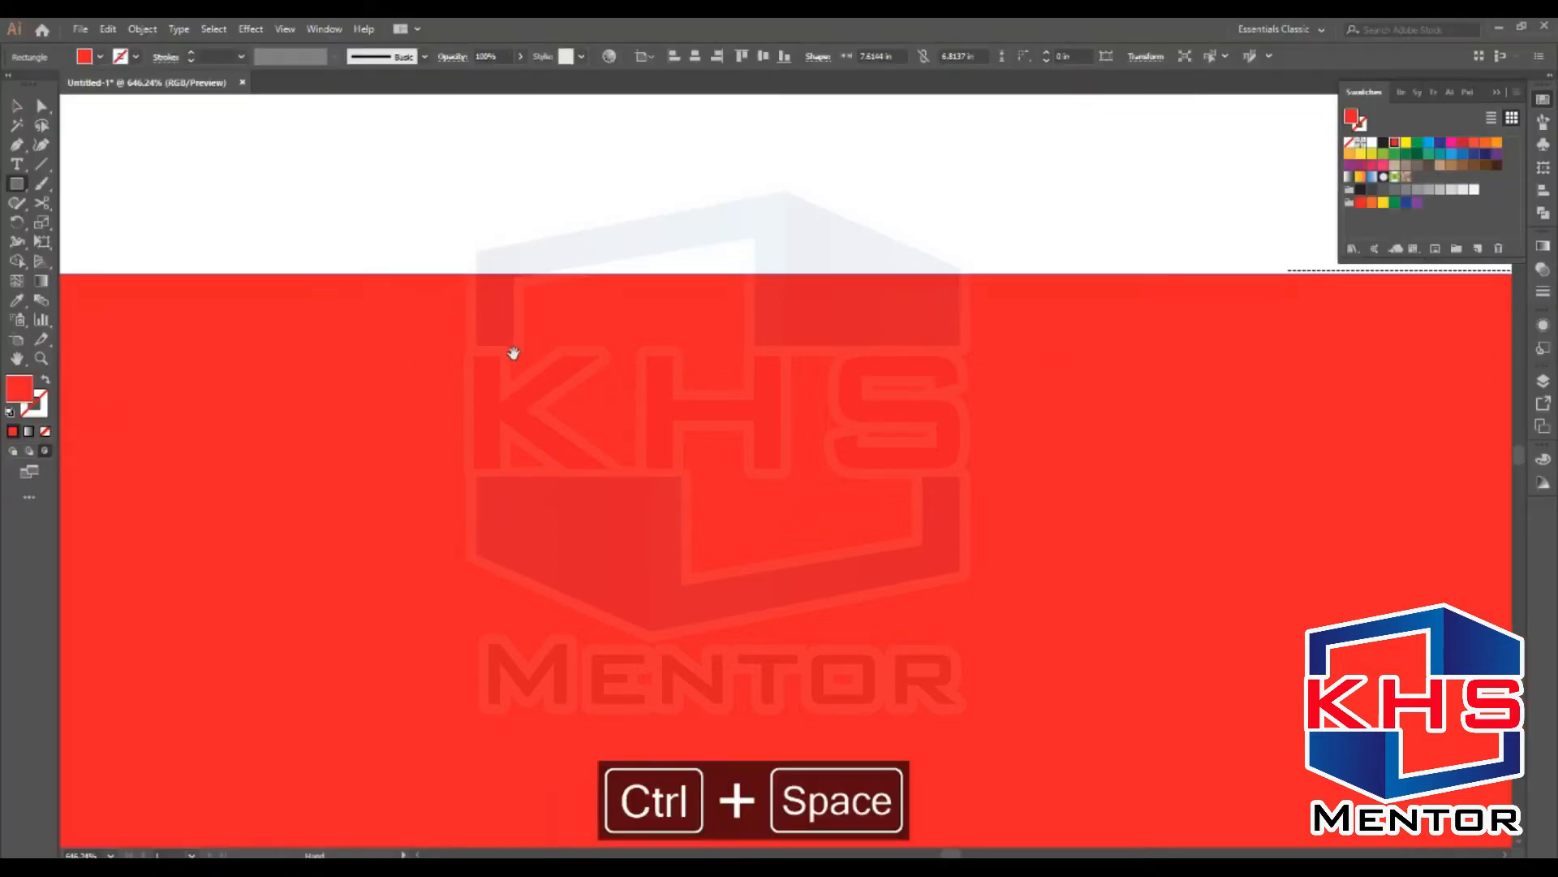
drag(1168, 371, 410, 374)
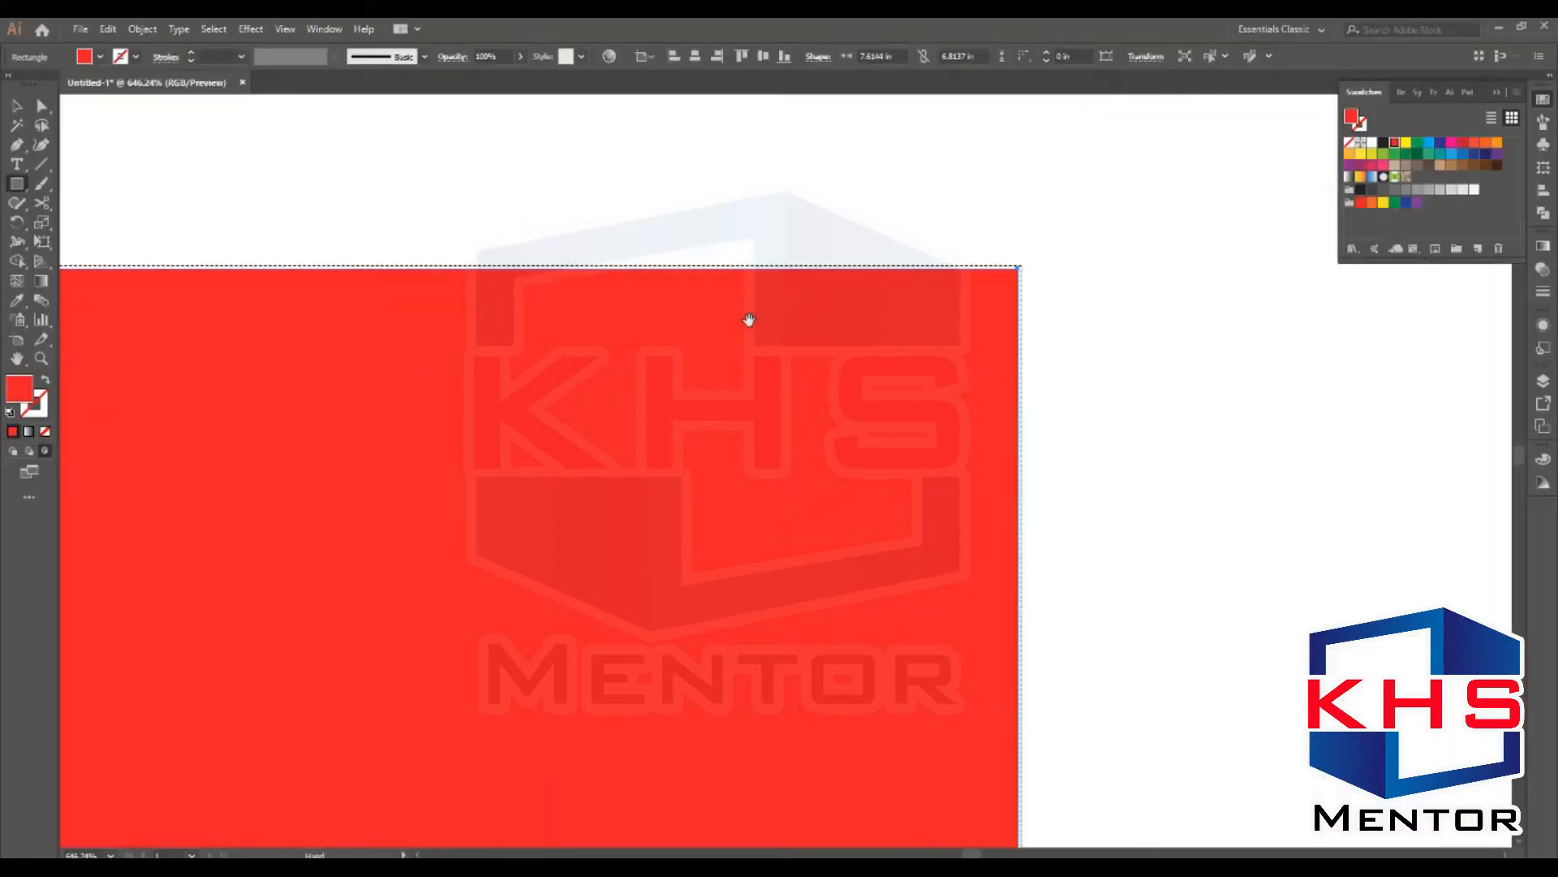
drag(619, 342, 1107, 341)
scroll(930, 378, down, 3)
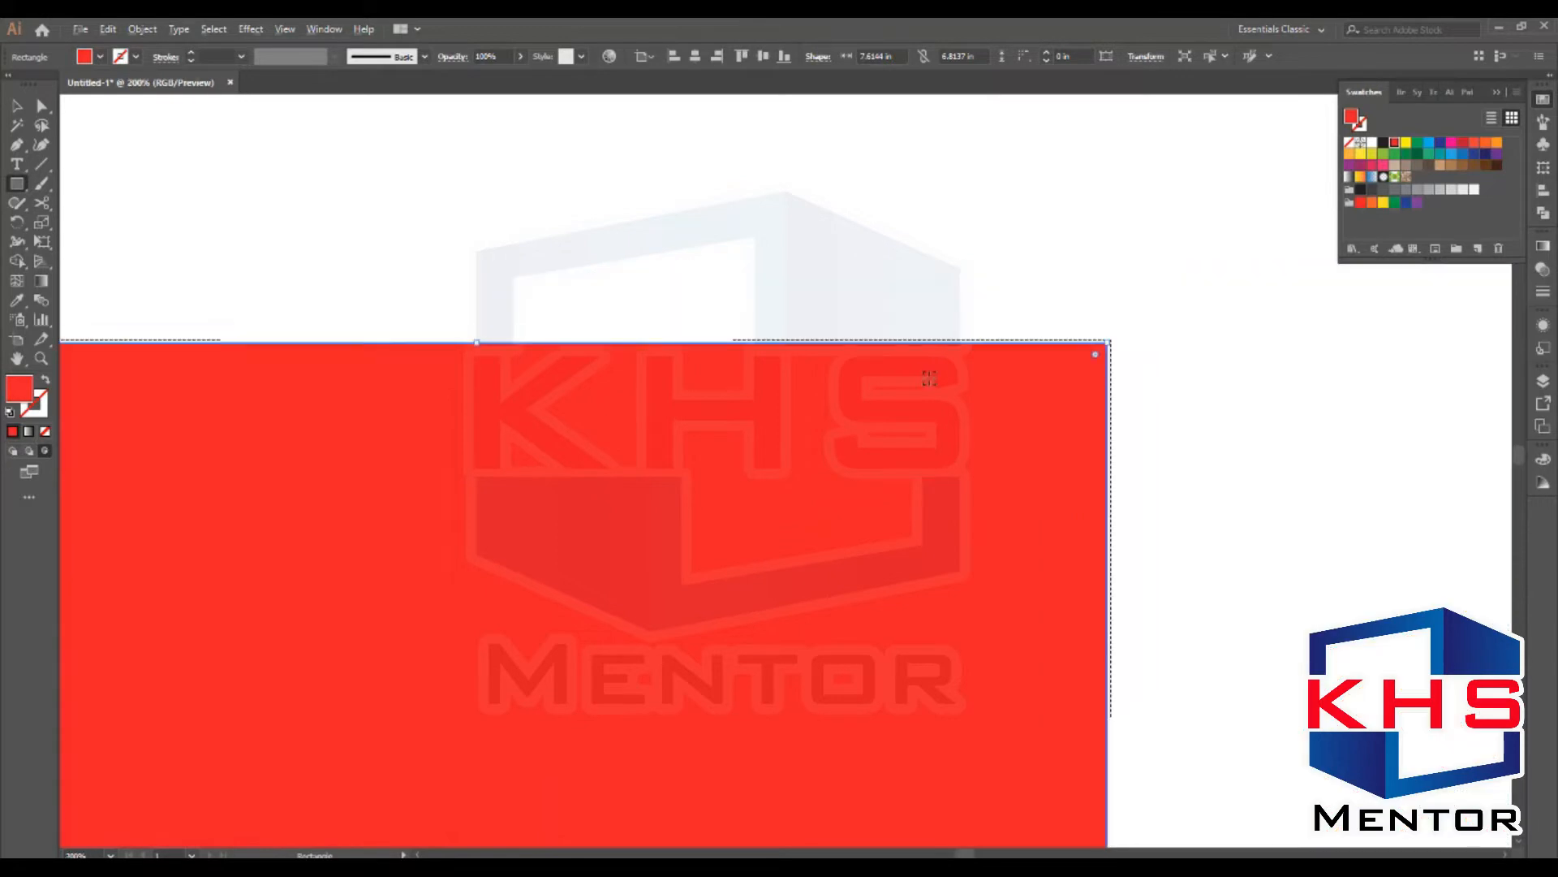
scroll(930, 378, down, 4)
drag(814, 504, 747, 449)
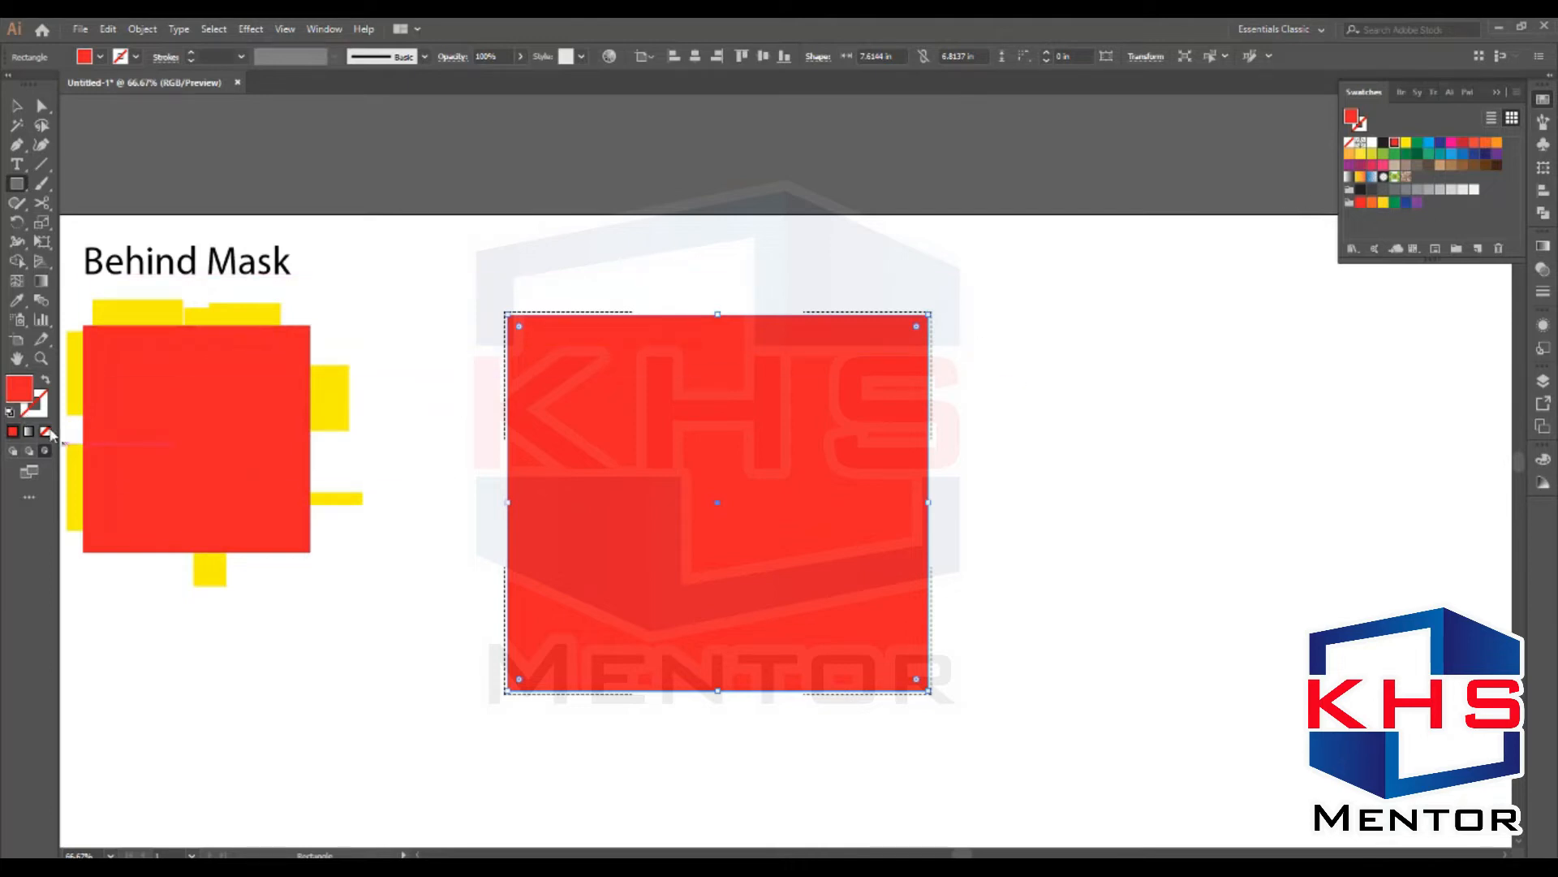
Step: Draw a yellow square about 3.3 in wide inside the red rectangle, overlapping its upper-left corner
key(v)
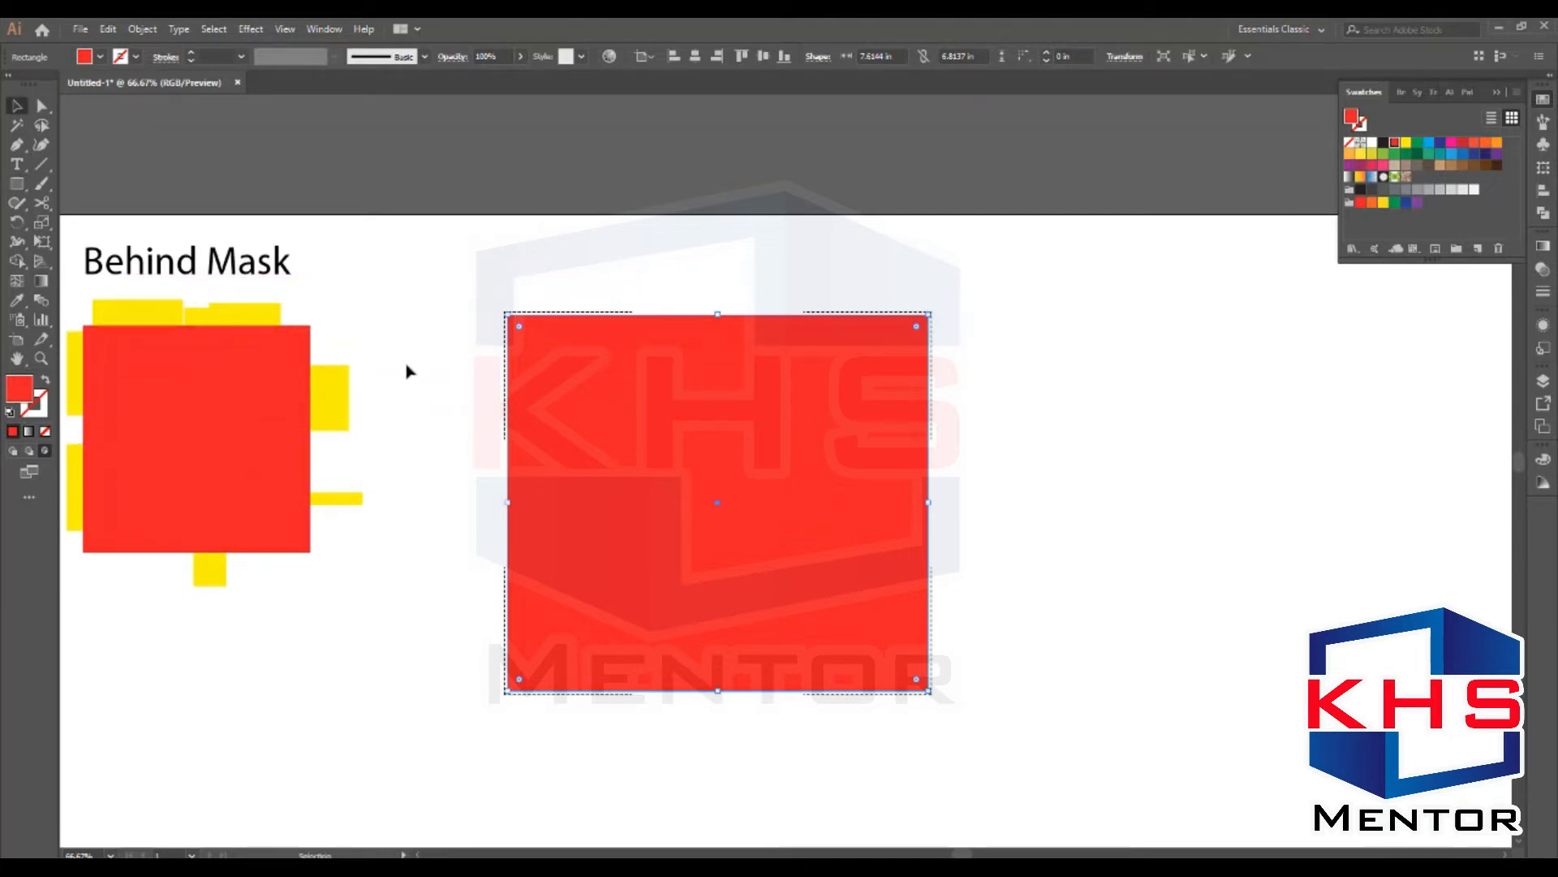
click(411, 369)
click(1408, 143)
key(m)
drag(468, 275, 650, 456)
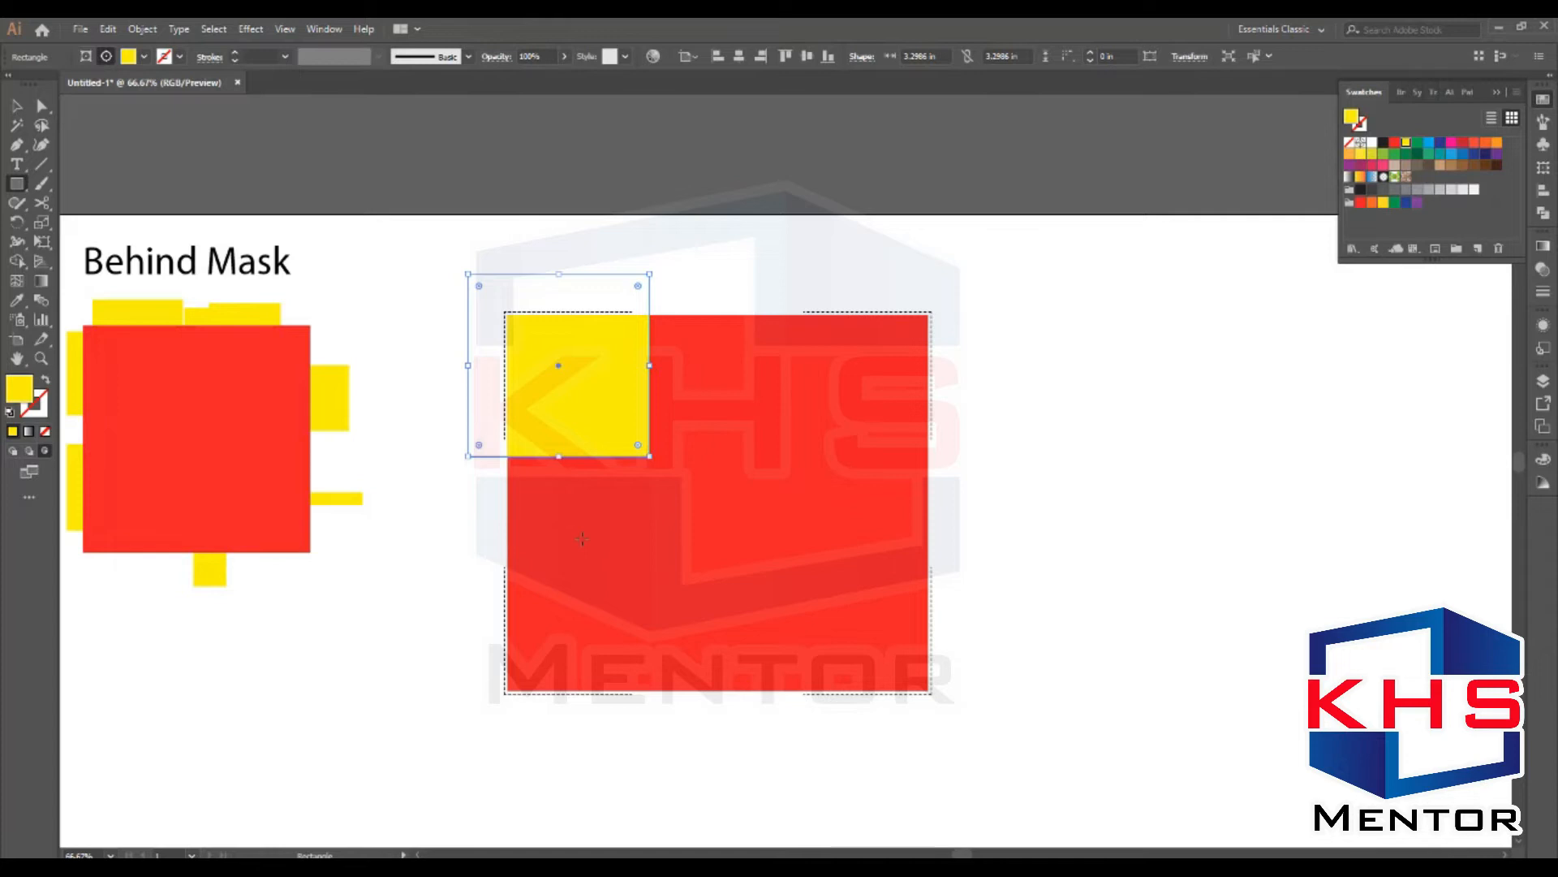
Step: Draw seven overlapping yellow ellipses of different sizes inside the red rectangle, some extending past its edges
key(l)
mouse_move(401, 568)
mouse_down()
mouse_move(682, 568)
mouse_move(712, 454)
mouse_up()
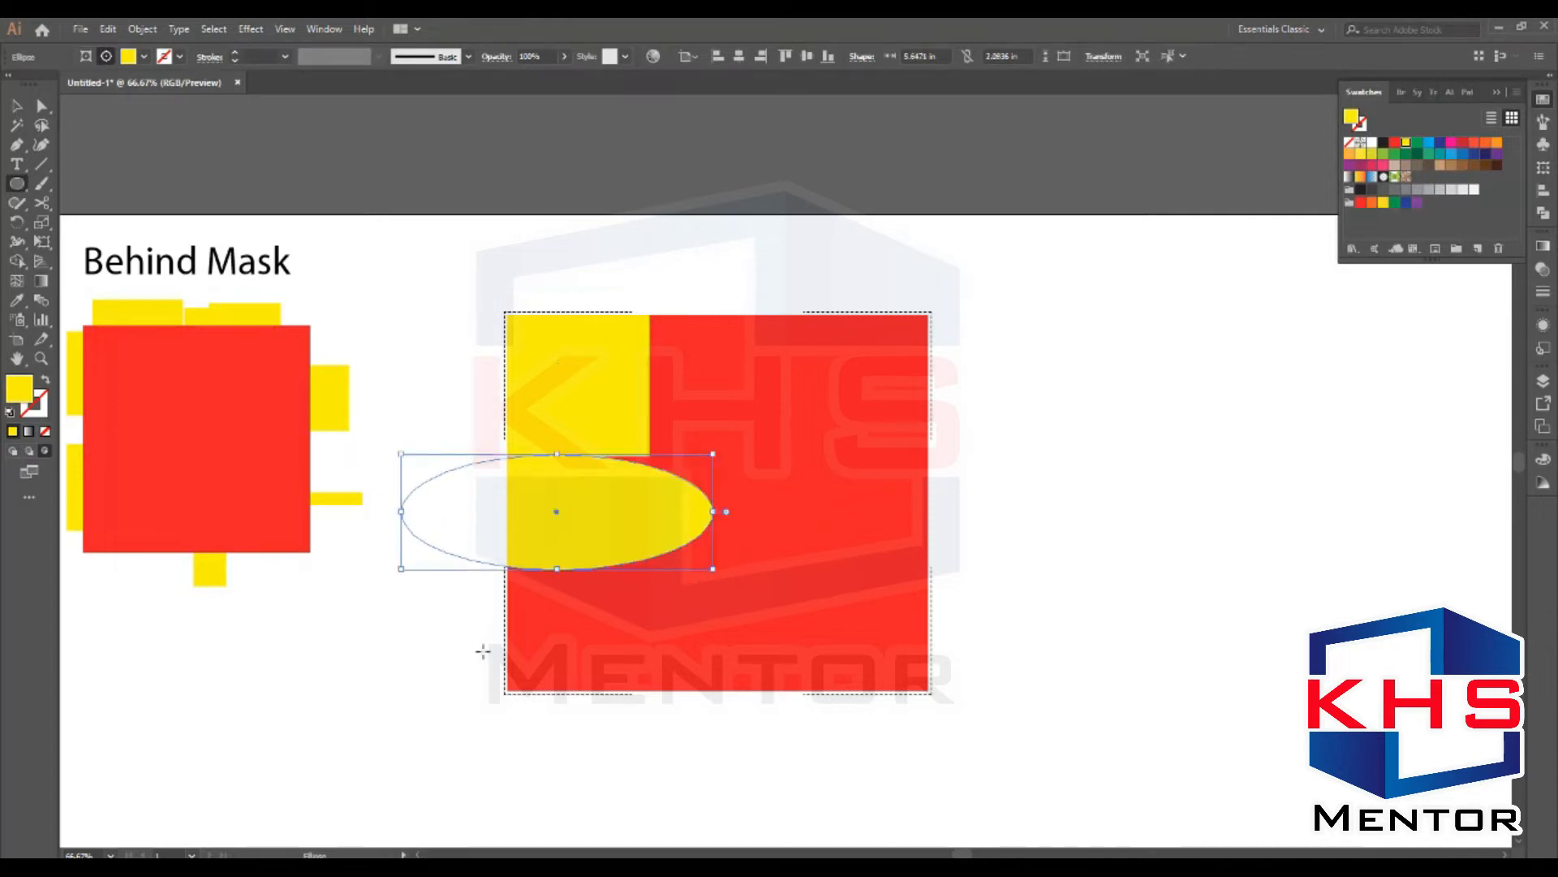
mouse_move(1124, 414)
mouse_down()
mouse_move(884, 601)
mouse_move(788, 627)
mouse_up()
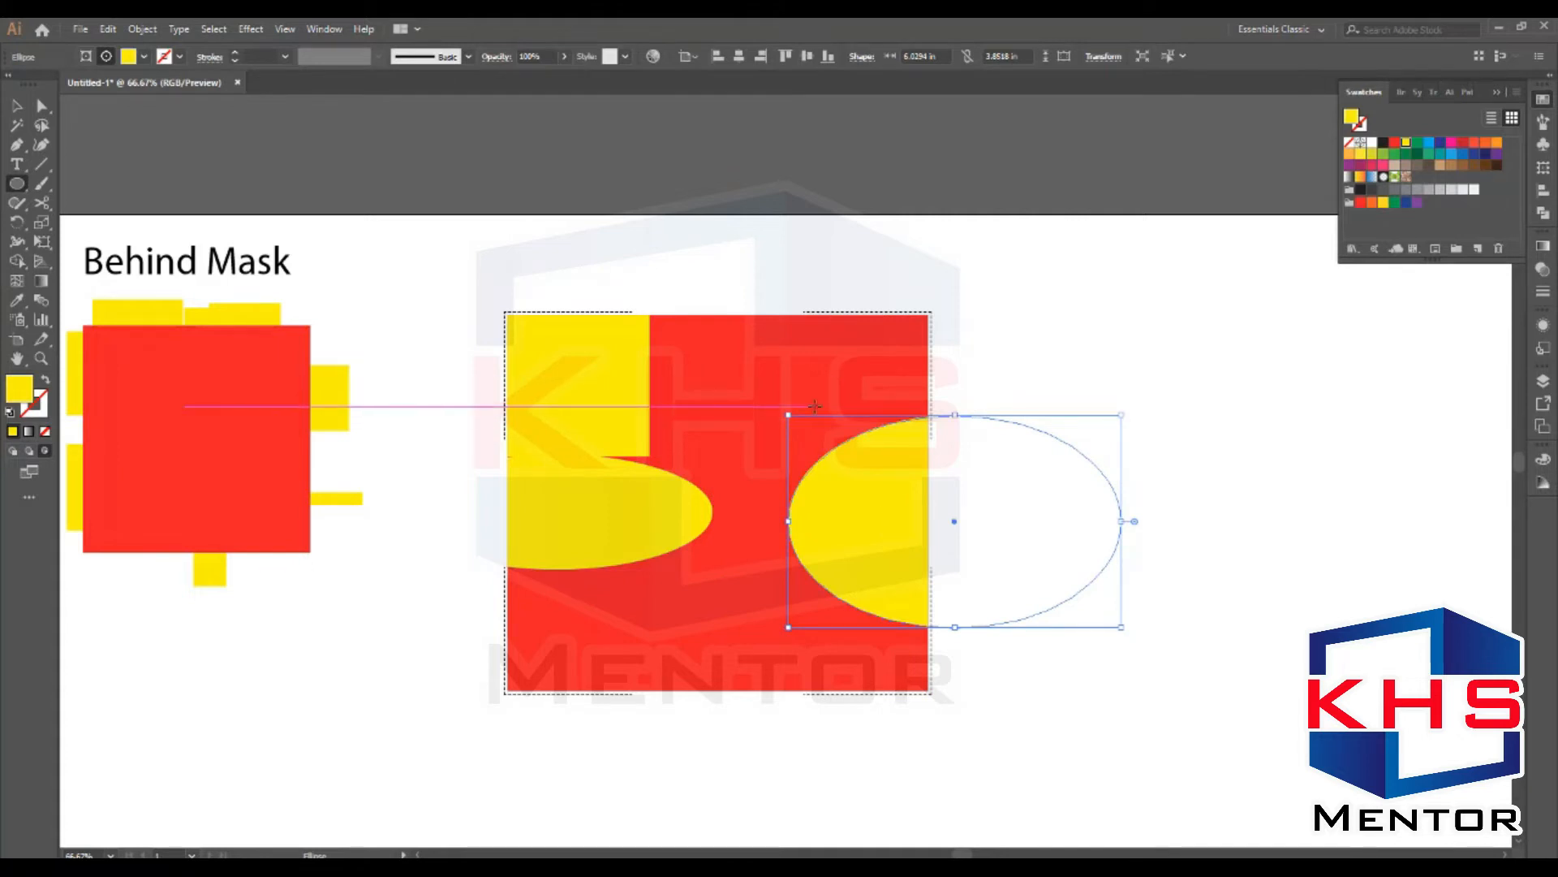
mouse_move(684, 339)
mouse_down()
mouse_move(803, 402)
mouse_move(812, 438)
mouse_up()
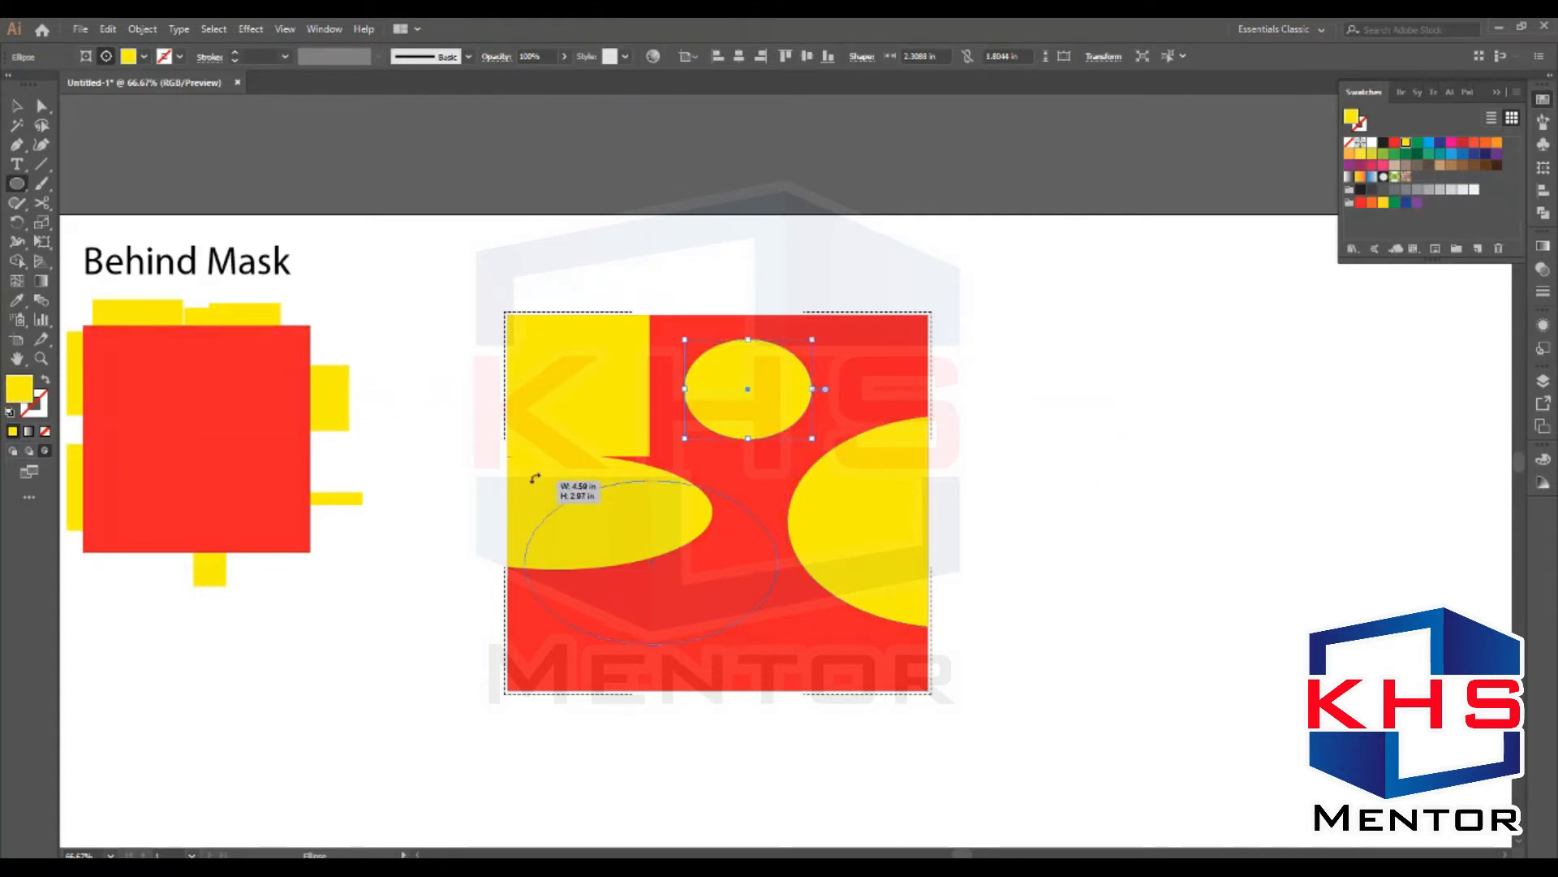
drag(525, 480, 777, 643)
mouse_move(731, 433)
mouse_down()
mouse_move(942, 656)
mouse_move(891, 665)
mouse_up()
mouse_move(761, 339)
mouse_down()
mouse_move(811, 426)
mouse_move(895, 437)
mouse_up()
drag(533, 677, 647, 552)
Step: Deselect the last ellipse and return to Draw Normal mode
key(v)
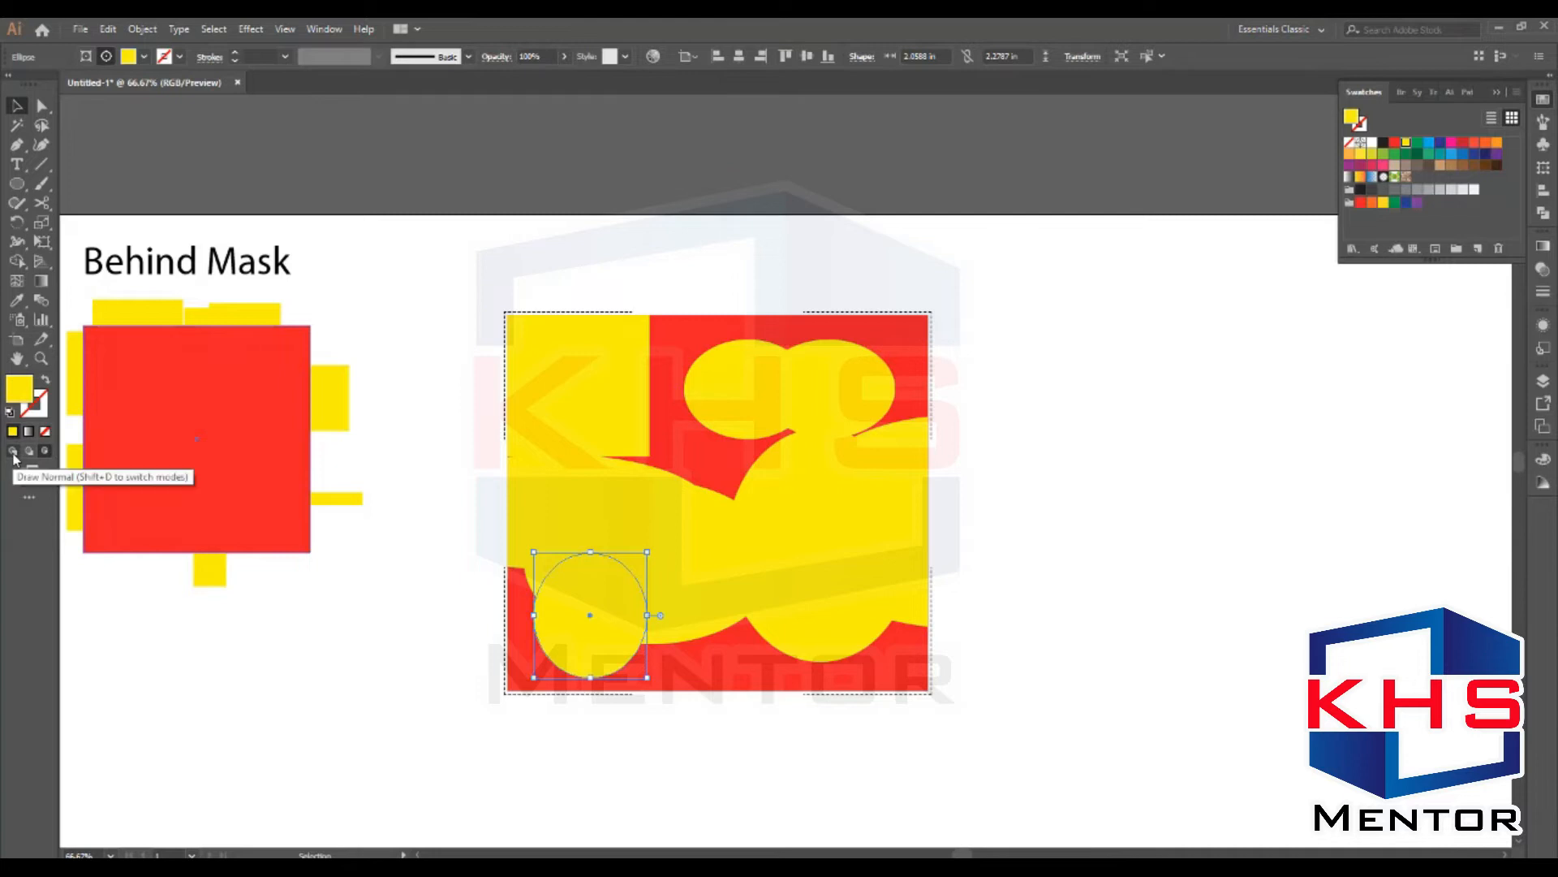
click(406, 460)
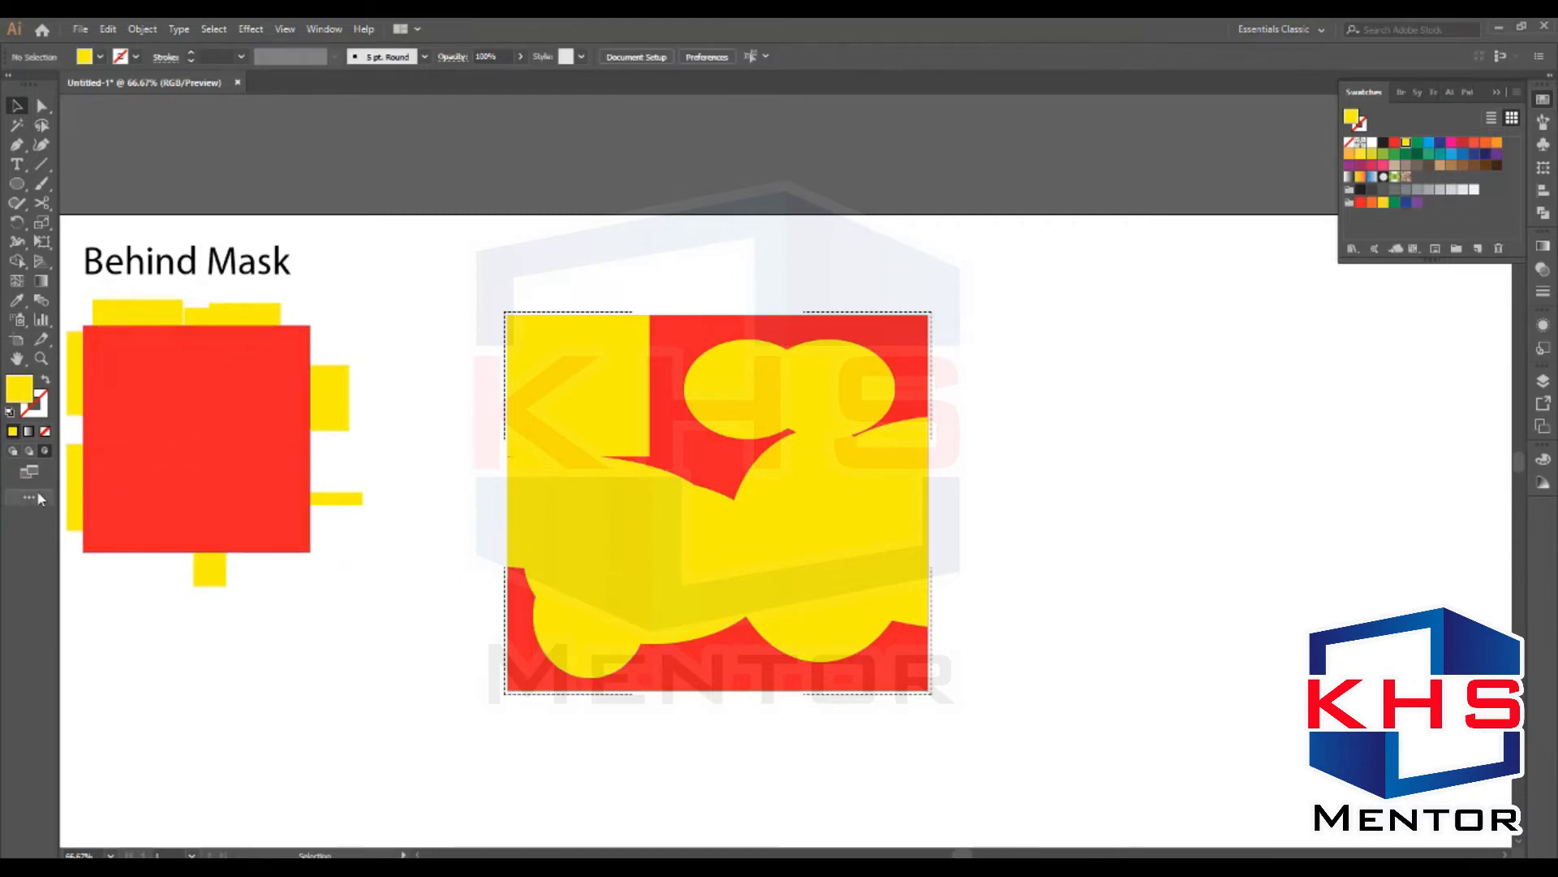
click(13, 452)
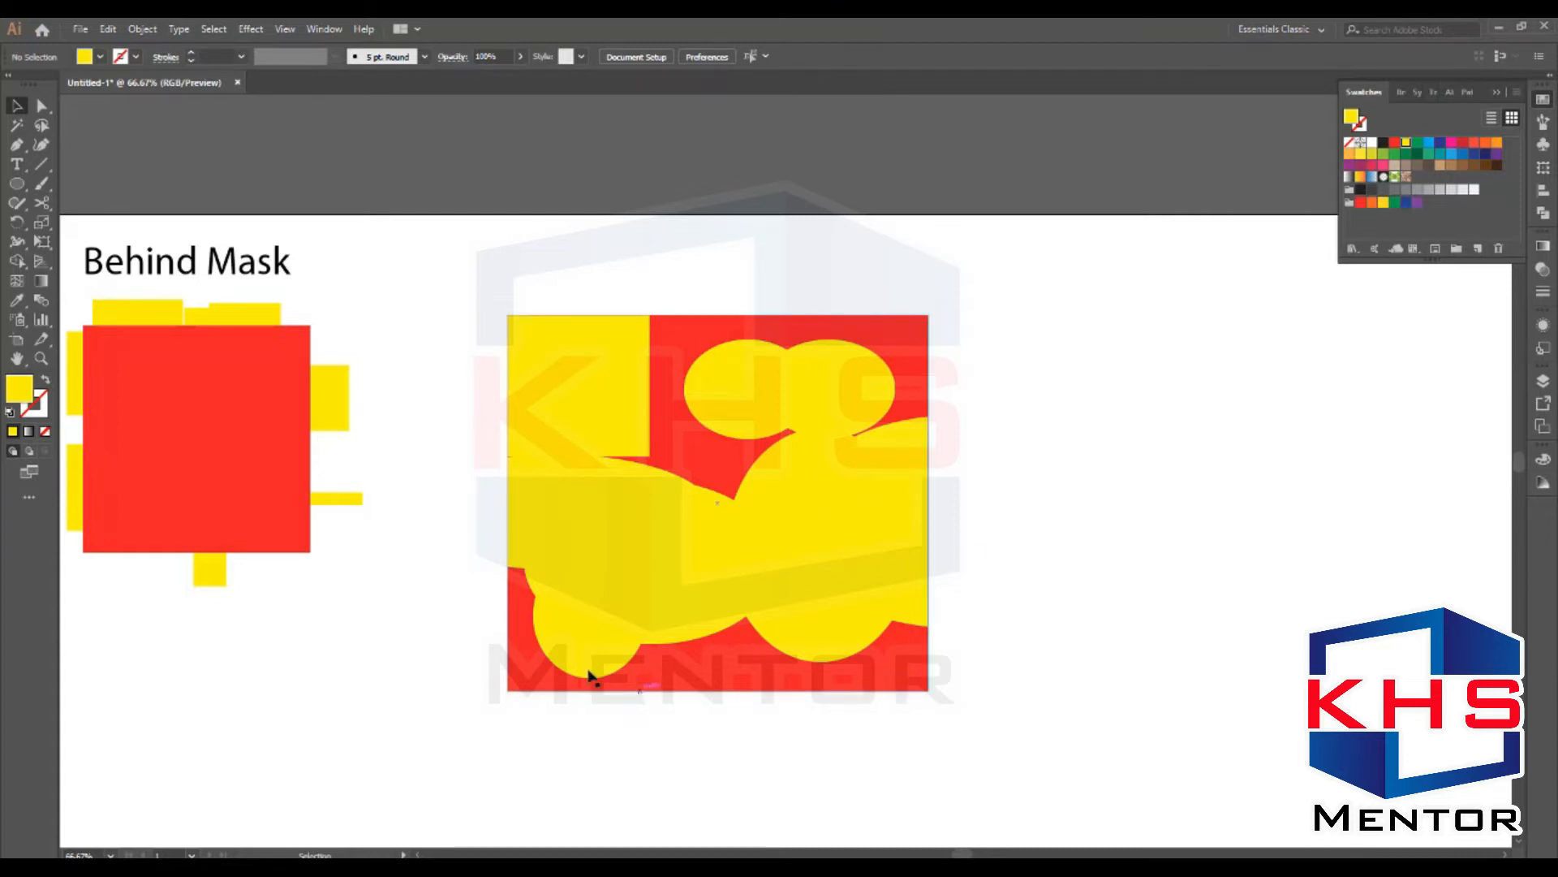
Step: Move the clipped group next to the Behind Mask artwork and scale it down to a similar size
drag(772, 487, 656, 466)
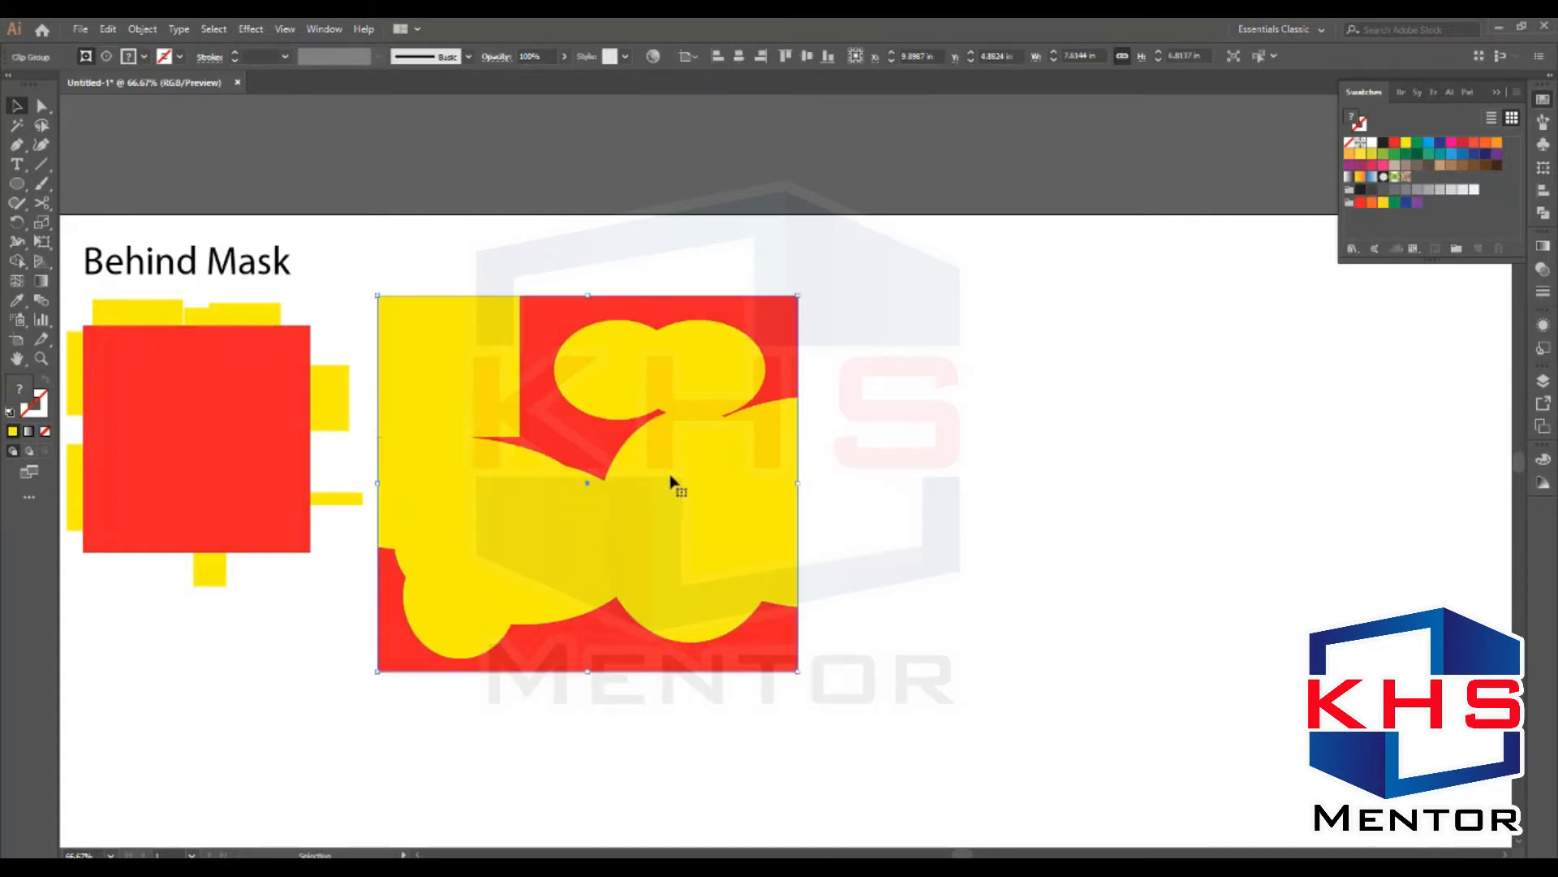
key(ctrl+t)
drag(798, 672, 636, 526)
Step: Duplicate the "Behind Mask" label above the clipped group and change the copy's text to "Inside Mask"
drag(229, 263, 544, 262)
double_click(544, 263)
key(ctrl+a)
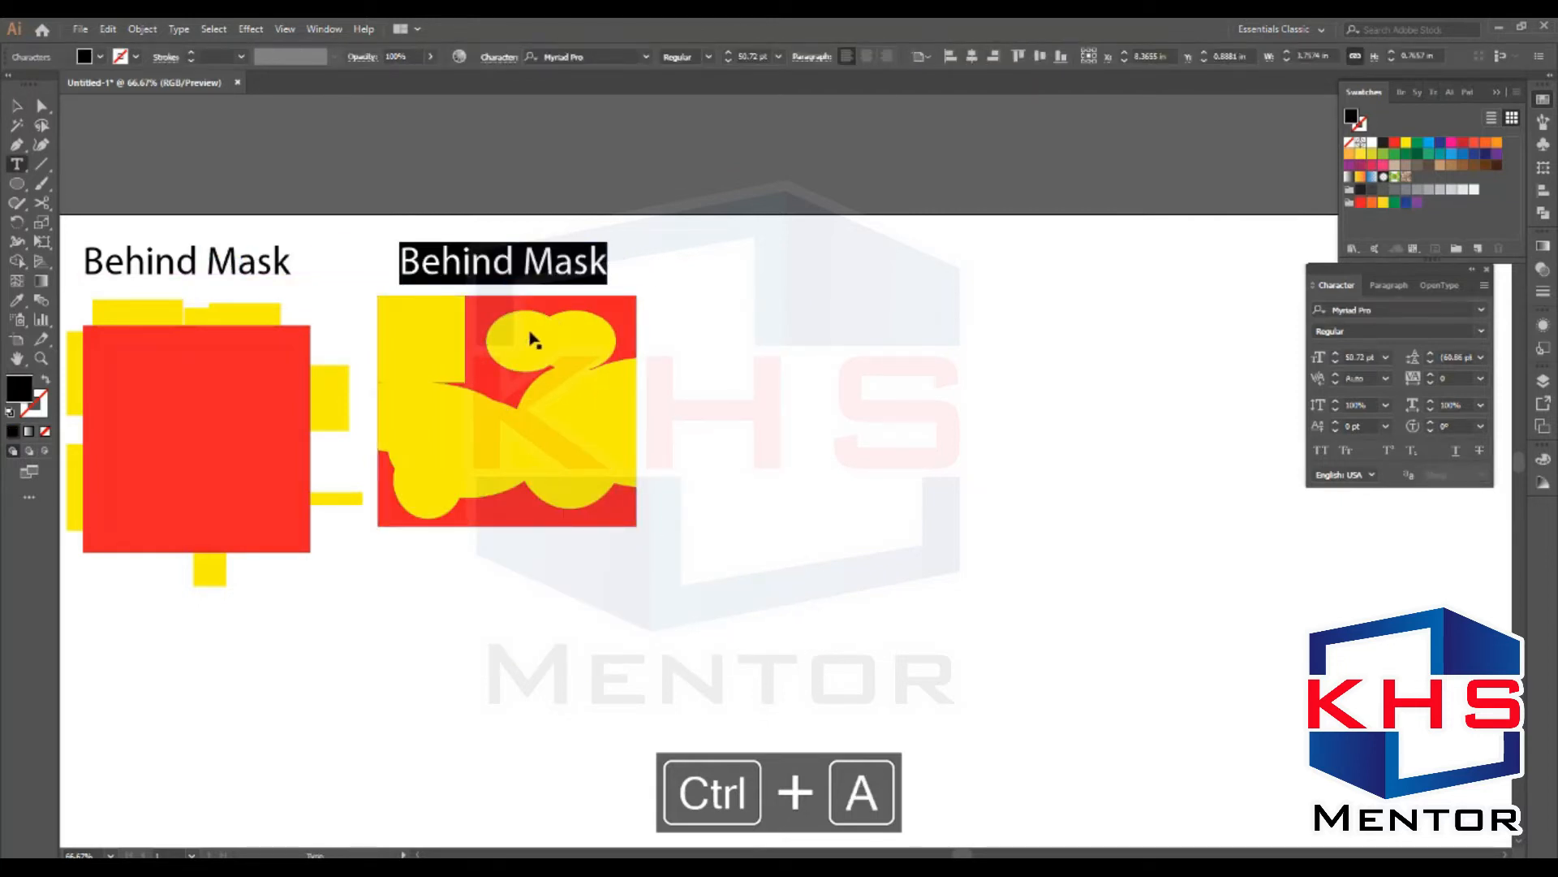
text(Inside Mask)
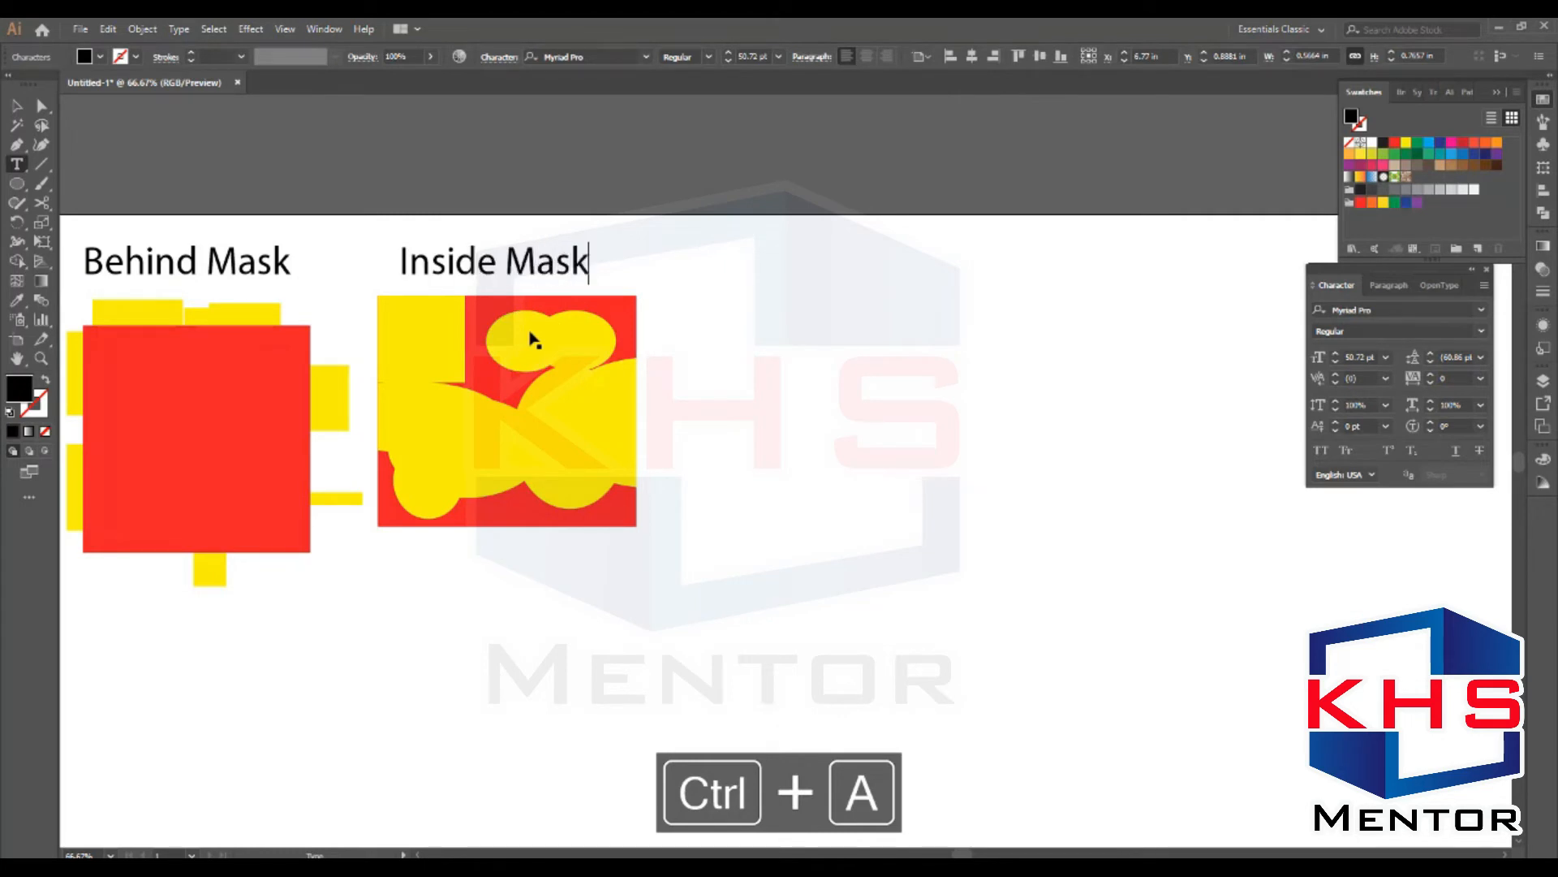
key(Escape)
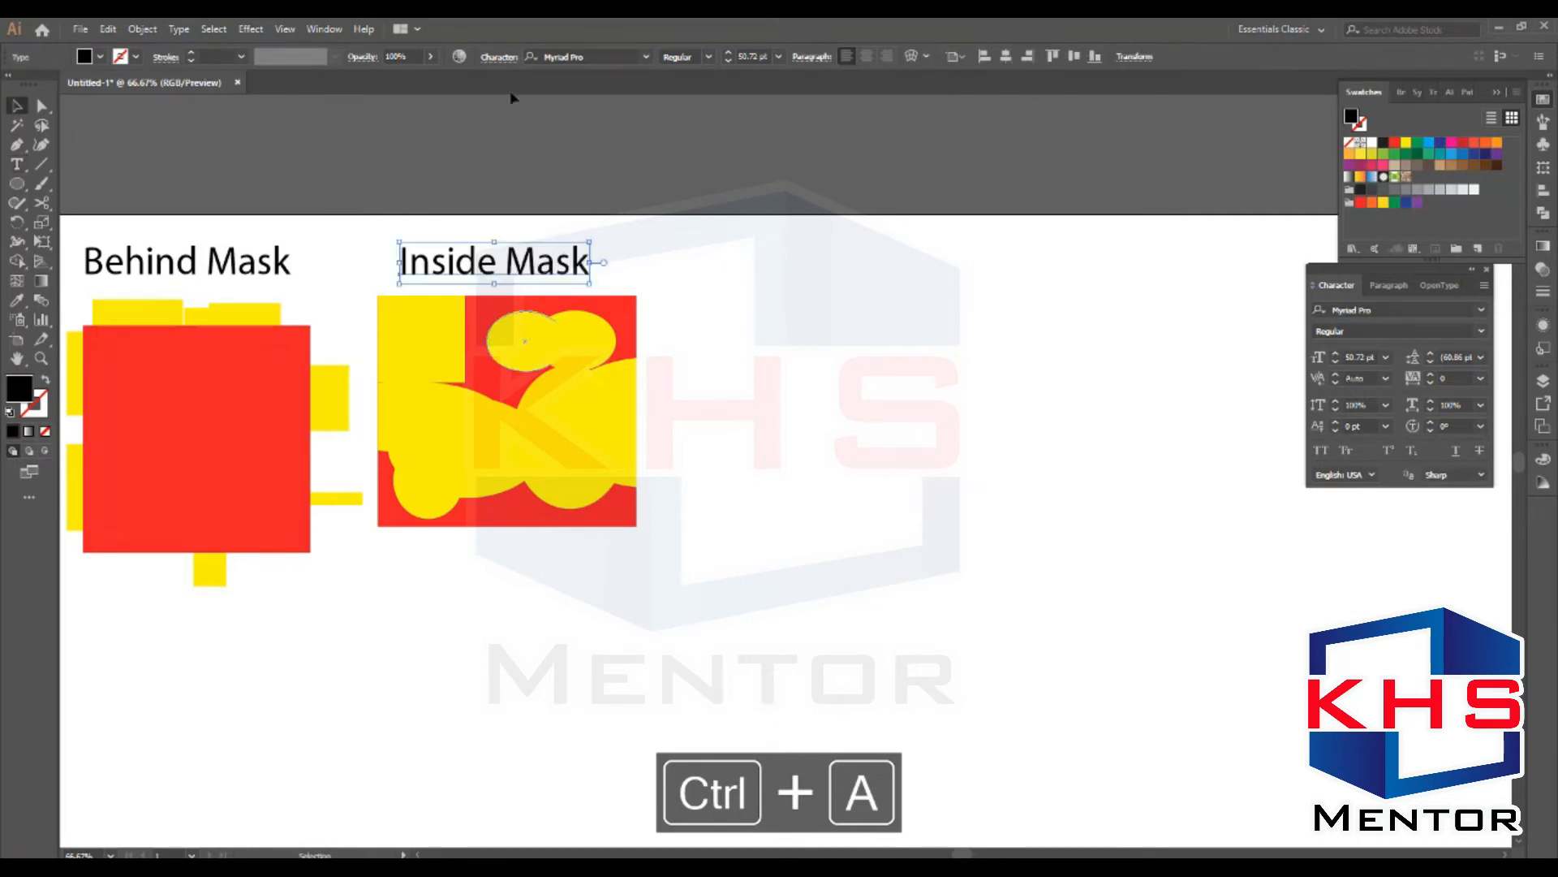
click(647, 240)
Step: Draw a rectangle about 5.62 by 7.88 in beside the Inside Mask artwork and fill it with red
drag(647, 240, 499, 350)
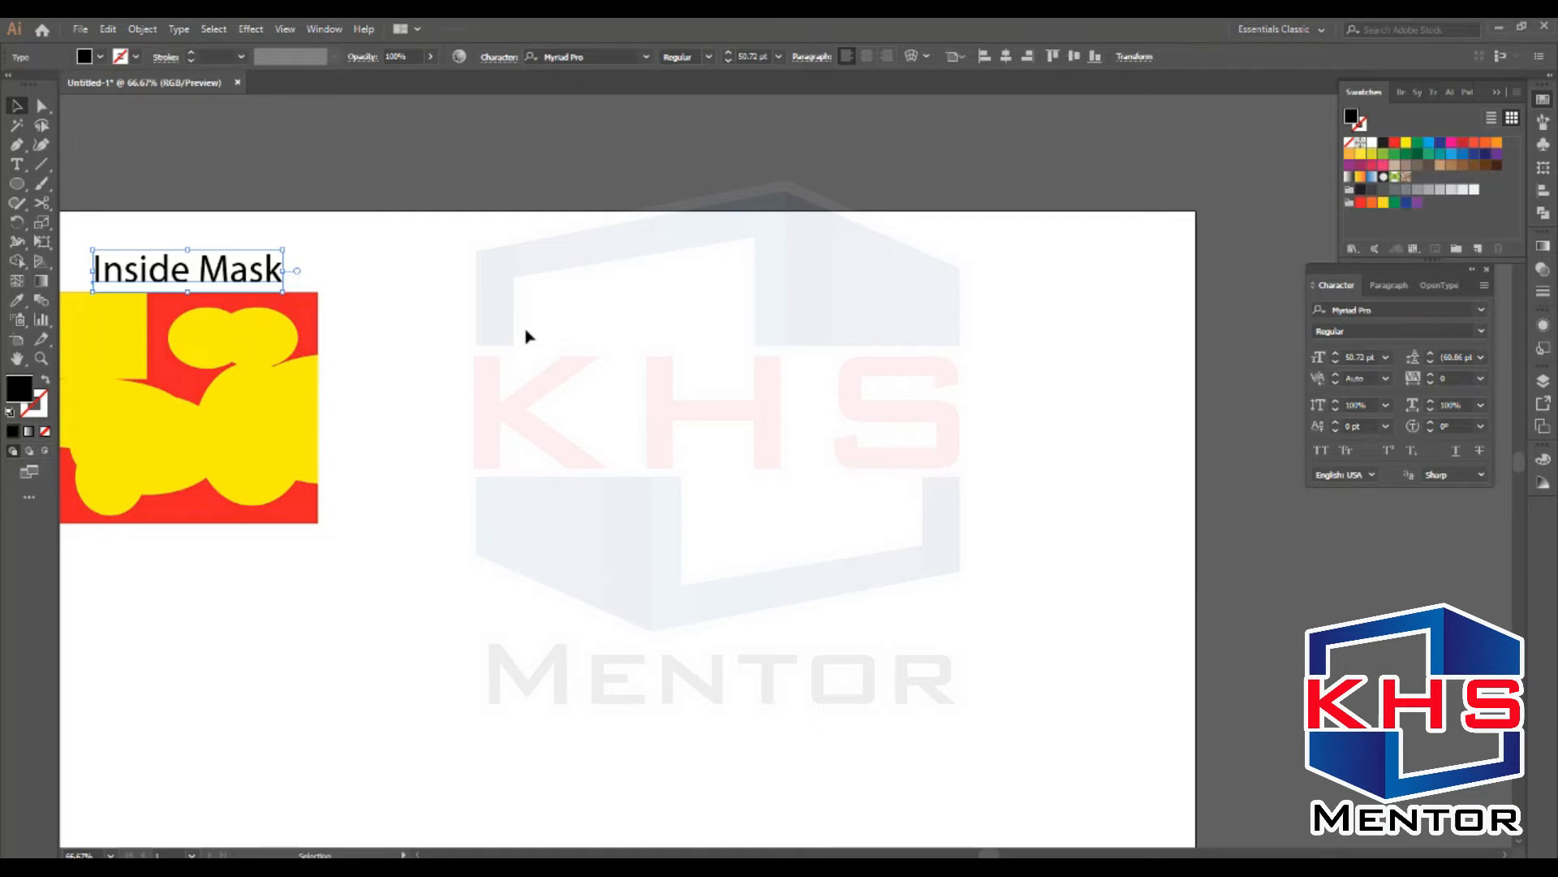
key(m)
drag(470, 331, 779, 763)
key(v)
click(1405, 144)
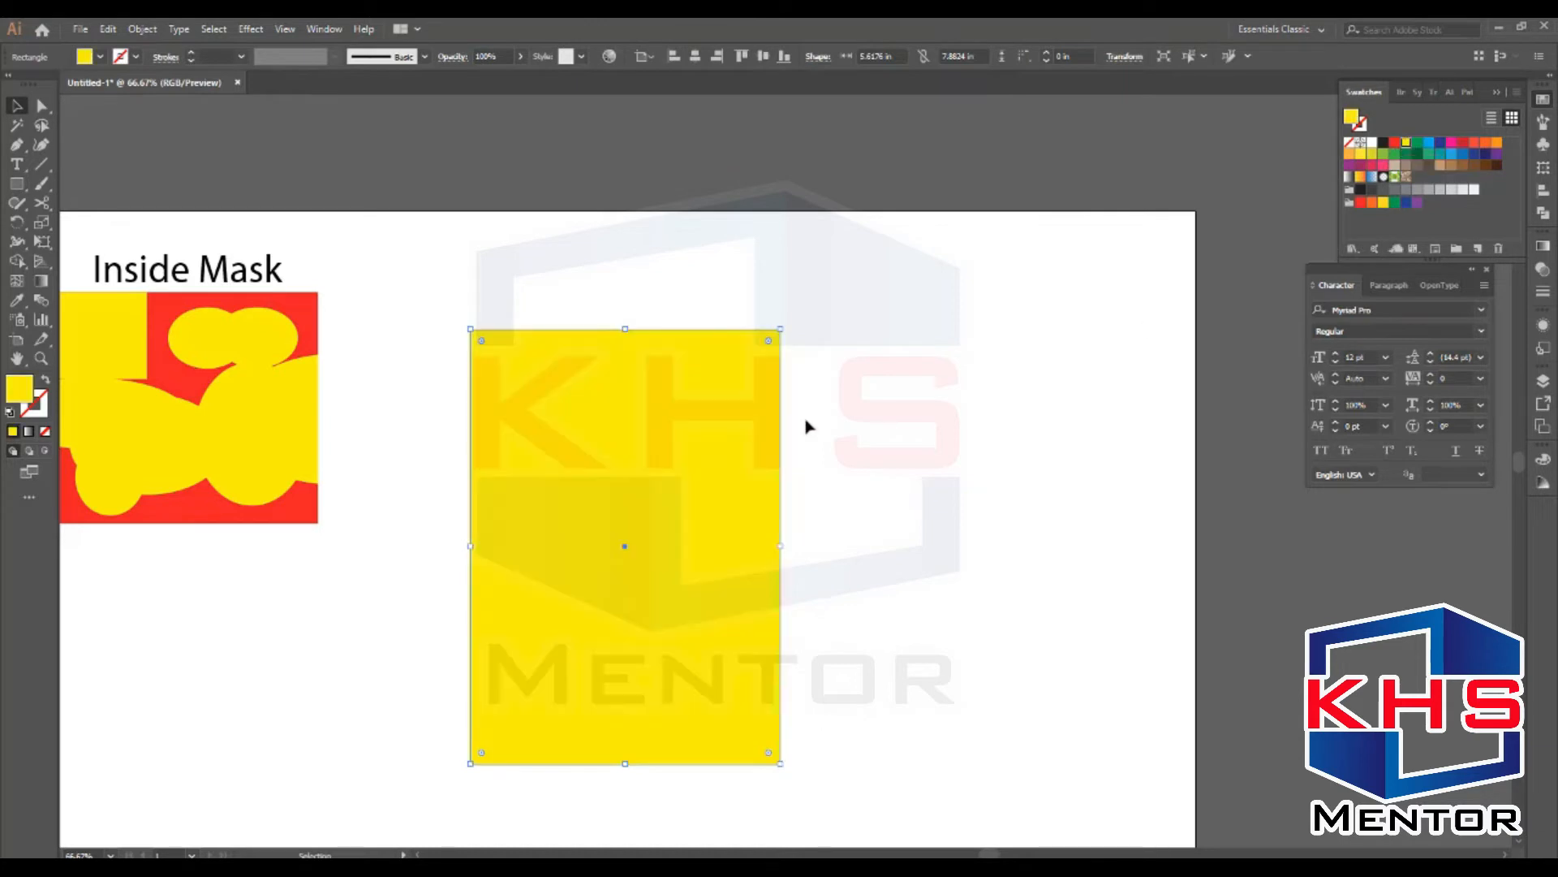
click(1383, 143)
click(1395, 143)
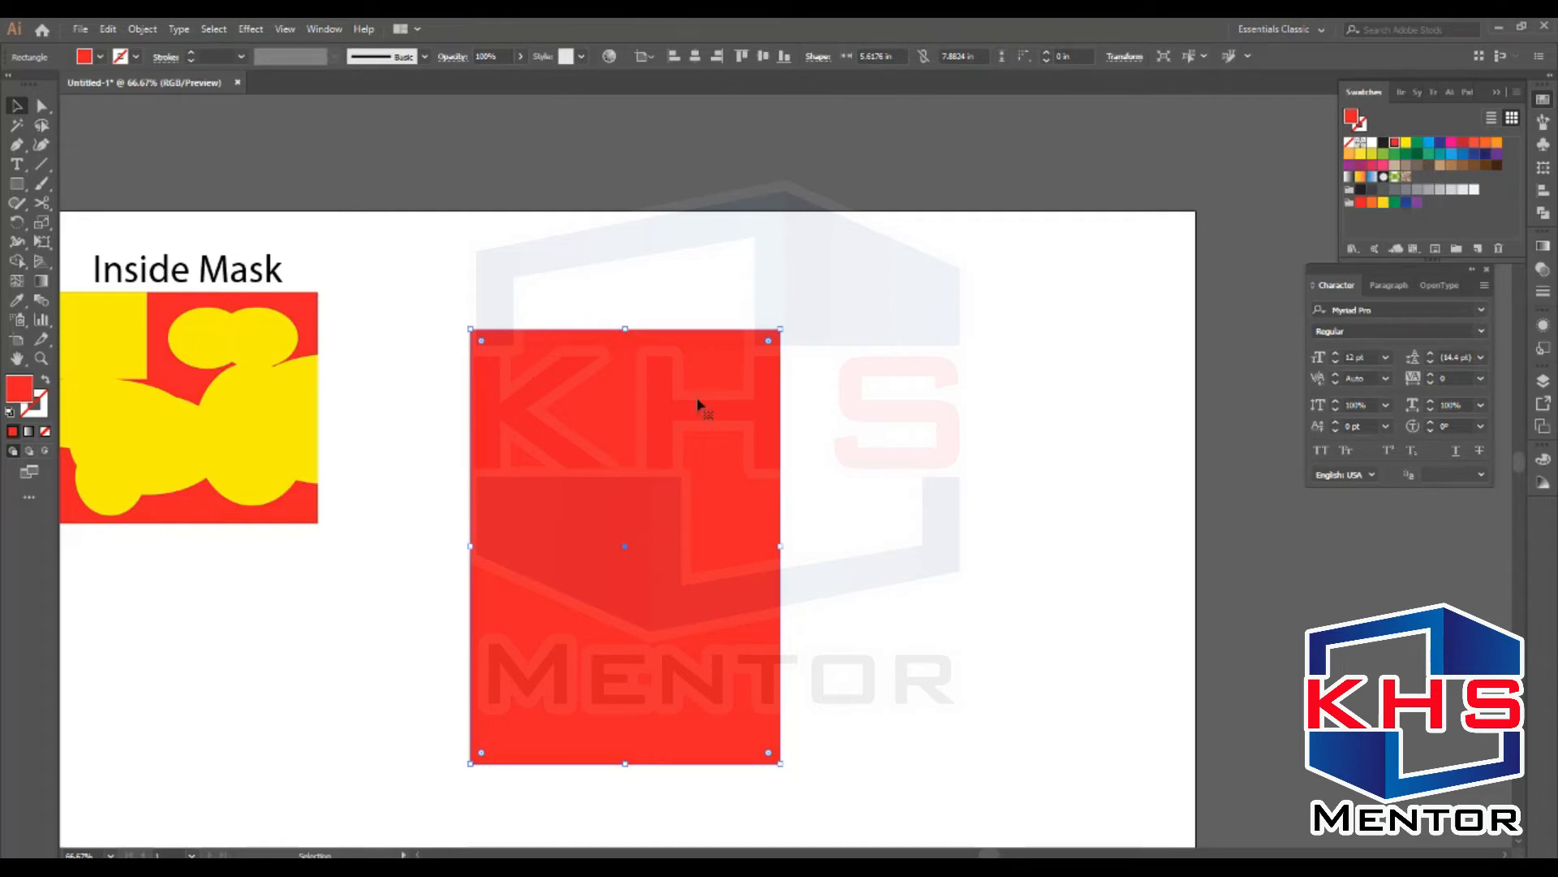
Step: Draw a circle about 5.94 in in diameter, fill it with yellow and move it over the red rectangle
key(m)
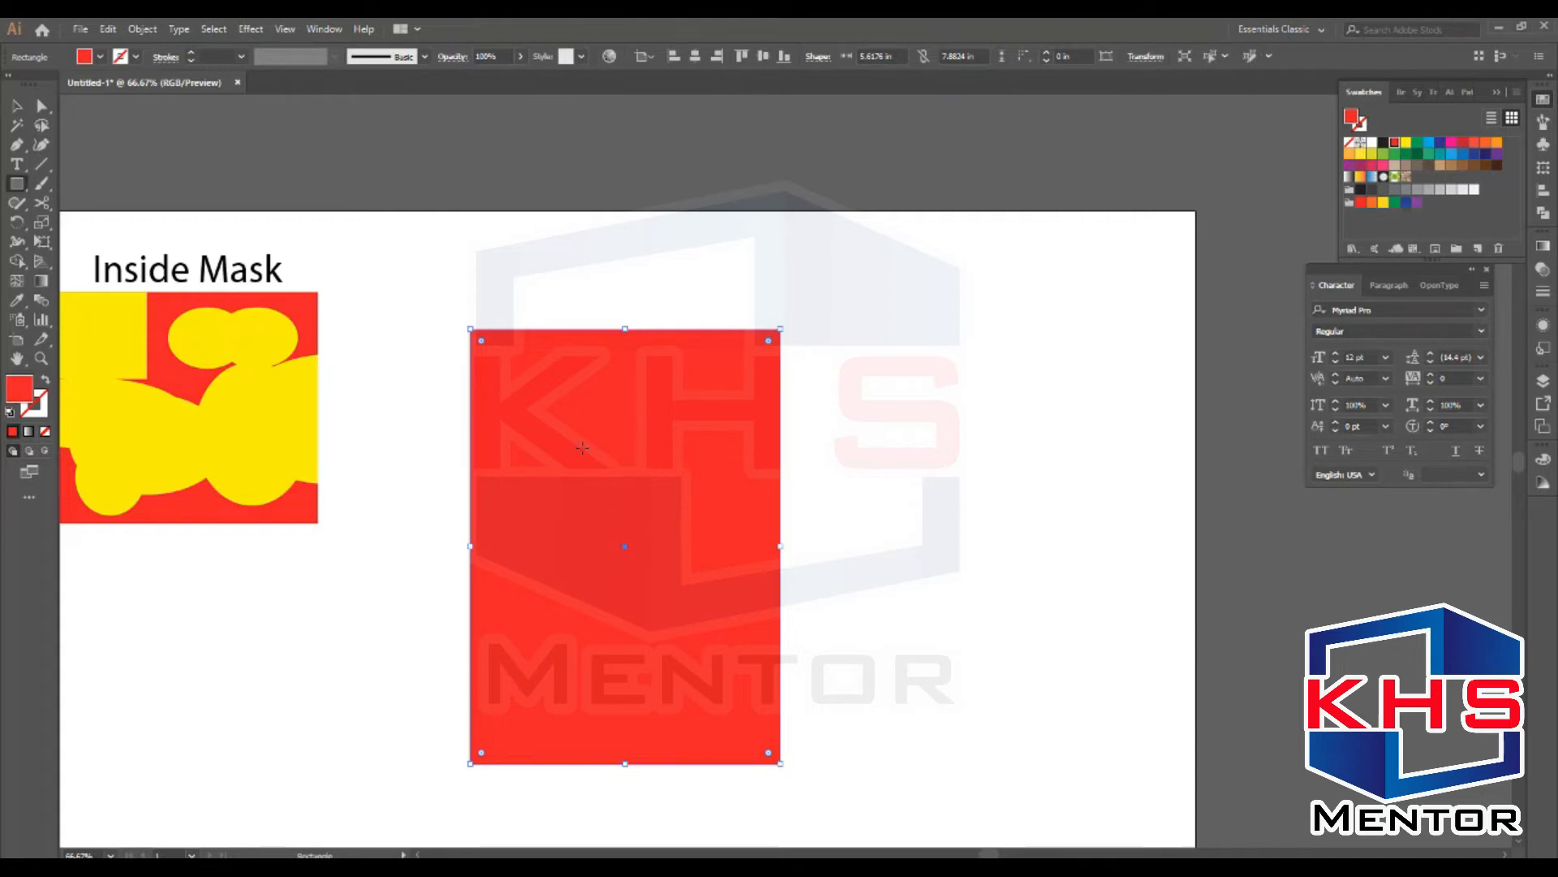
drag(424, 386, 742, 667)
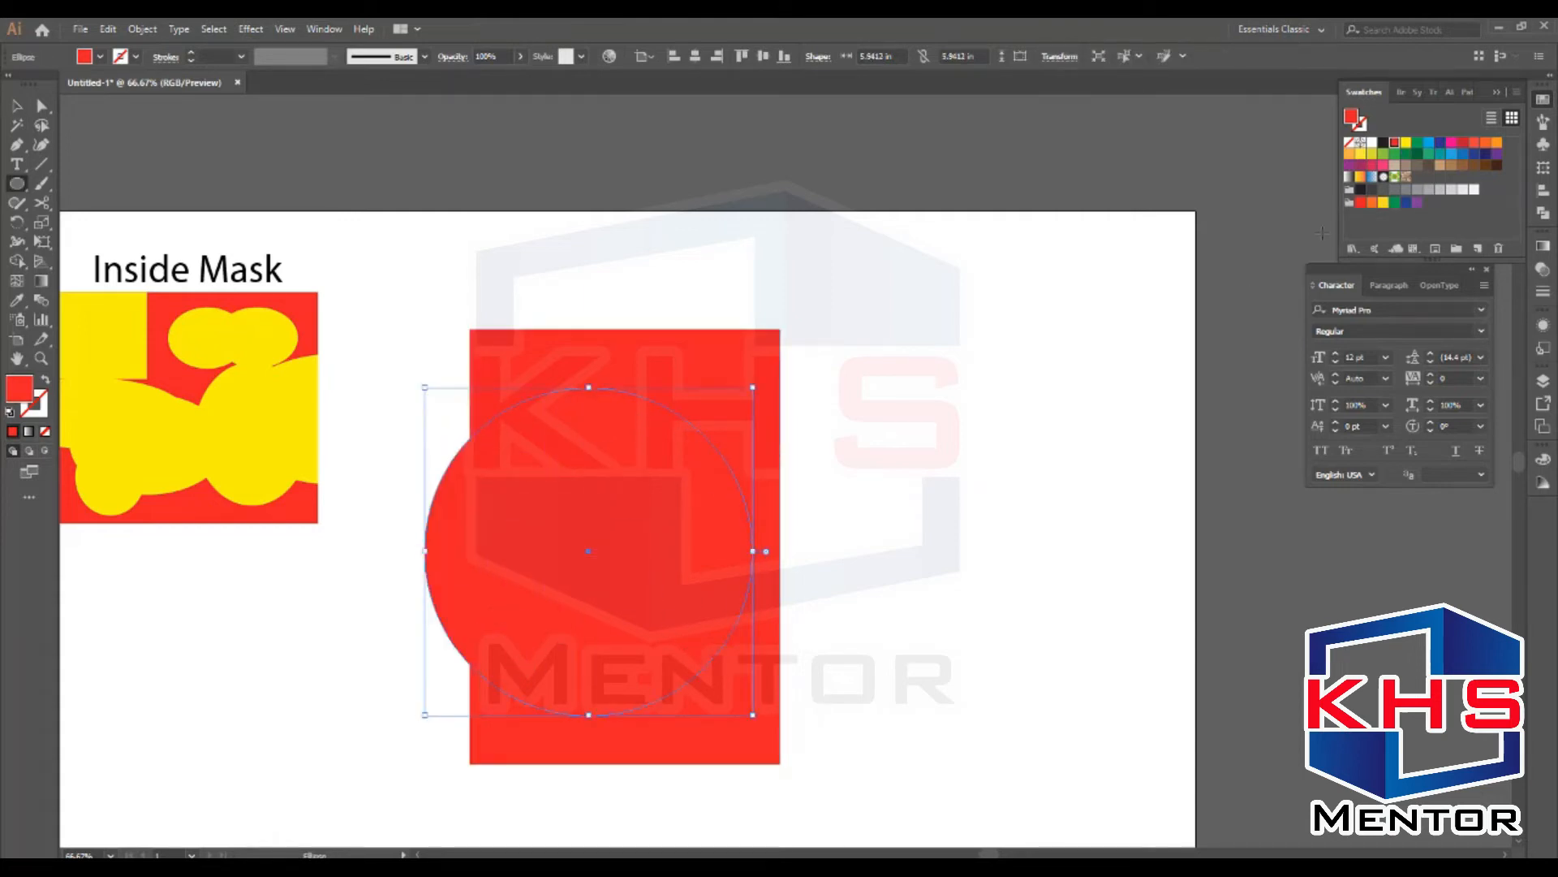
click(1406, 142)
key(v)
drag(636, 550, 664, 533)
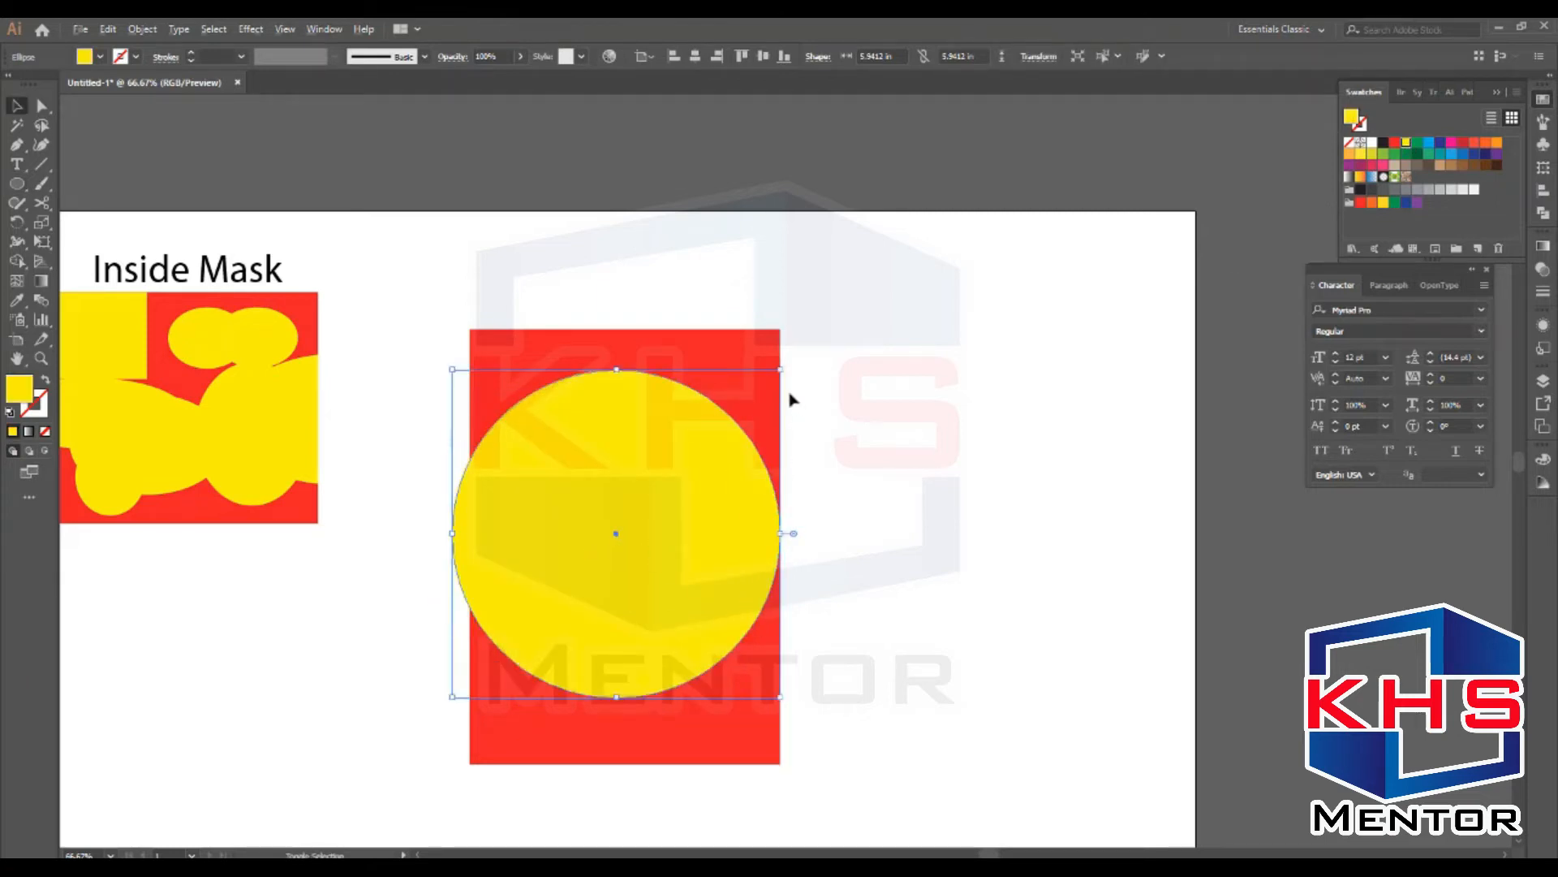
Step: Enlarge the yellow circle to about 7.24 in so it overhangs the rectangle's sides, and centre it horizontally on the rectangle
drag(777, 375, 816, 334)
drag(710, 455, 716, 462)
click(844, 399)
click(737, 451)
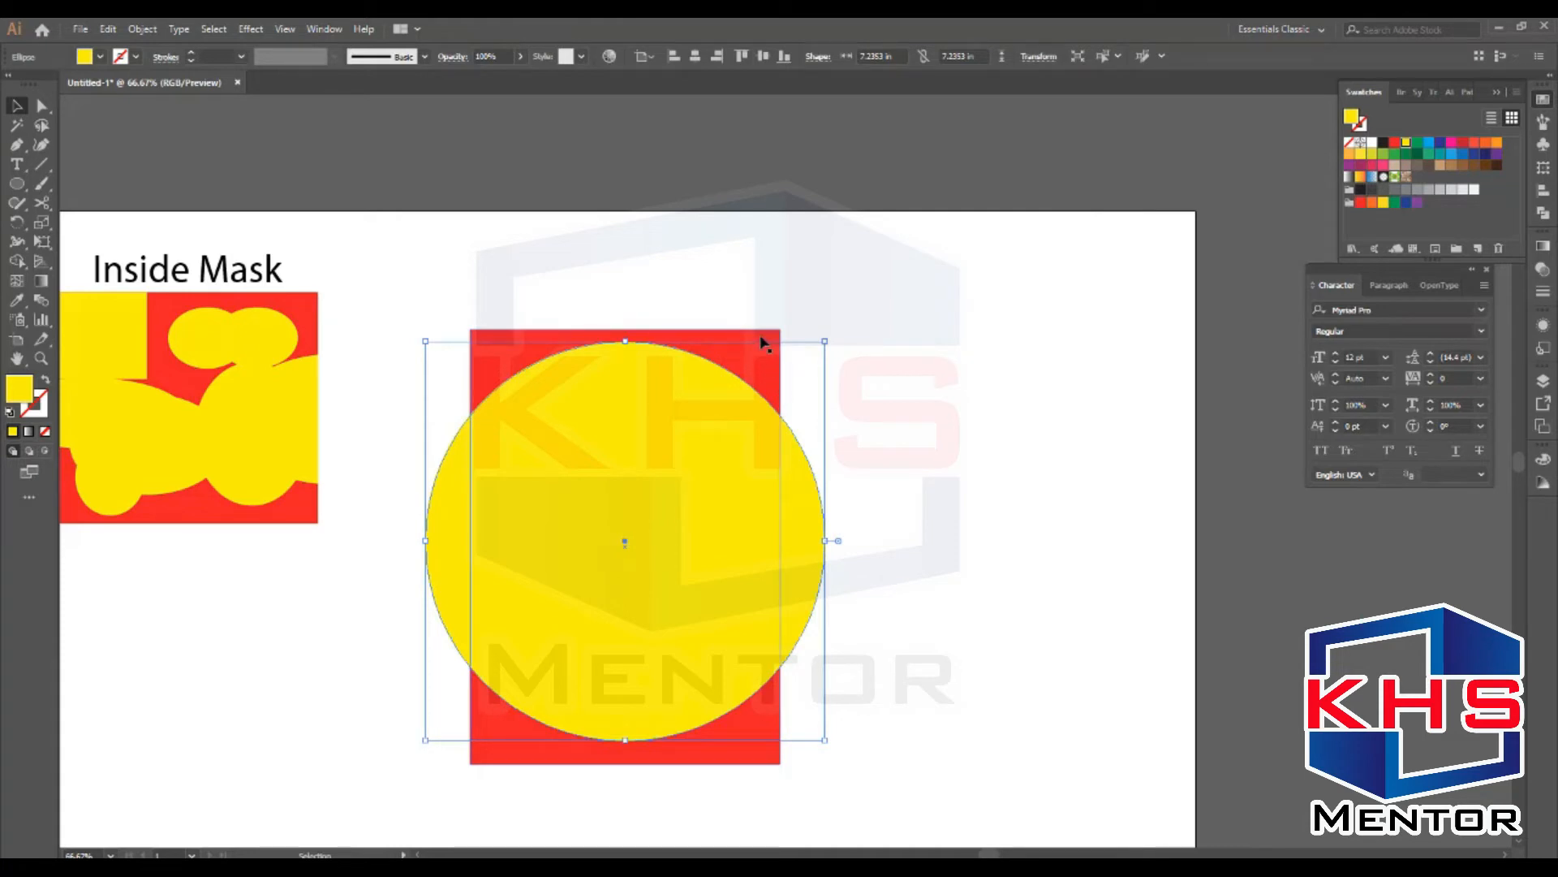
Step: Send the yellow circle behind the red rectangle and select both shapes
key(a)
key(ctrl+bracketleft)
key(v)
click(778, 268)
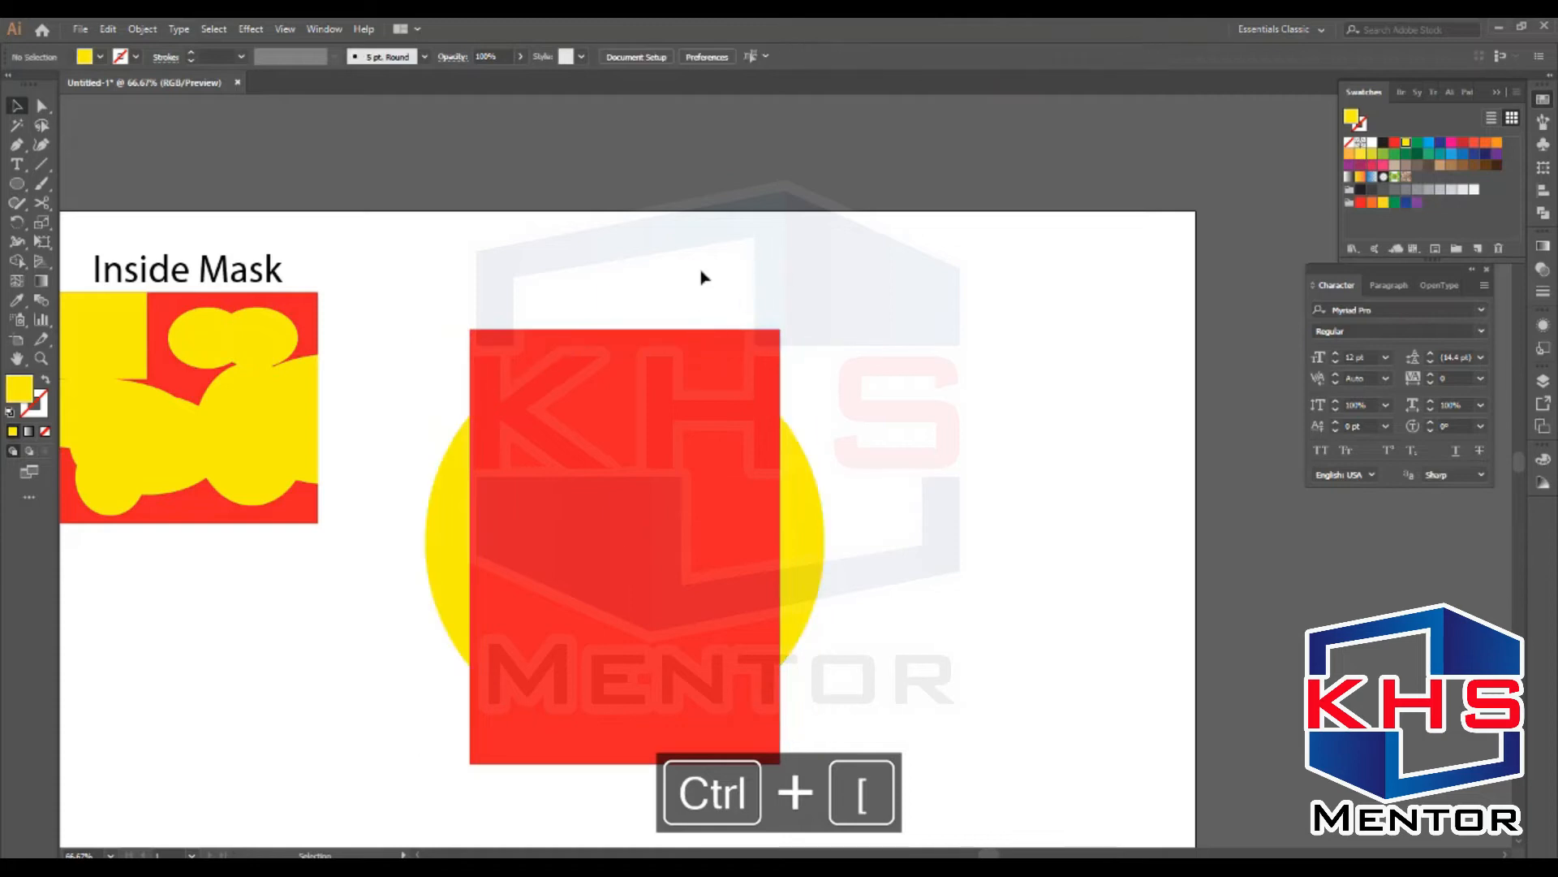
click(581, 583)
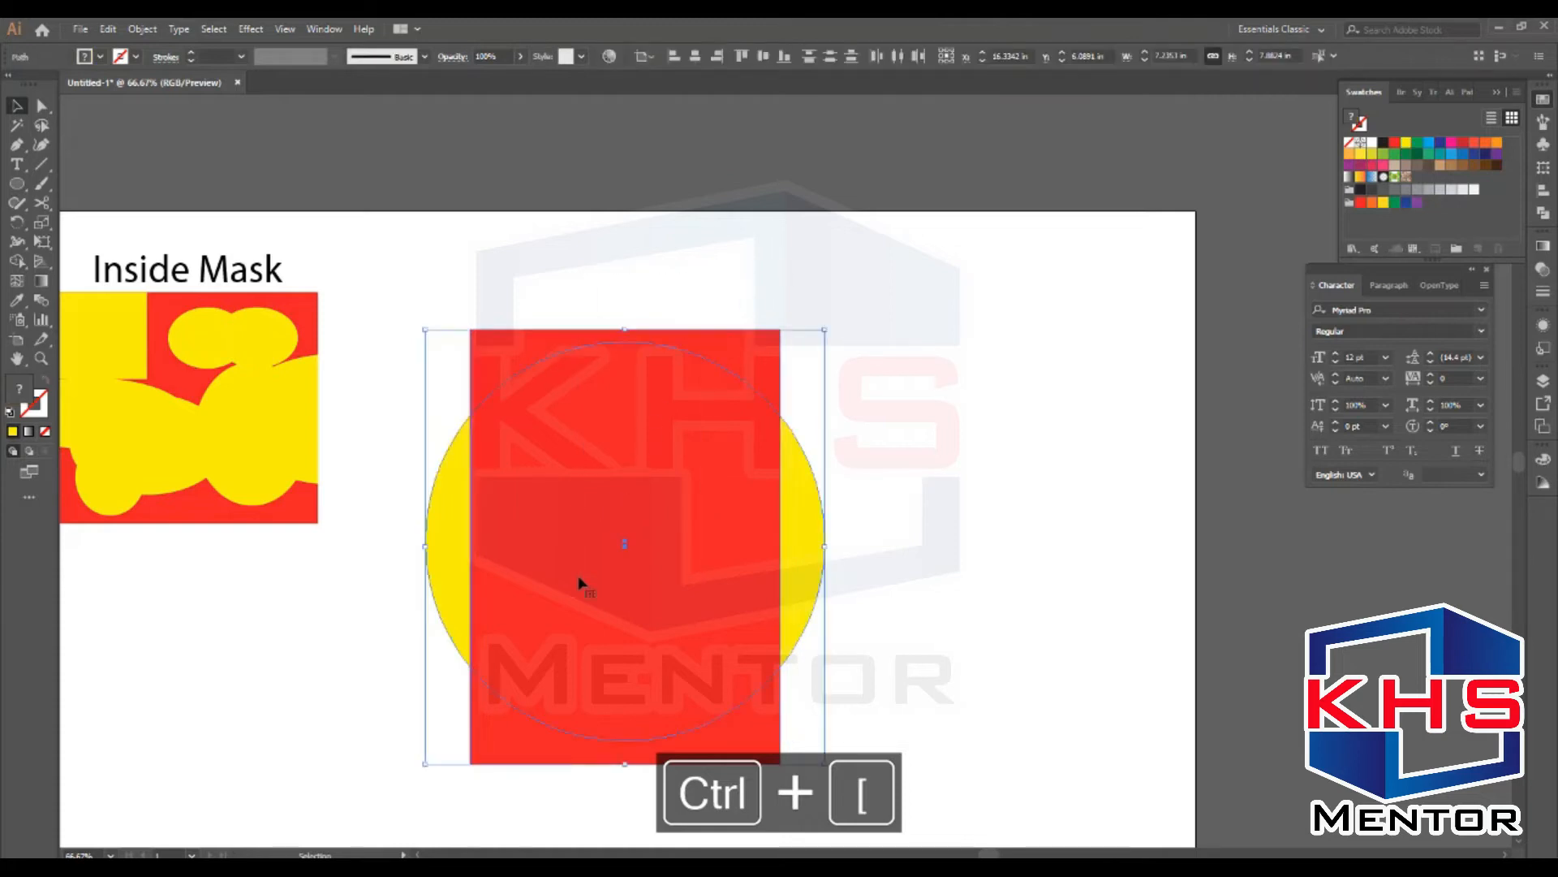
Step: Try a clipping mask that clips the yellow circle to the red rectangle, and undo it
click(934, 397)
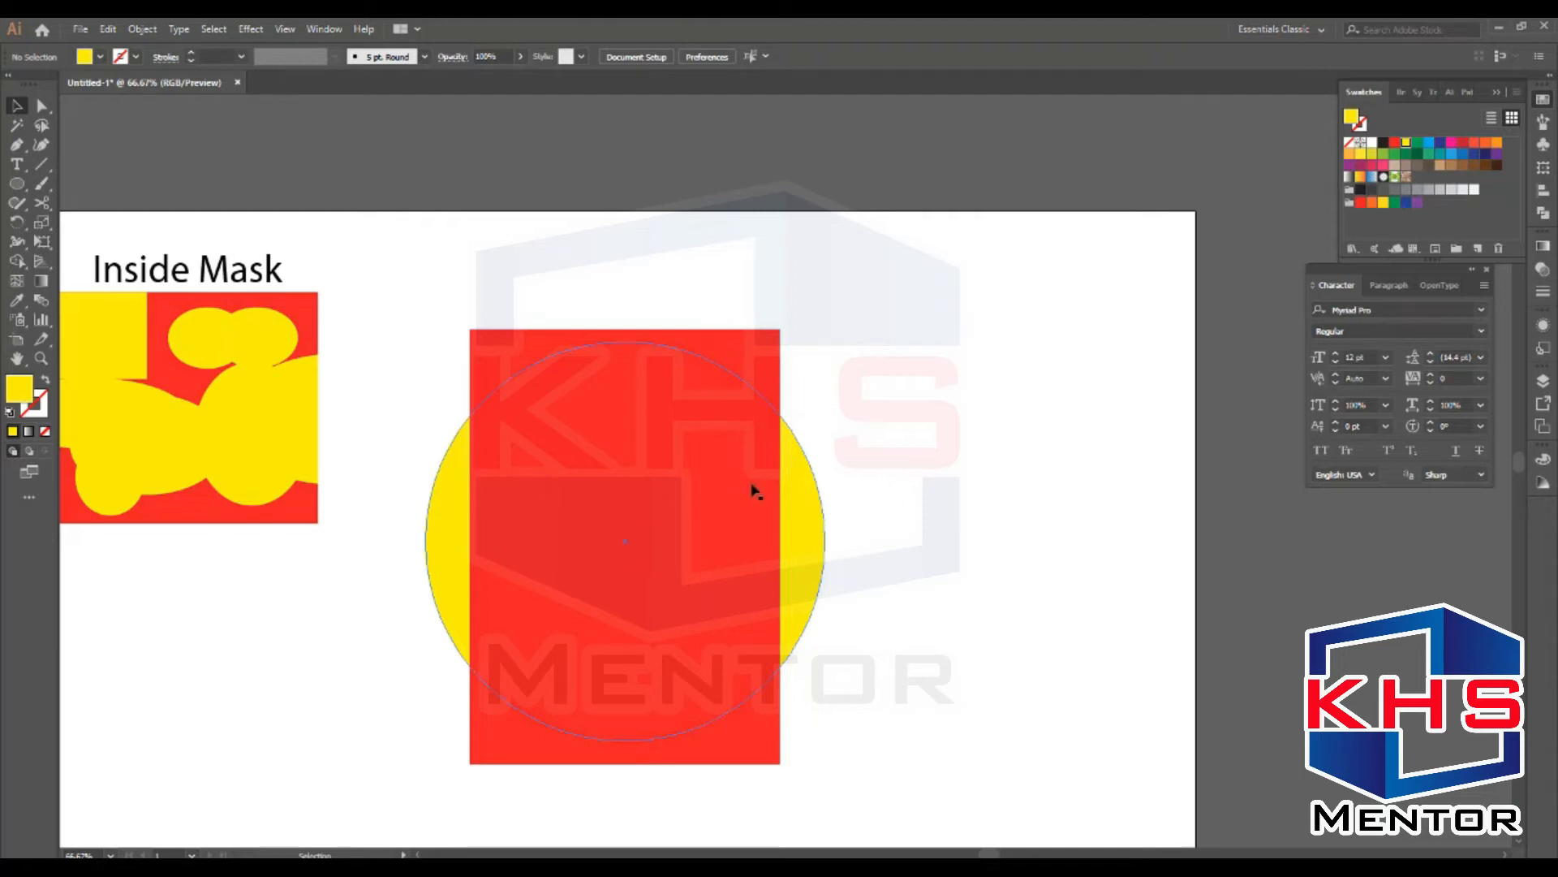
click(663, 442)
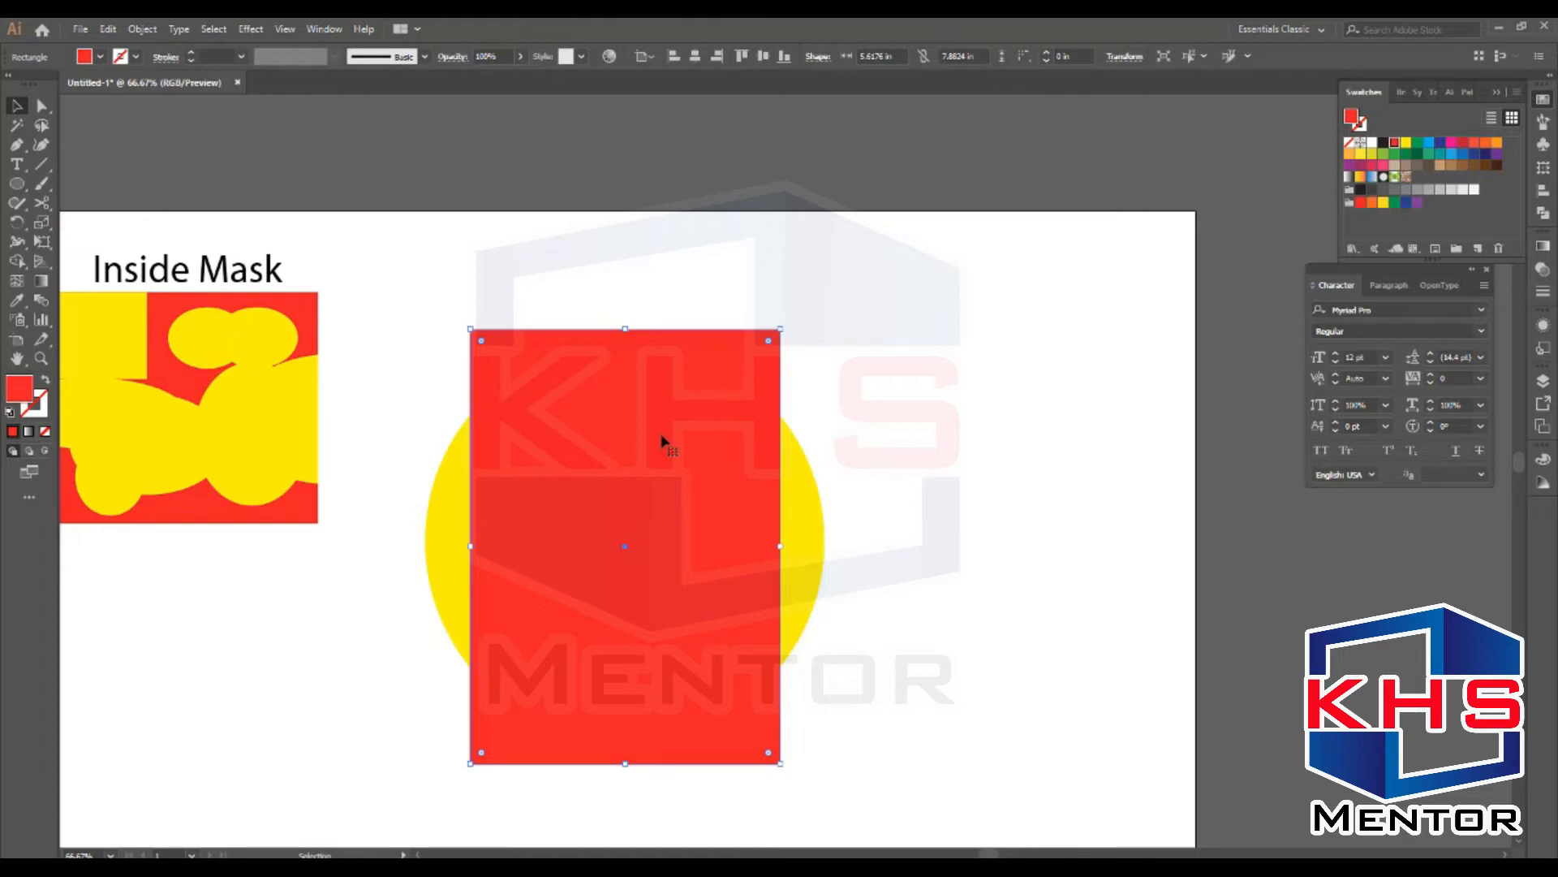
drag(905, 417, 574, 568)
right_click(623, 478)
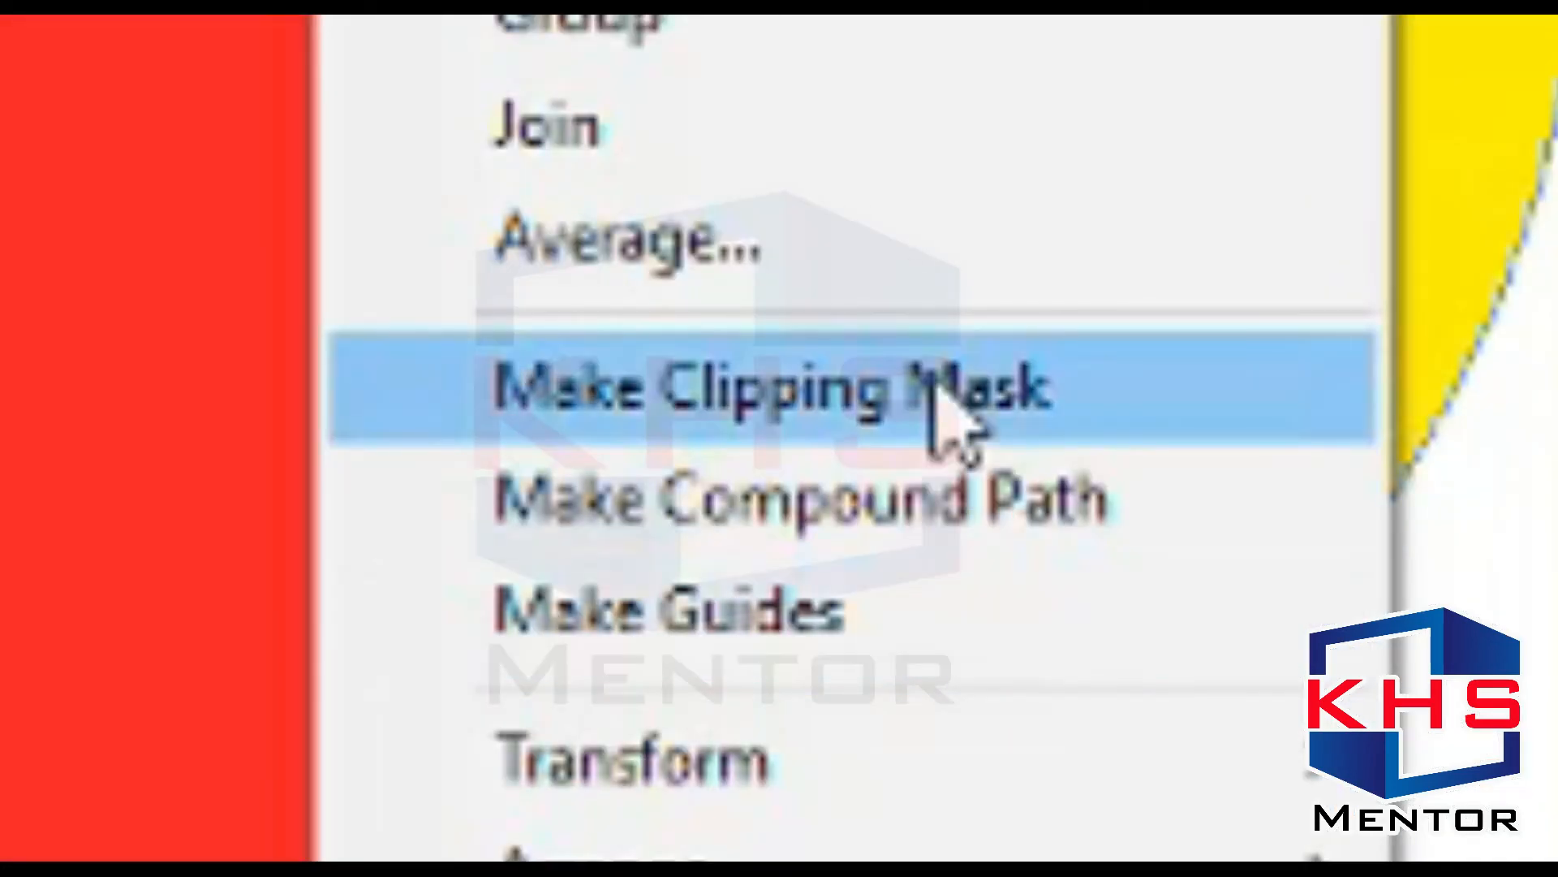
click(936, 380)
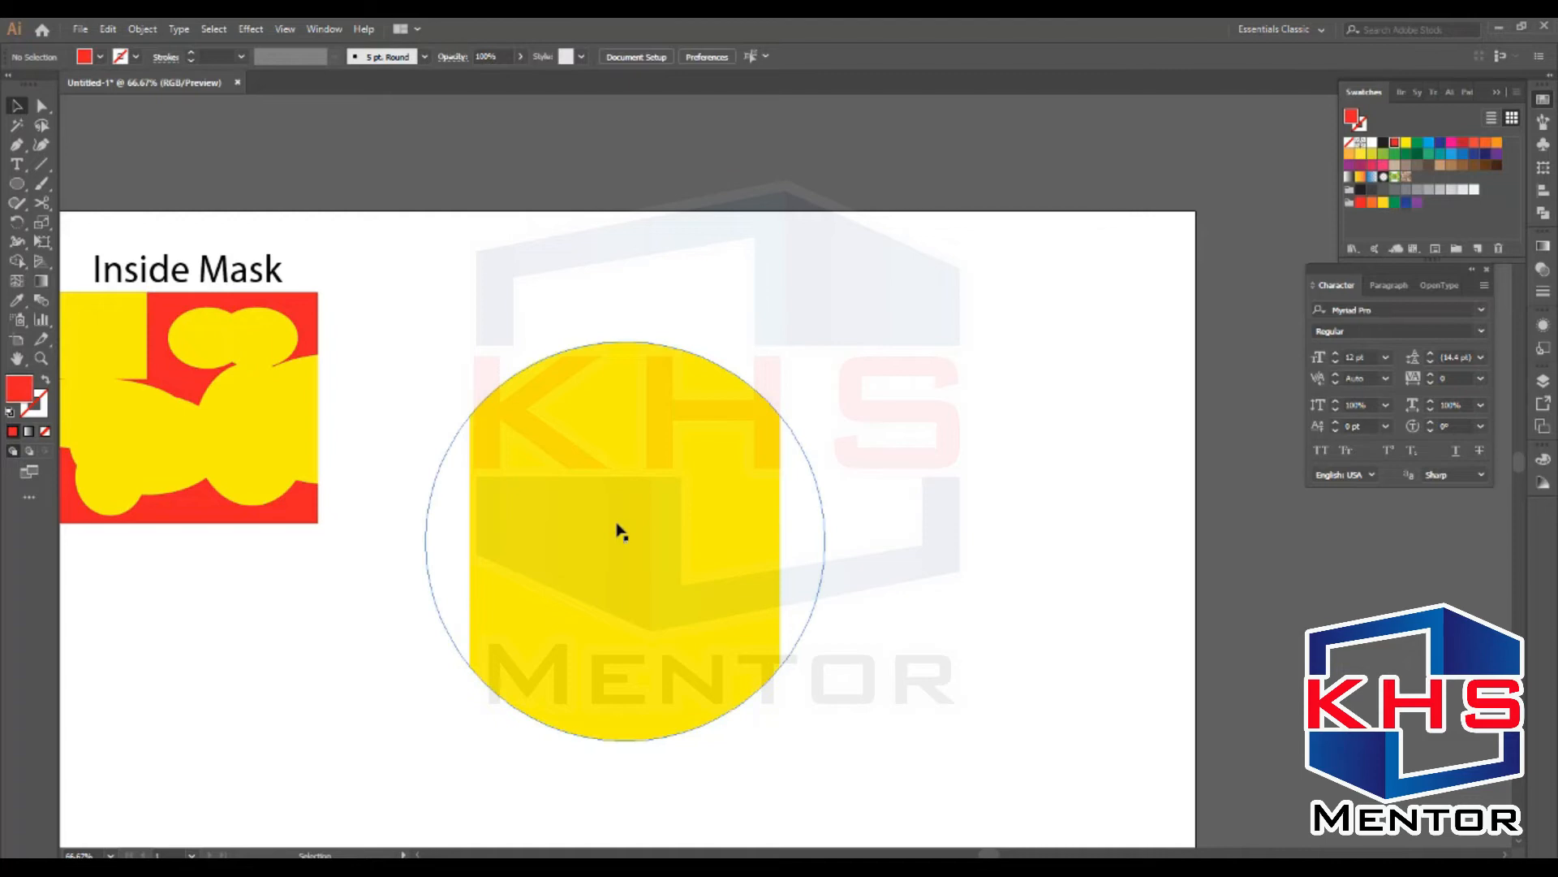
key(ctrl+z)
click(929, 414)
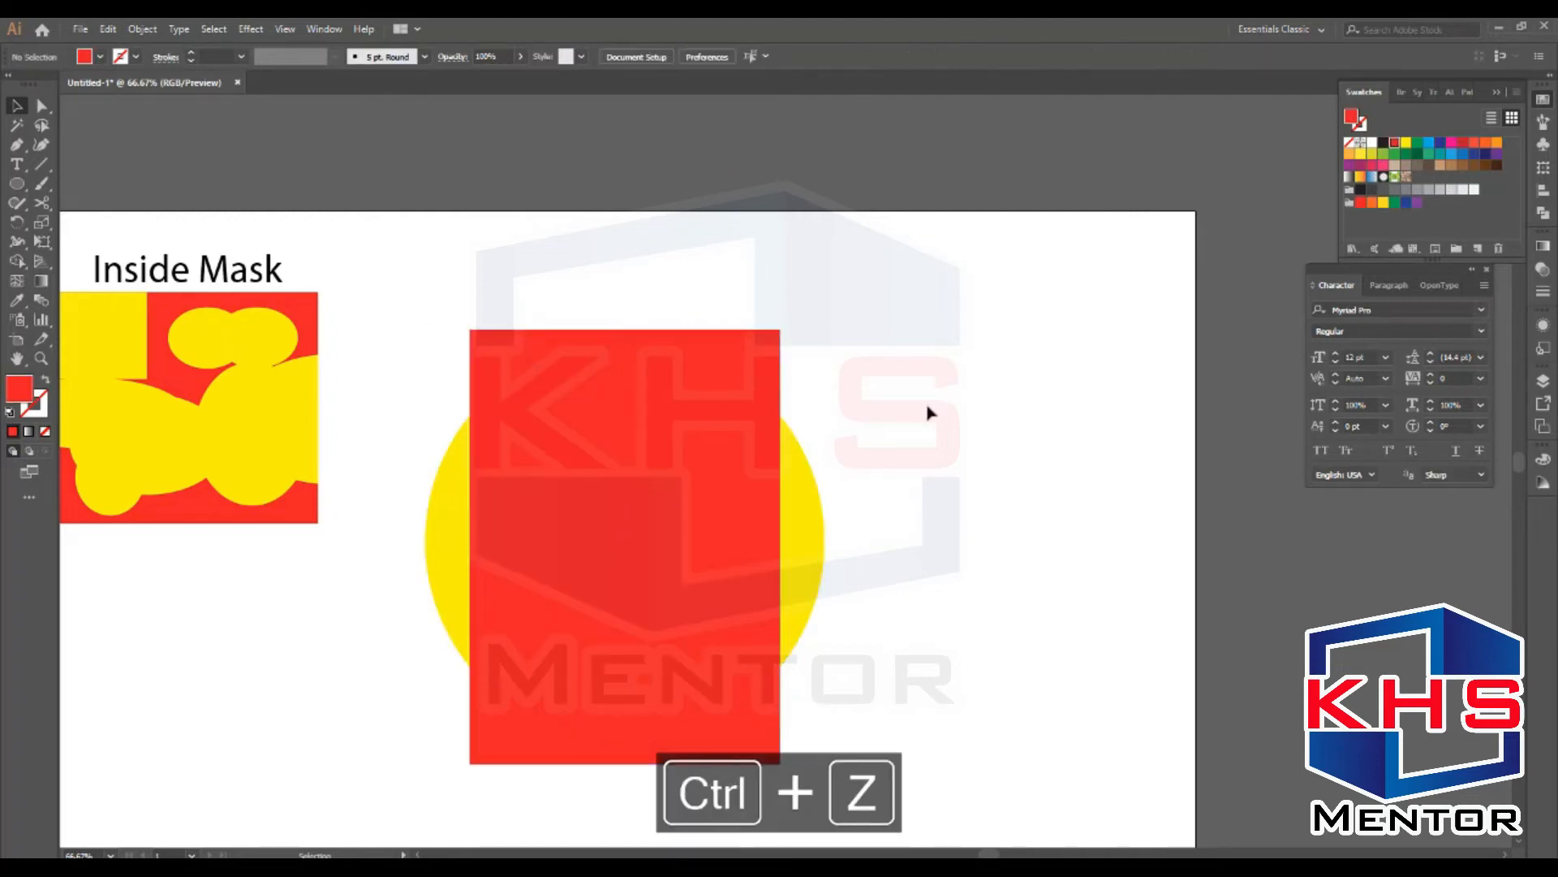
Step: Select the circle and rectangle again, repeat the clipping mask on them and undo it
drag(978, 383, 469, 561)
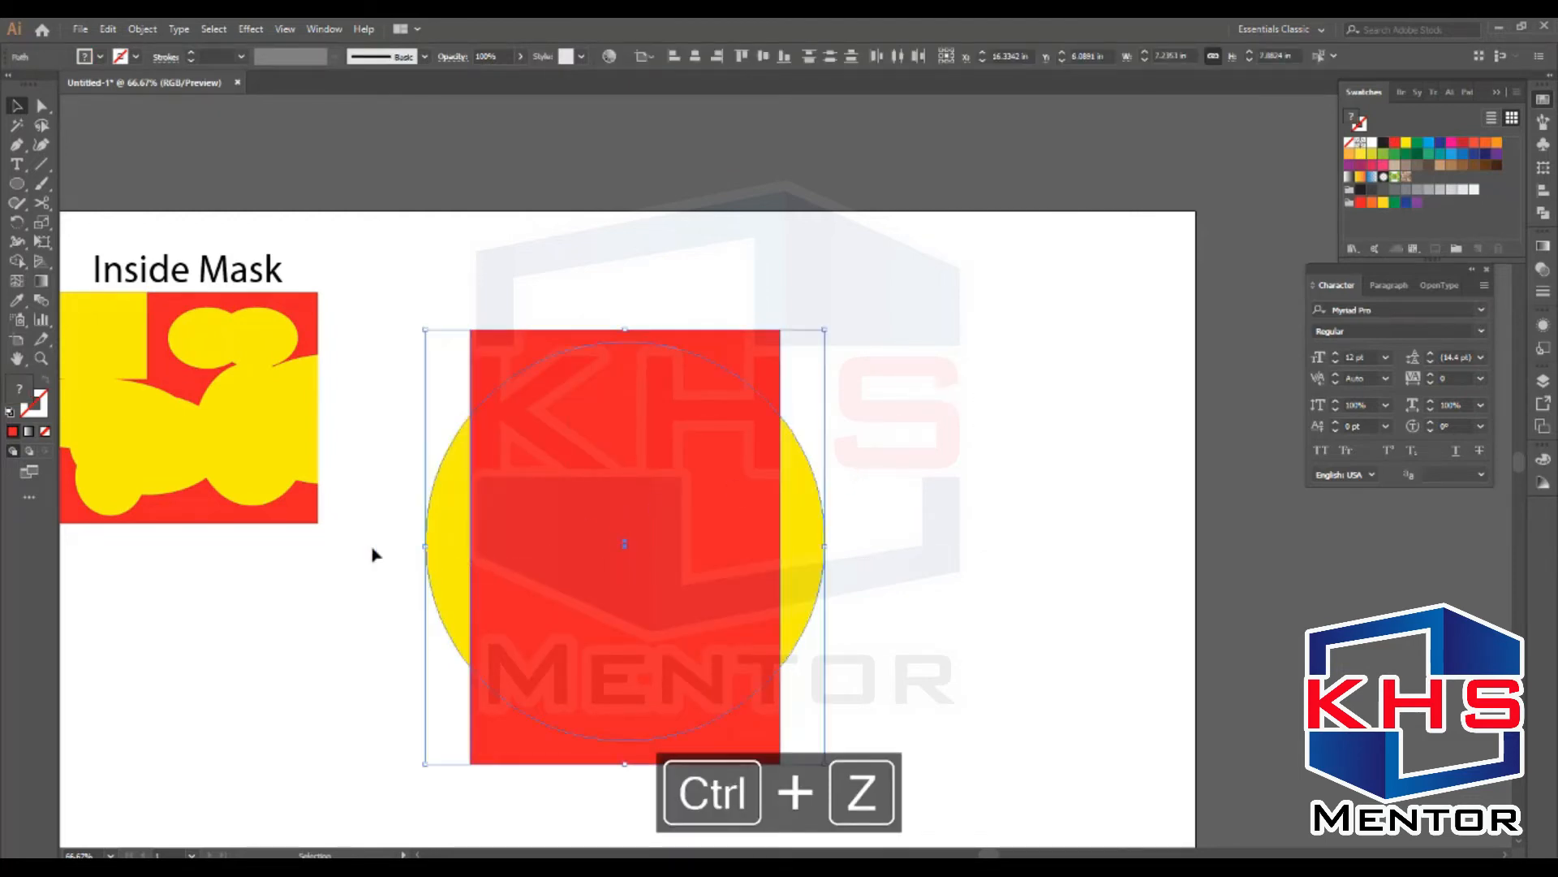
click(142, 29)
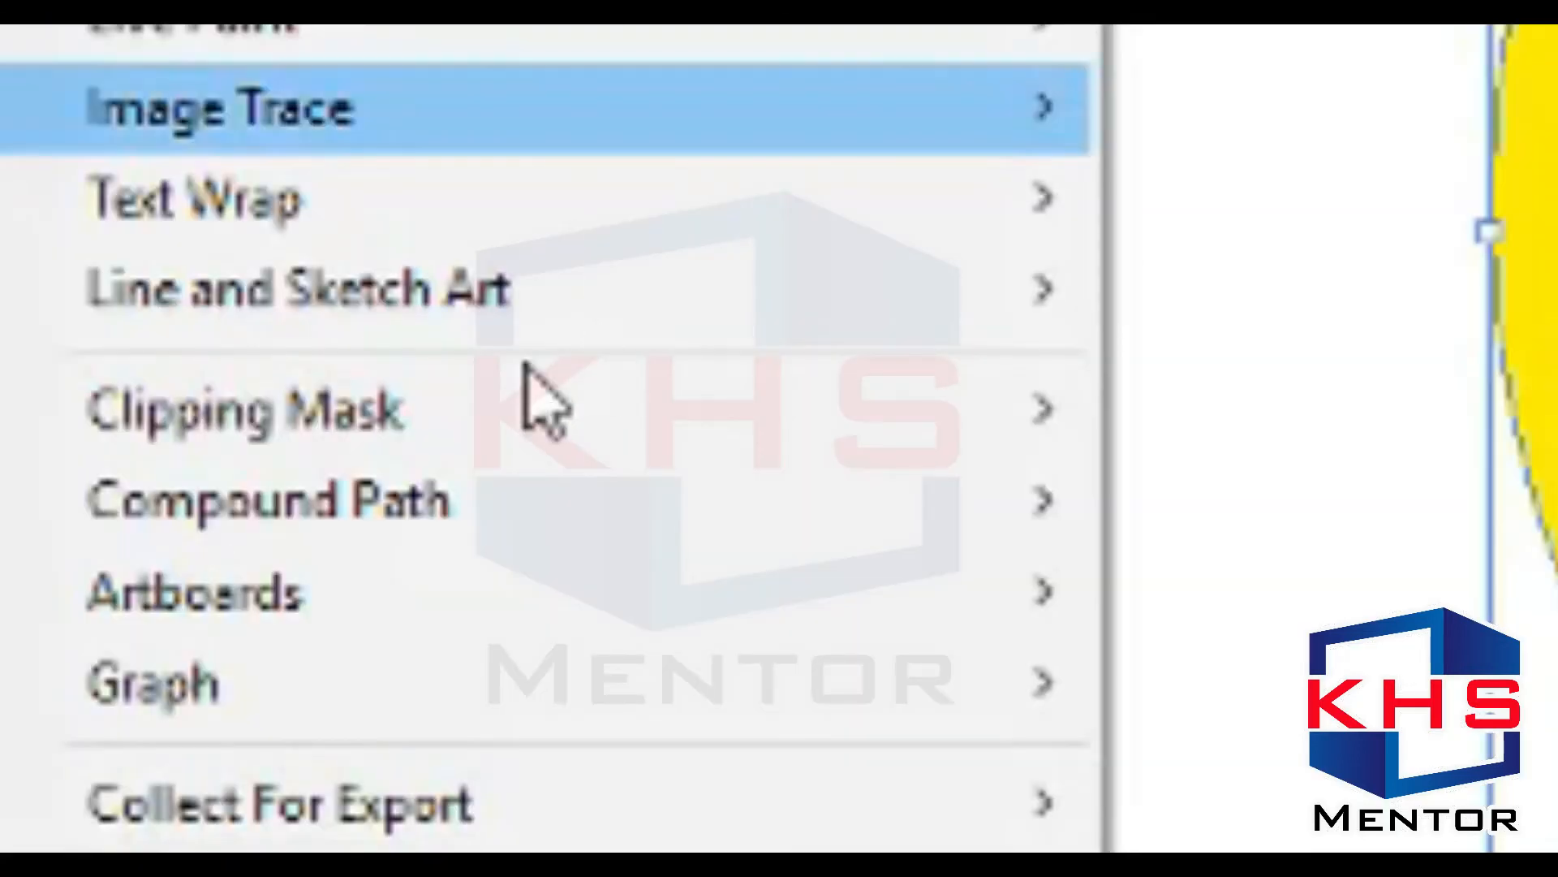
mouse_move(519, 418)
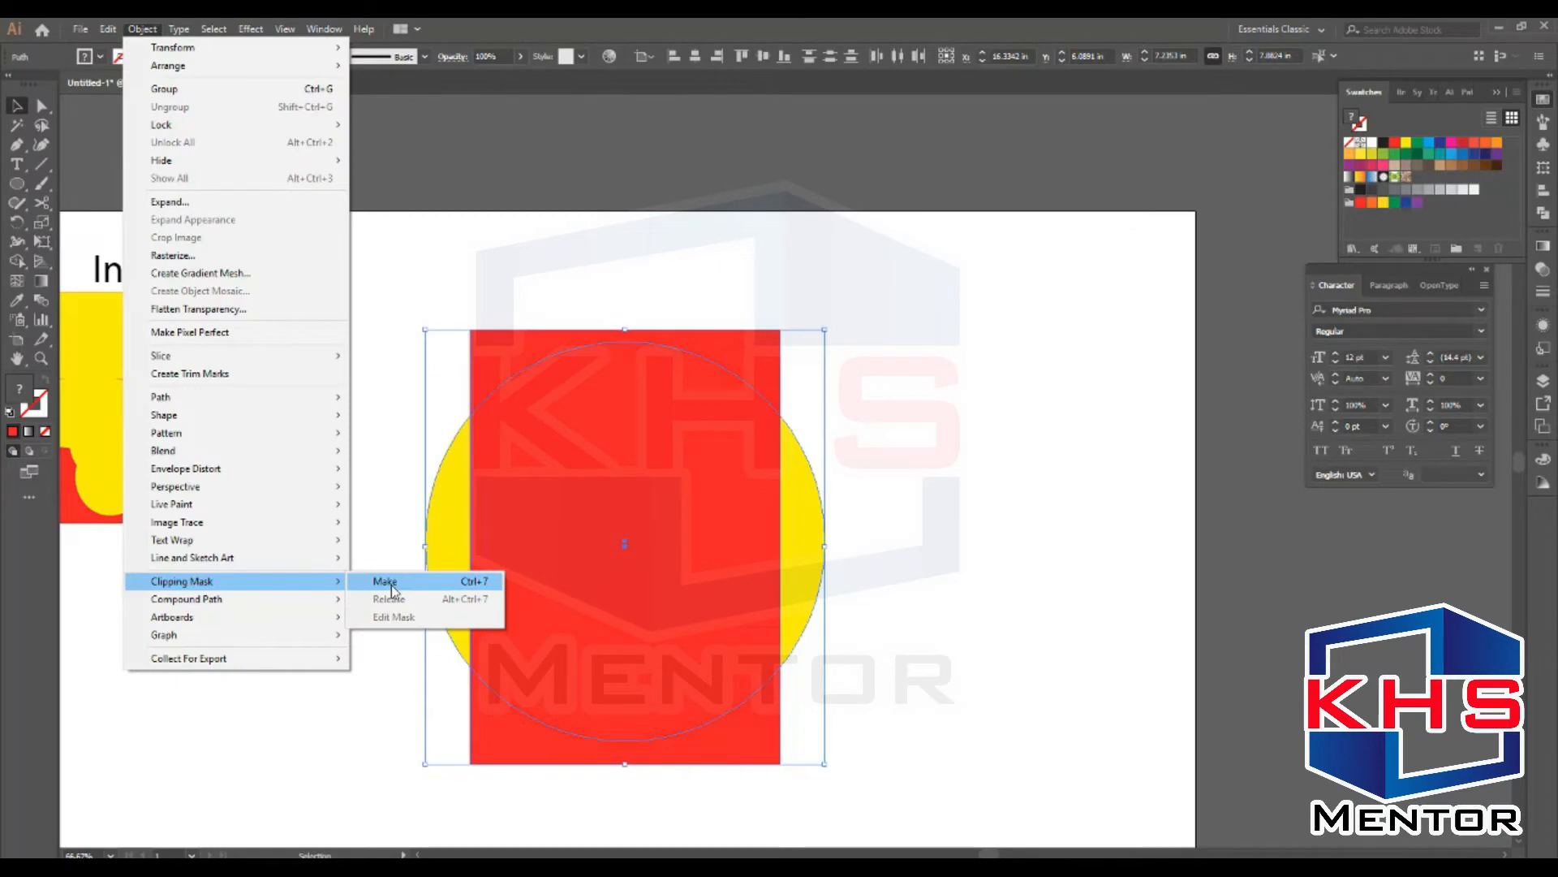
click(387, 582)
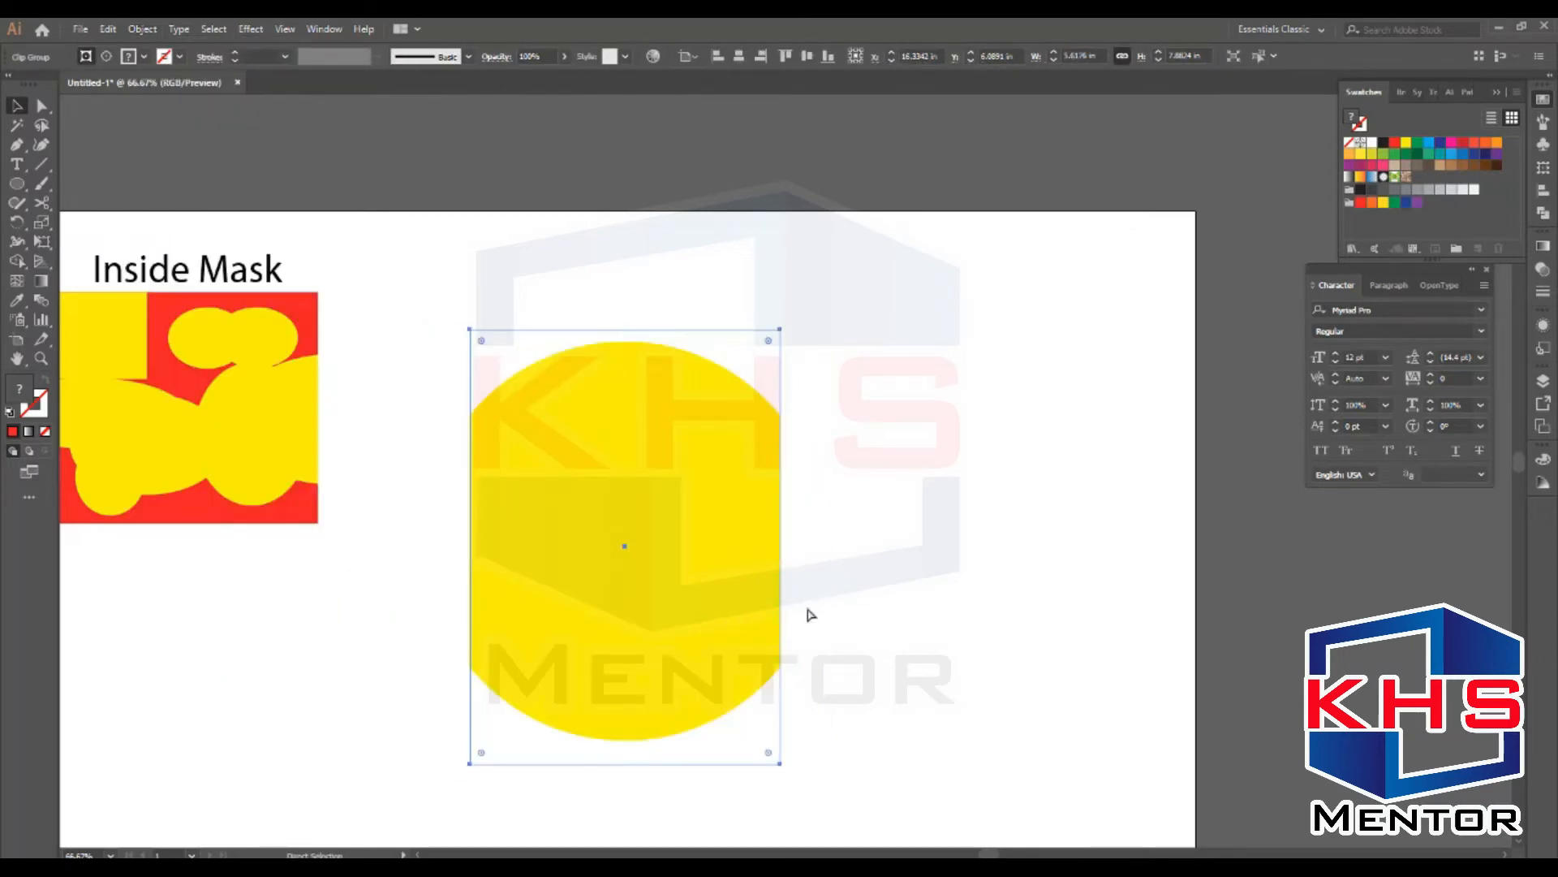
key(ctrl+z)
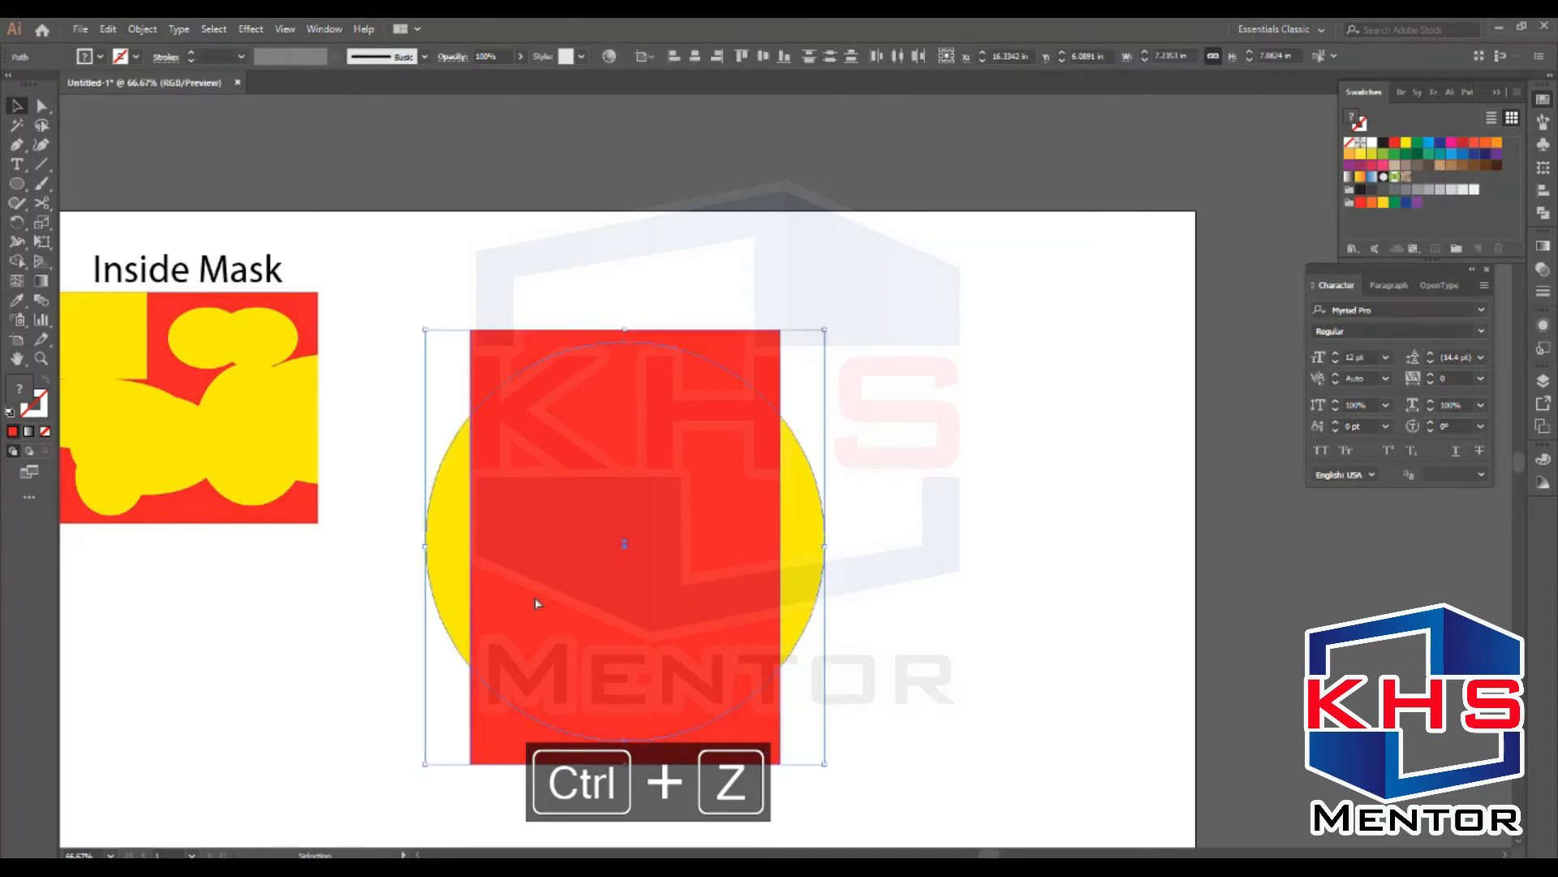
Step: Make a clipping mask from both shapes, release it and pull the yellow circle away from the rectangle
key(ctrl+7)
key(v)
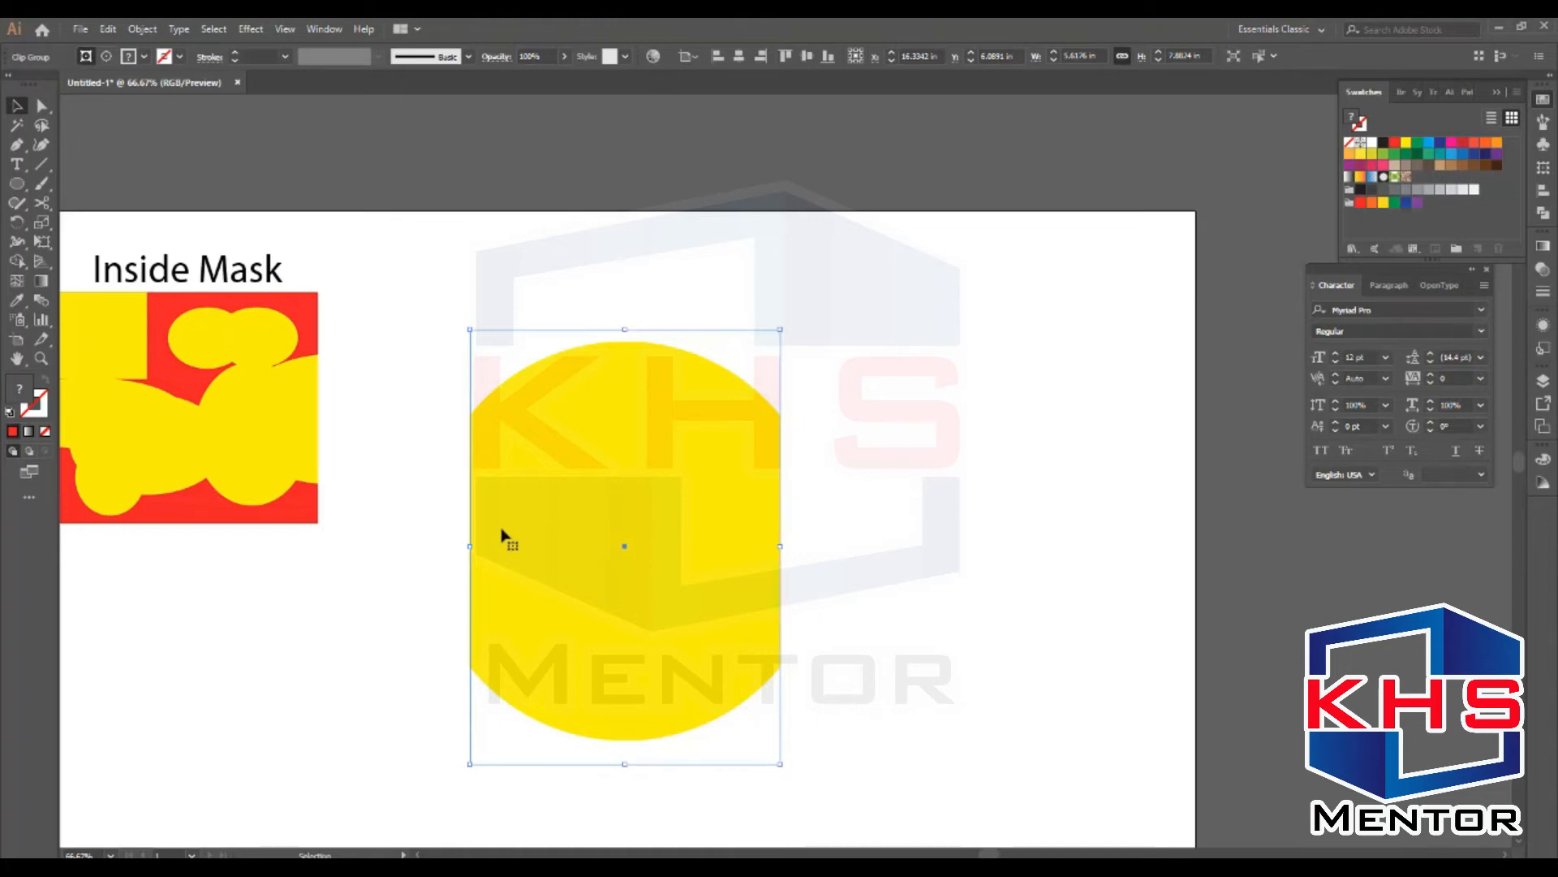
key(ctrl+alt)
key(ctrl+alt+7)
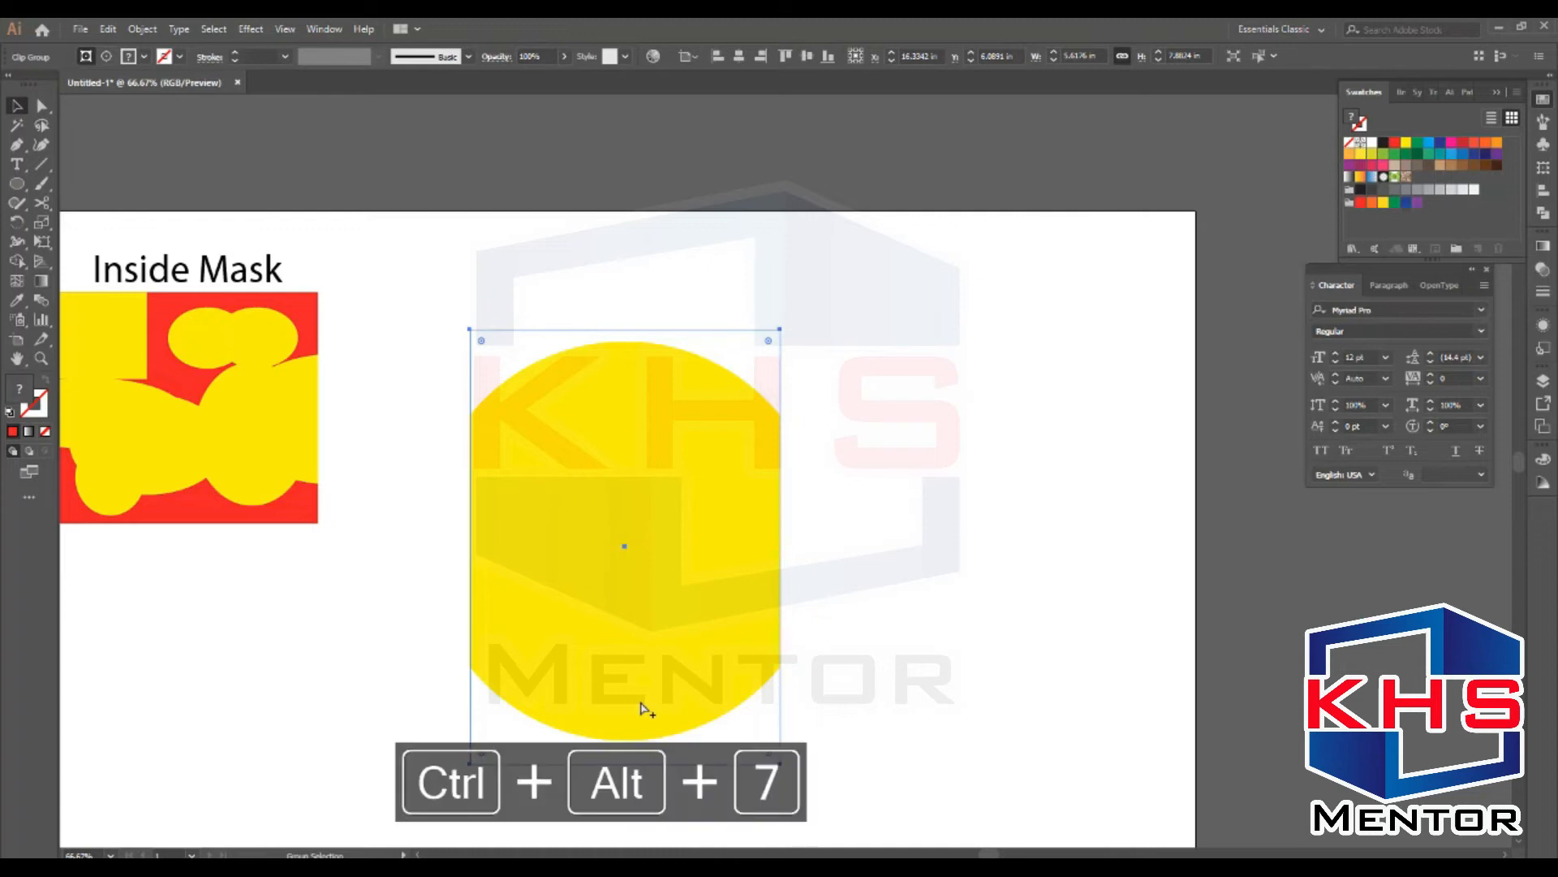
drag(690, 483, 1242, 391)
Step: Fill the released rectangle with red and move the yellow circle back behind it
click(526, 550)
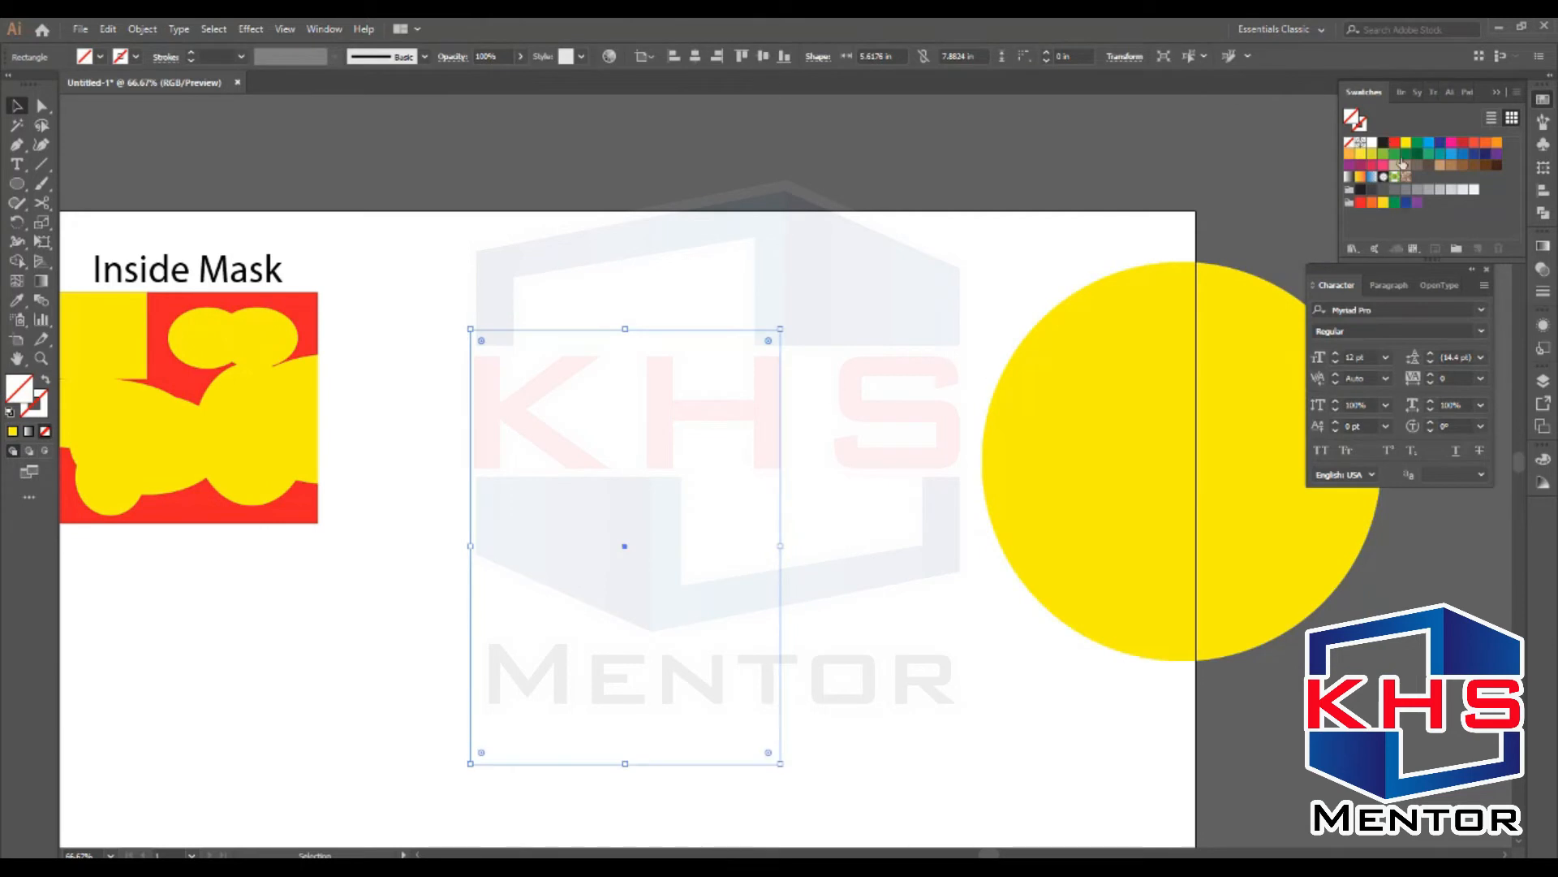
click(1394, 142)
drag(1158, 459, 615, 554)
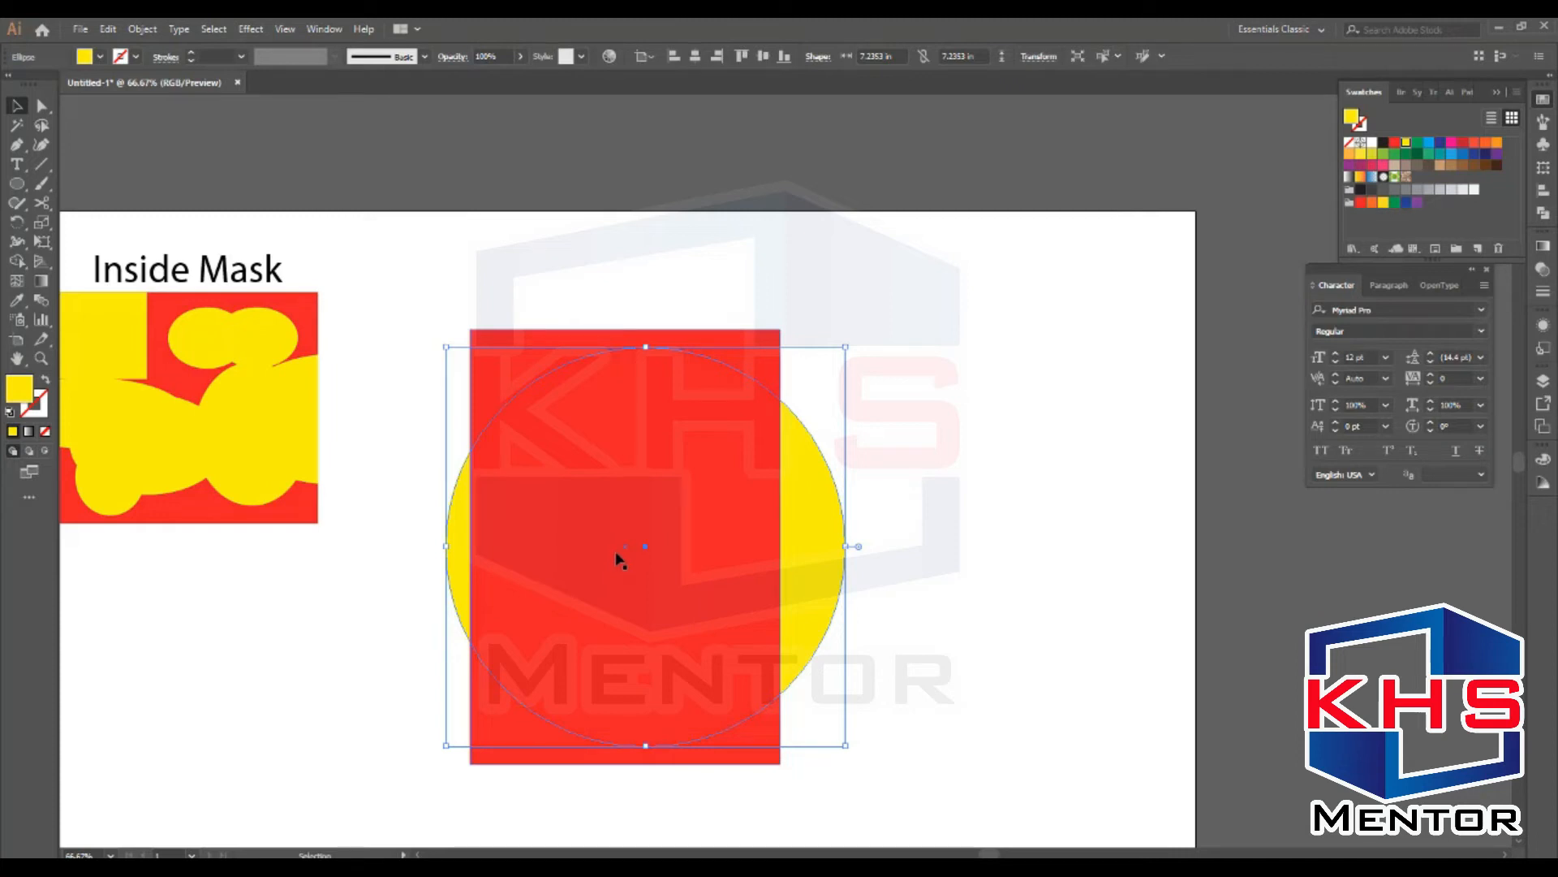
Step: Make a clipping mask from both shapes, scaled down to about 3.44 by 4.83 in beside the Inside Mask artwork
drag(973, 288, 525, 620)
key(ctrl+7)
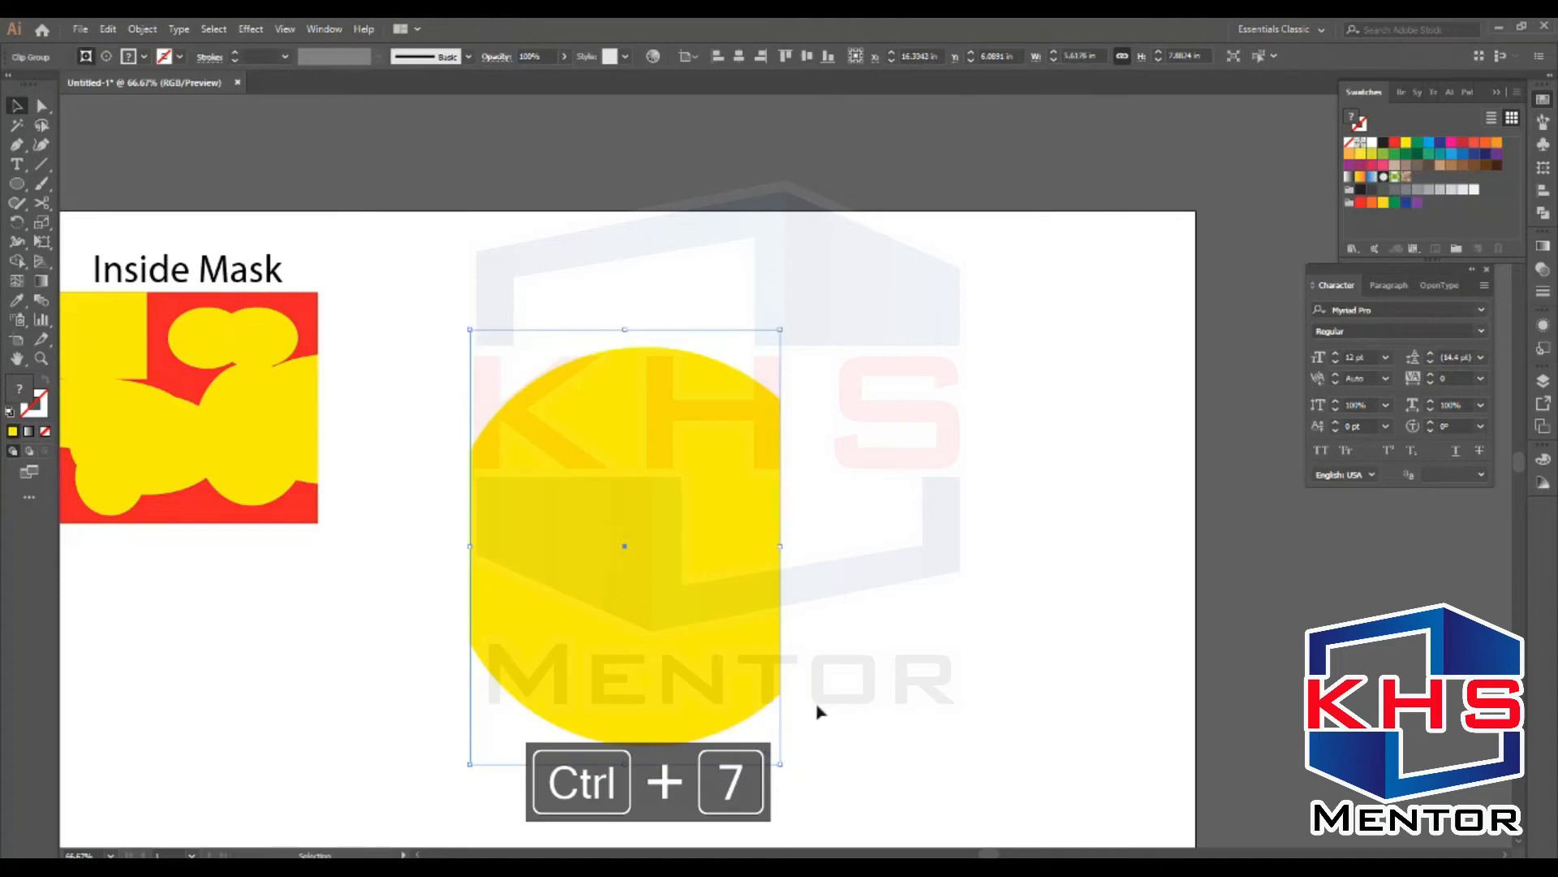
drag(773, 759, 703, 661)
drag(670, 604, 476, 472)
Step: Copy the Inside Mask label above the clipped circle and change its text to "Clipping Mask"
drag(271, 262, 514, 252)
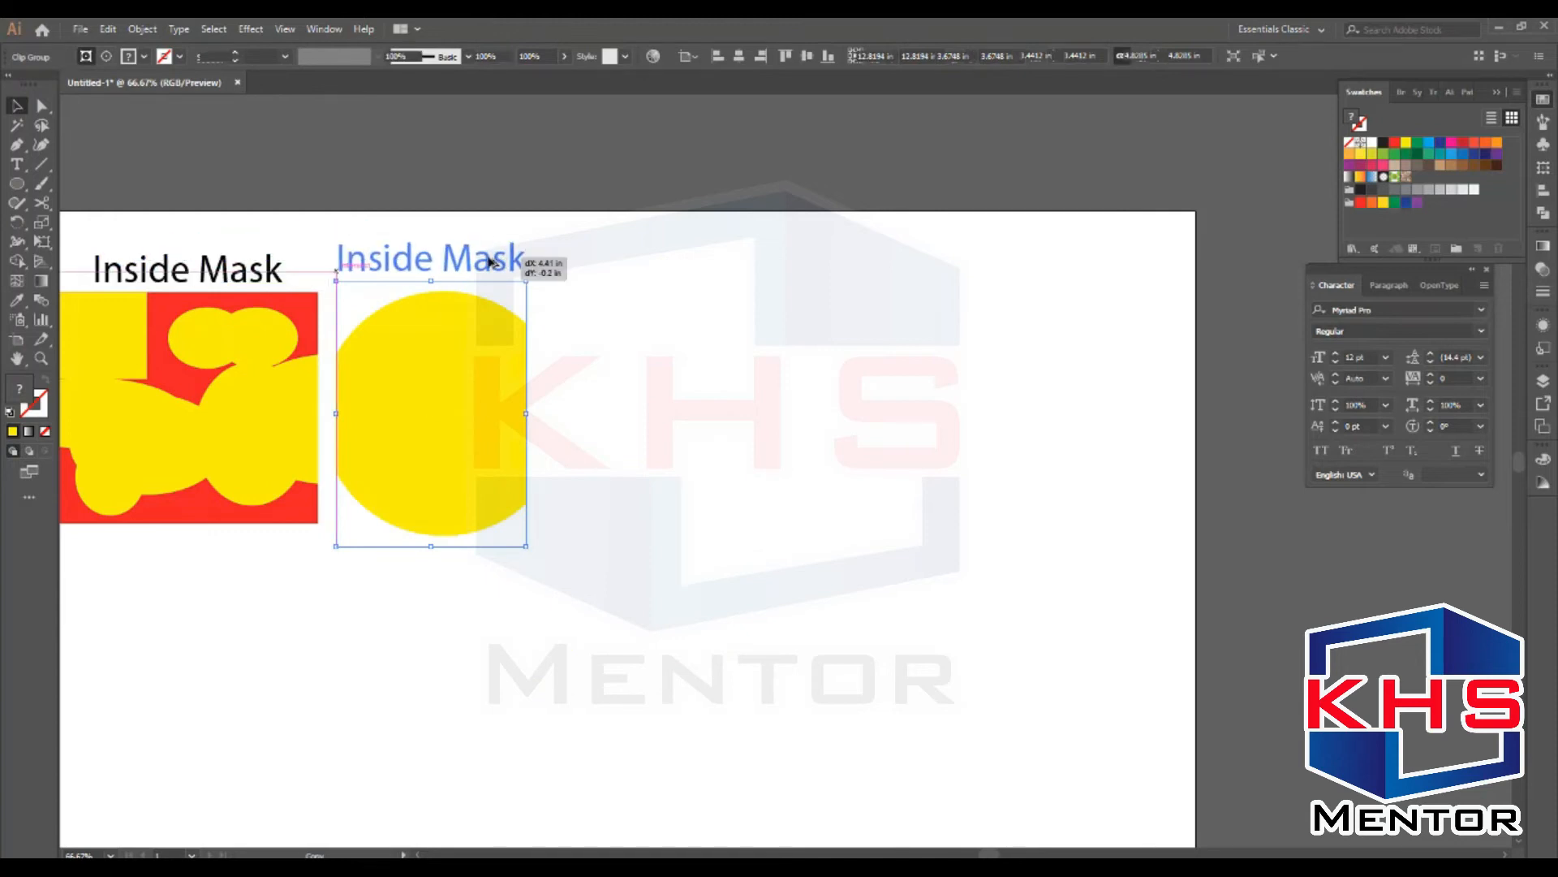
double_click(494, 264)
key(ctrl+a)
text(Cl)
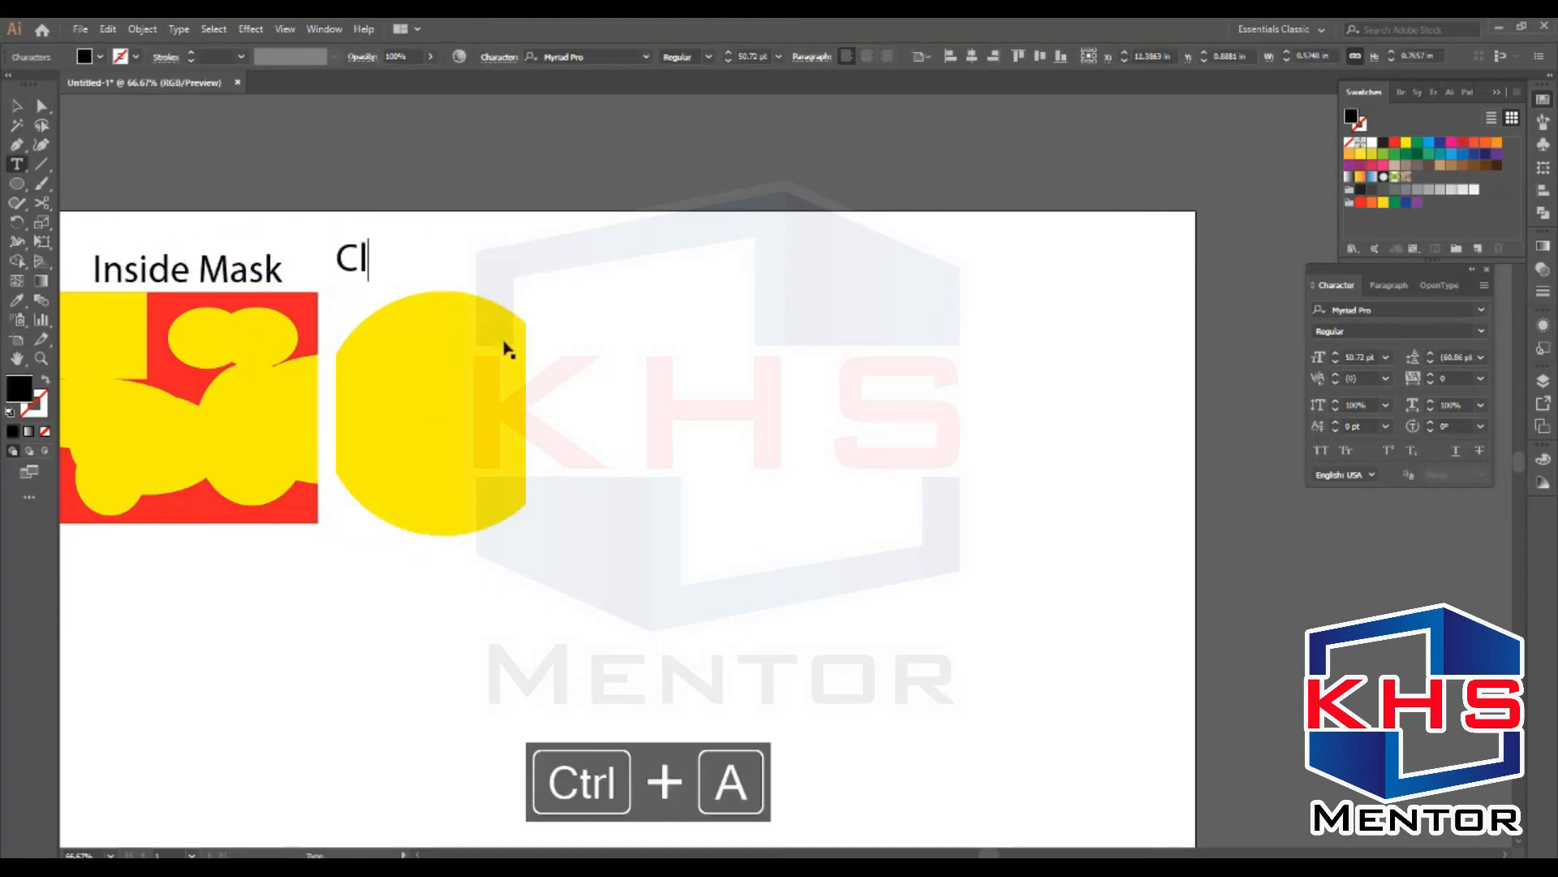
text(ipping Mask)
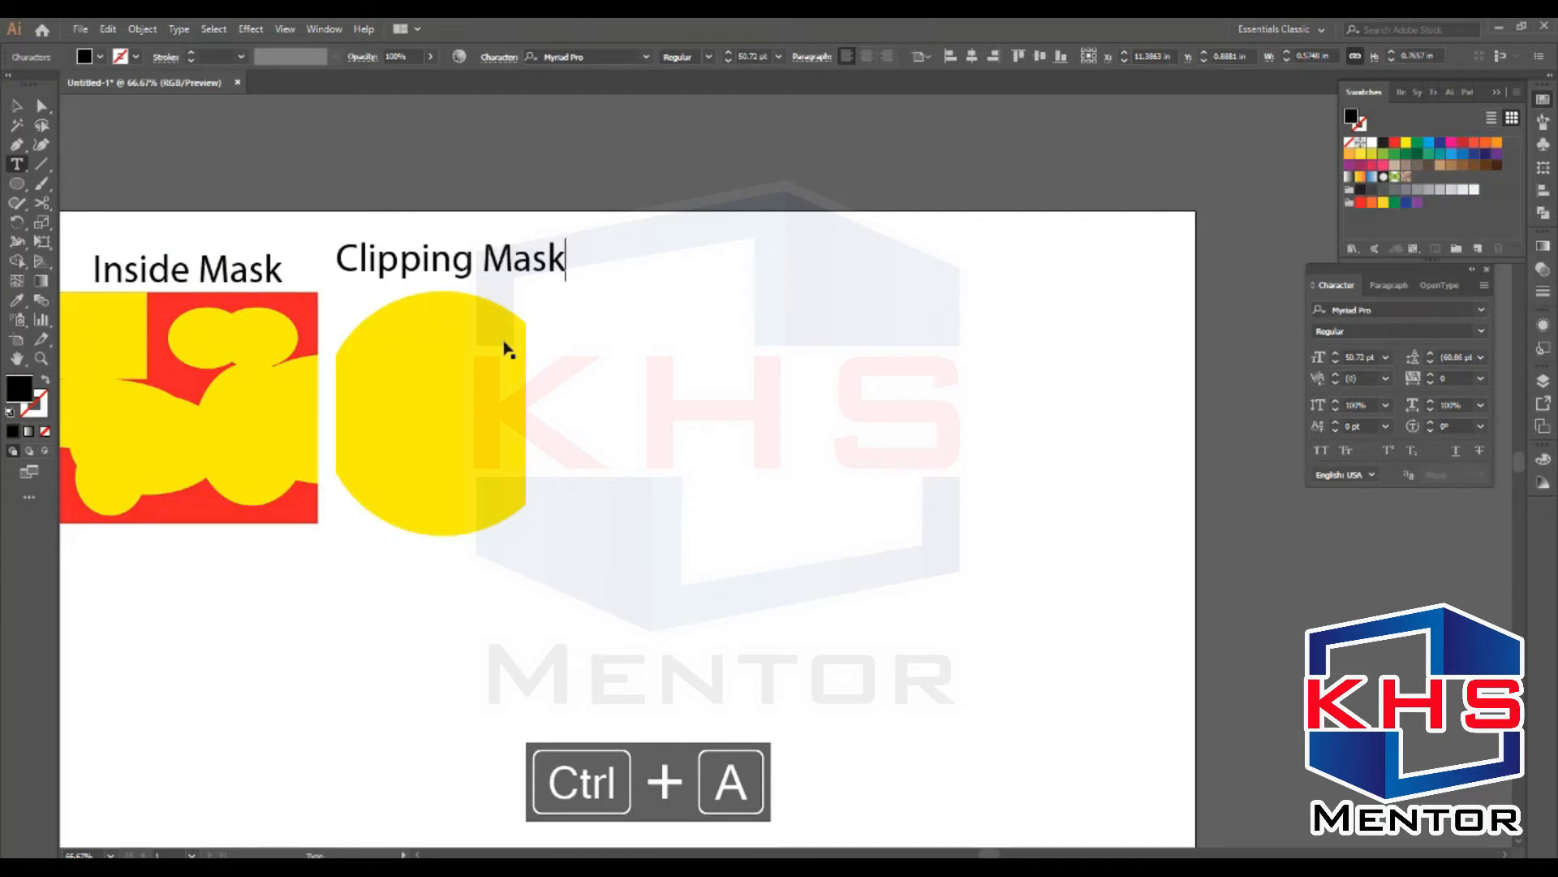
key(Escape)
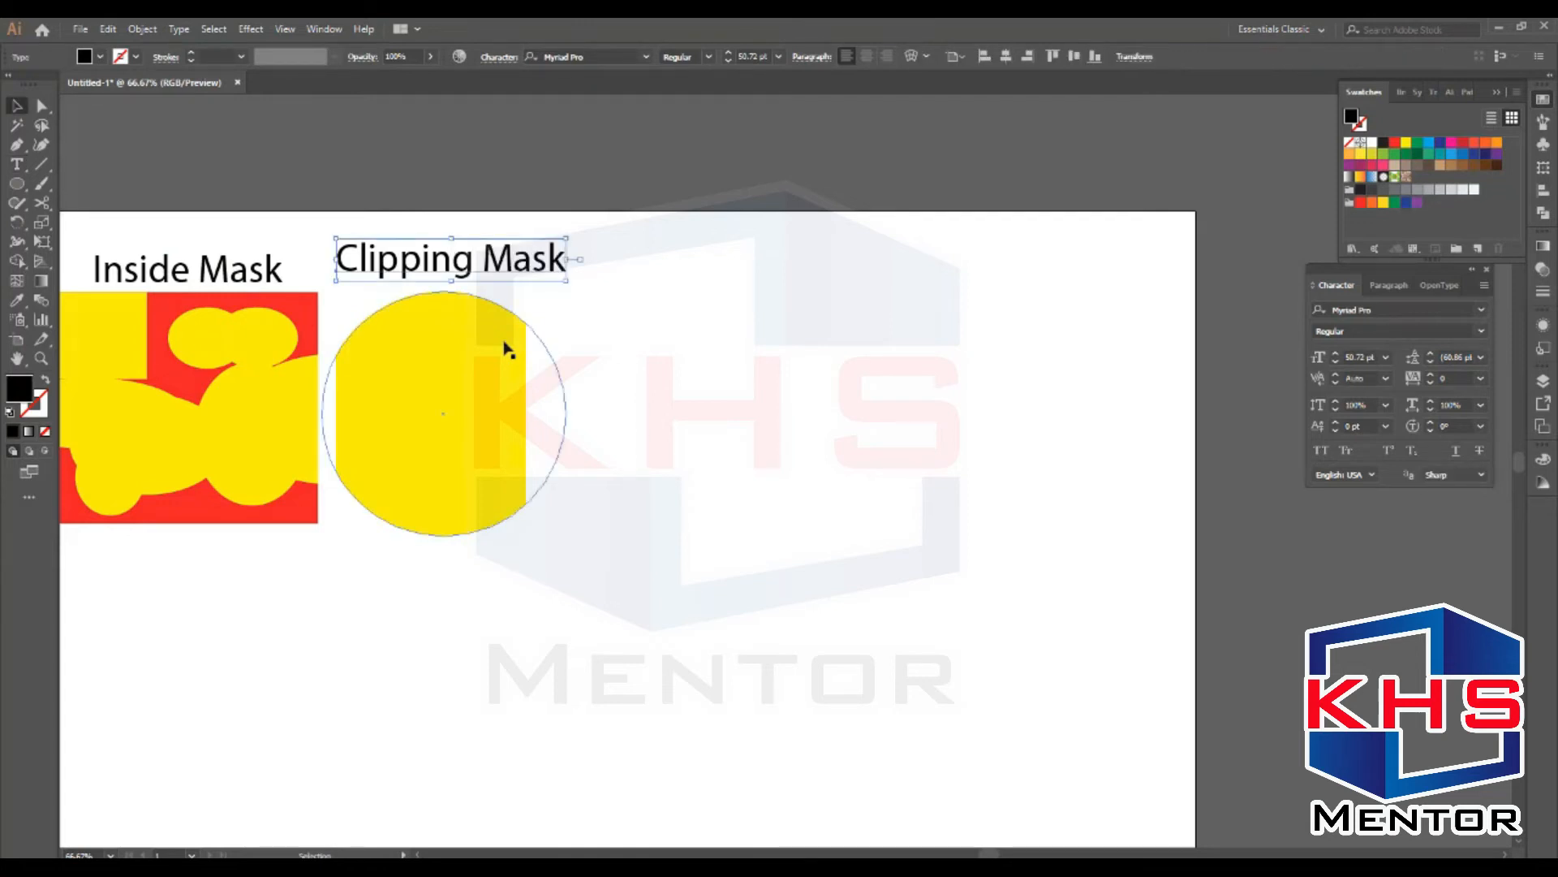
Step: Draw a rectangle about 5.76 in wide in the empty area below the mask examples and fill it with yellow
scroll(529, 365, down, 1)
scroll(566, 499, down, 2)
drag(501, 563, 498, 449)
key(ctrl+space)
drag(331, 312, 747, 600)
key(m)
drag(455, 340, 763, 674)
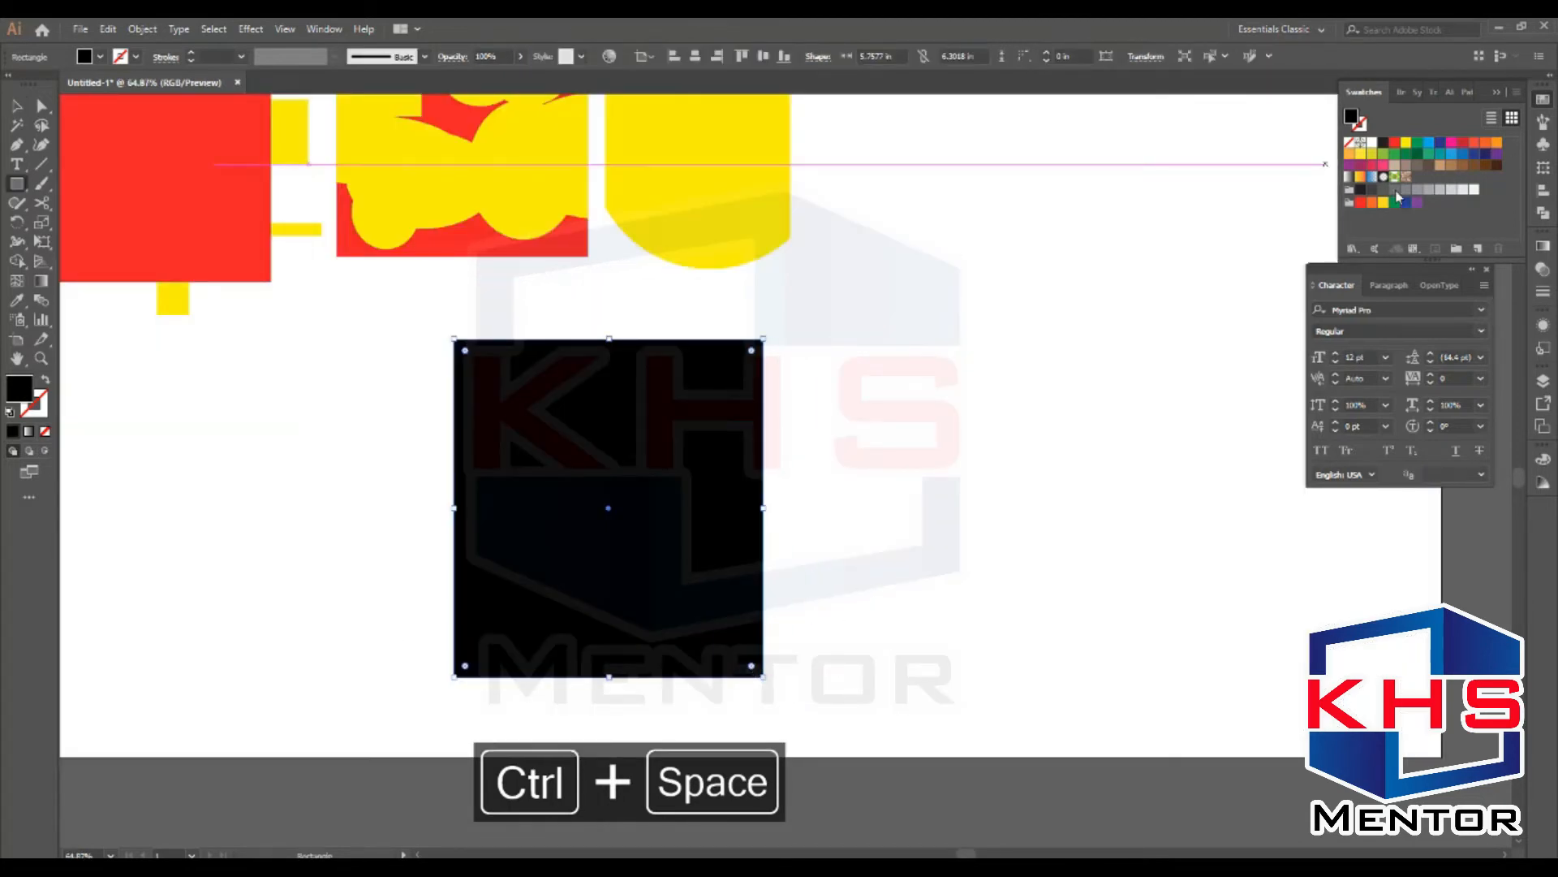
click(1408, 144)
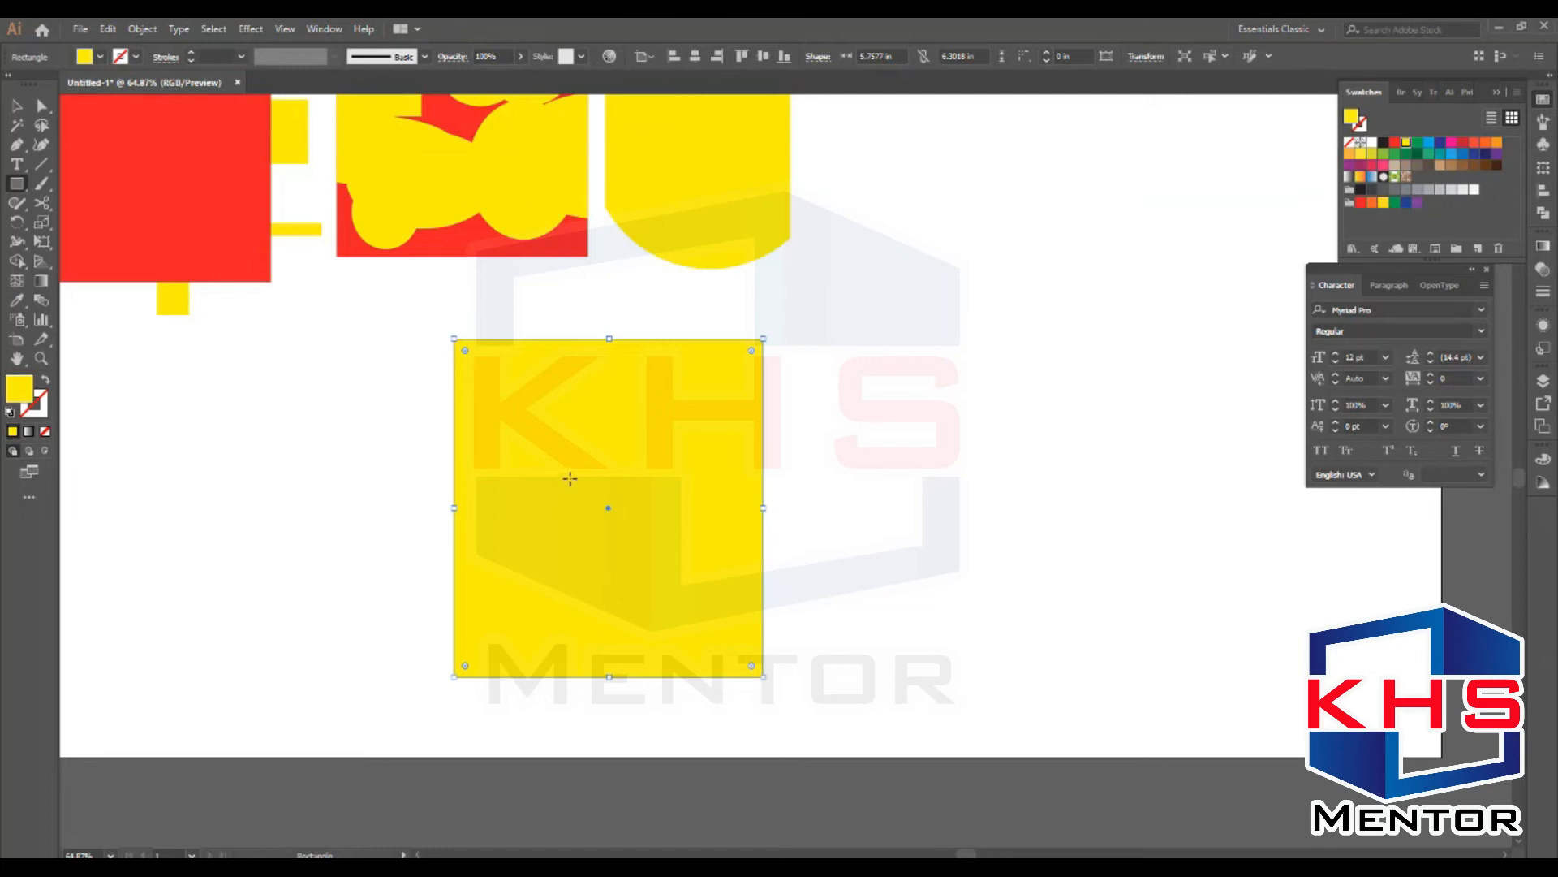
Step: Paste a copy of the yellow rectangle in place, narrow it to a centred stripe about 2.19 in wide and fill it with red
key(v)
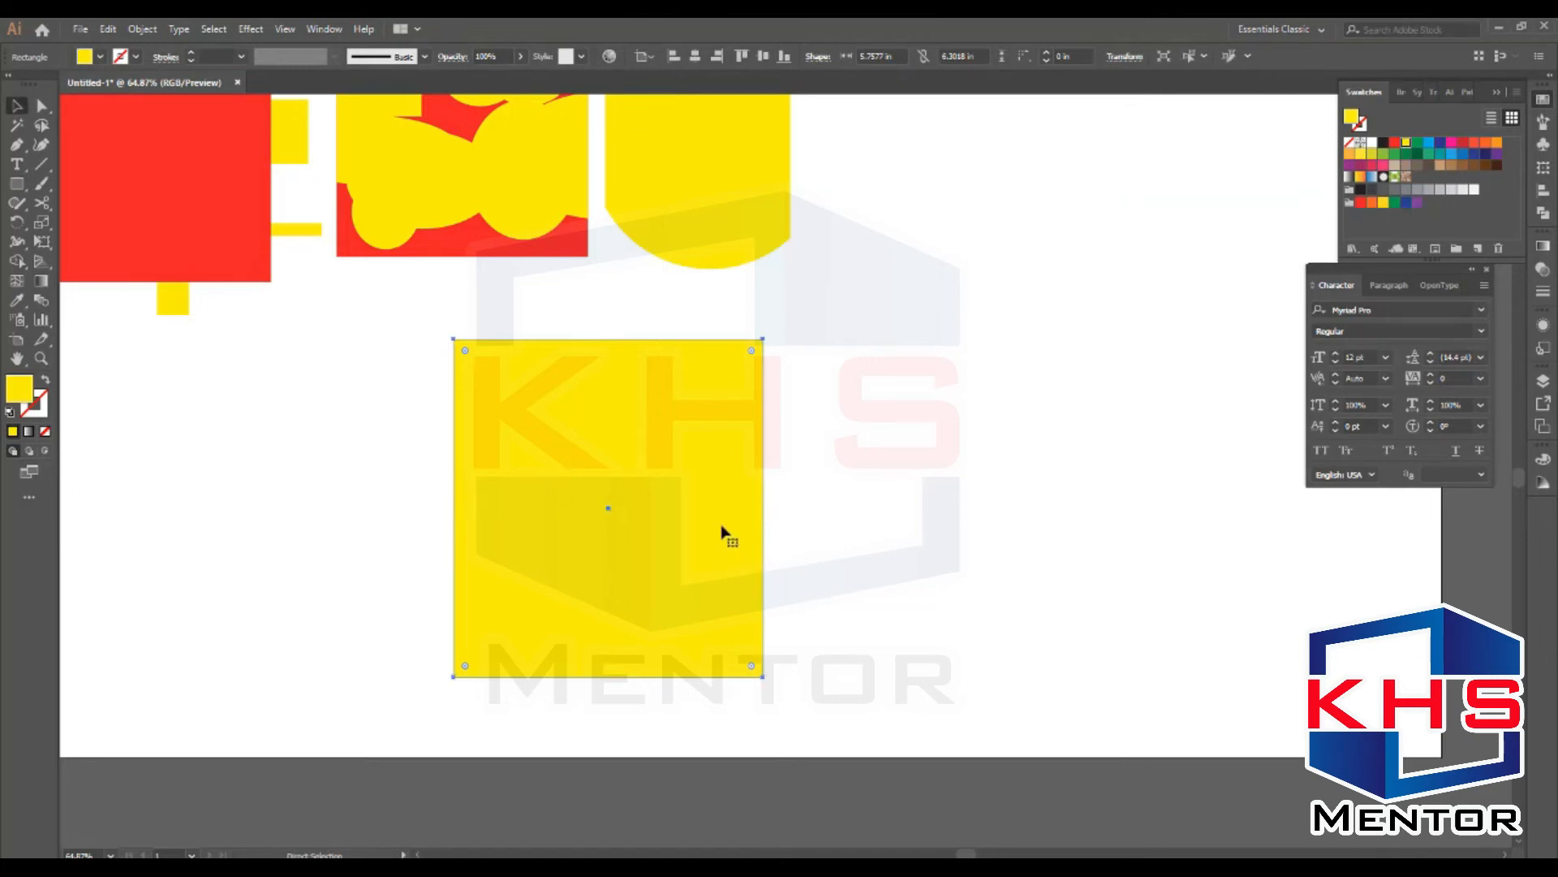
key(ctrl+c)
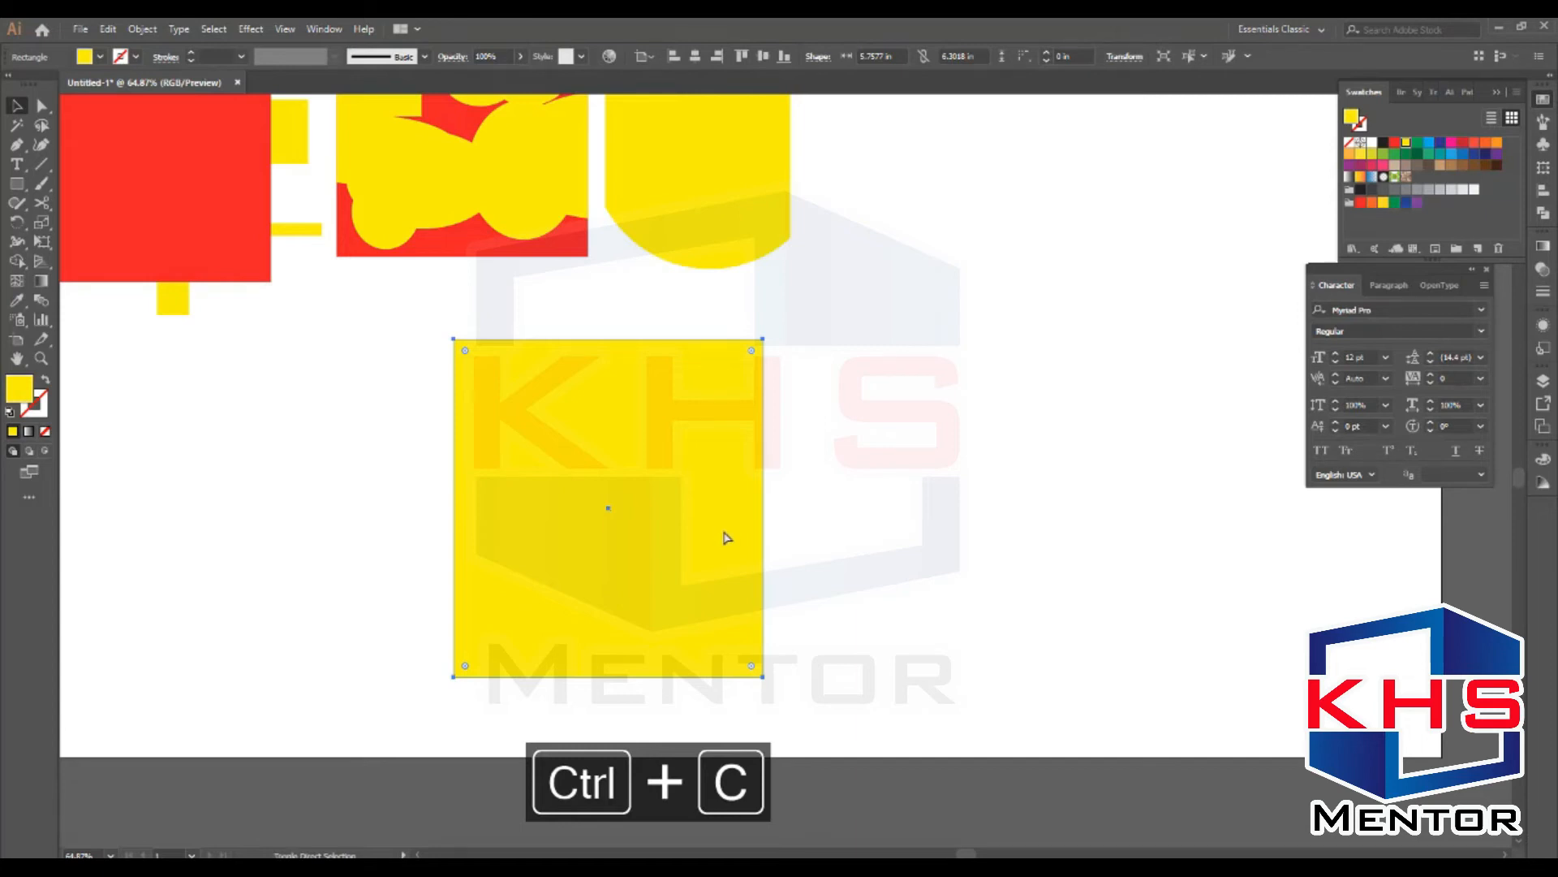
key(ctrl+shift+v)
drag(765, 509, 668, 526)
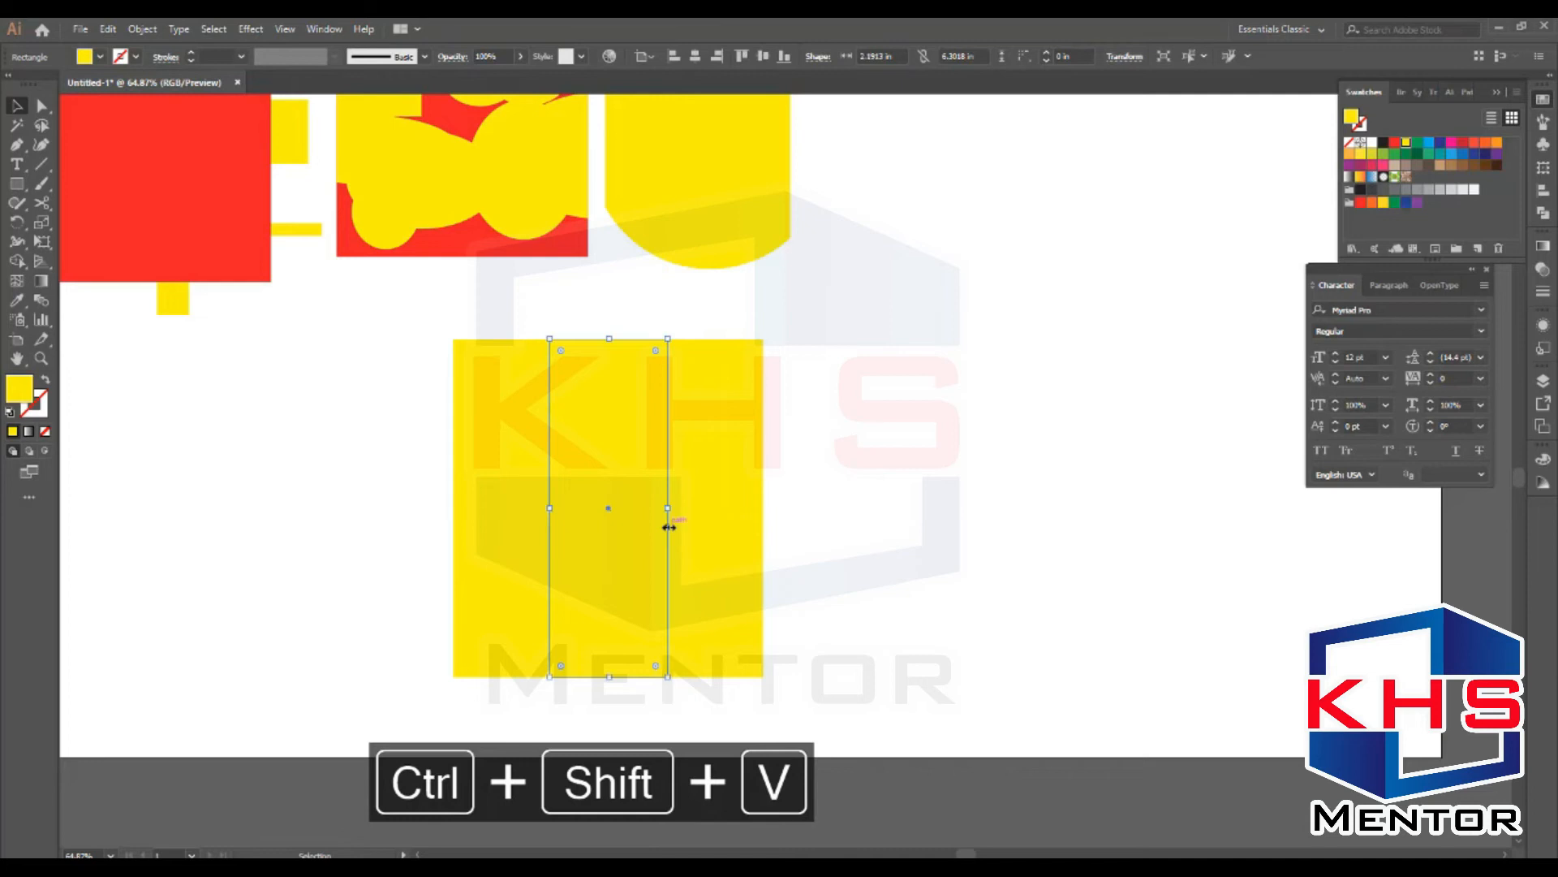
click(1394, 144)
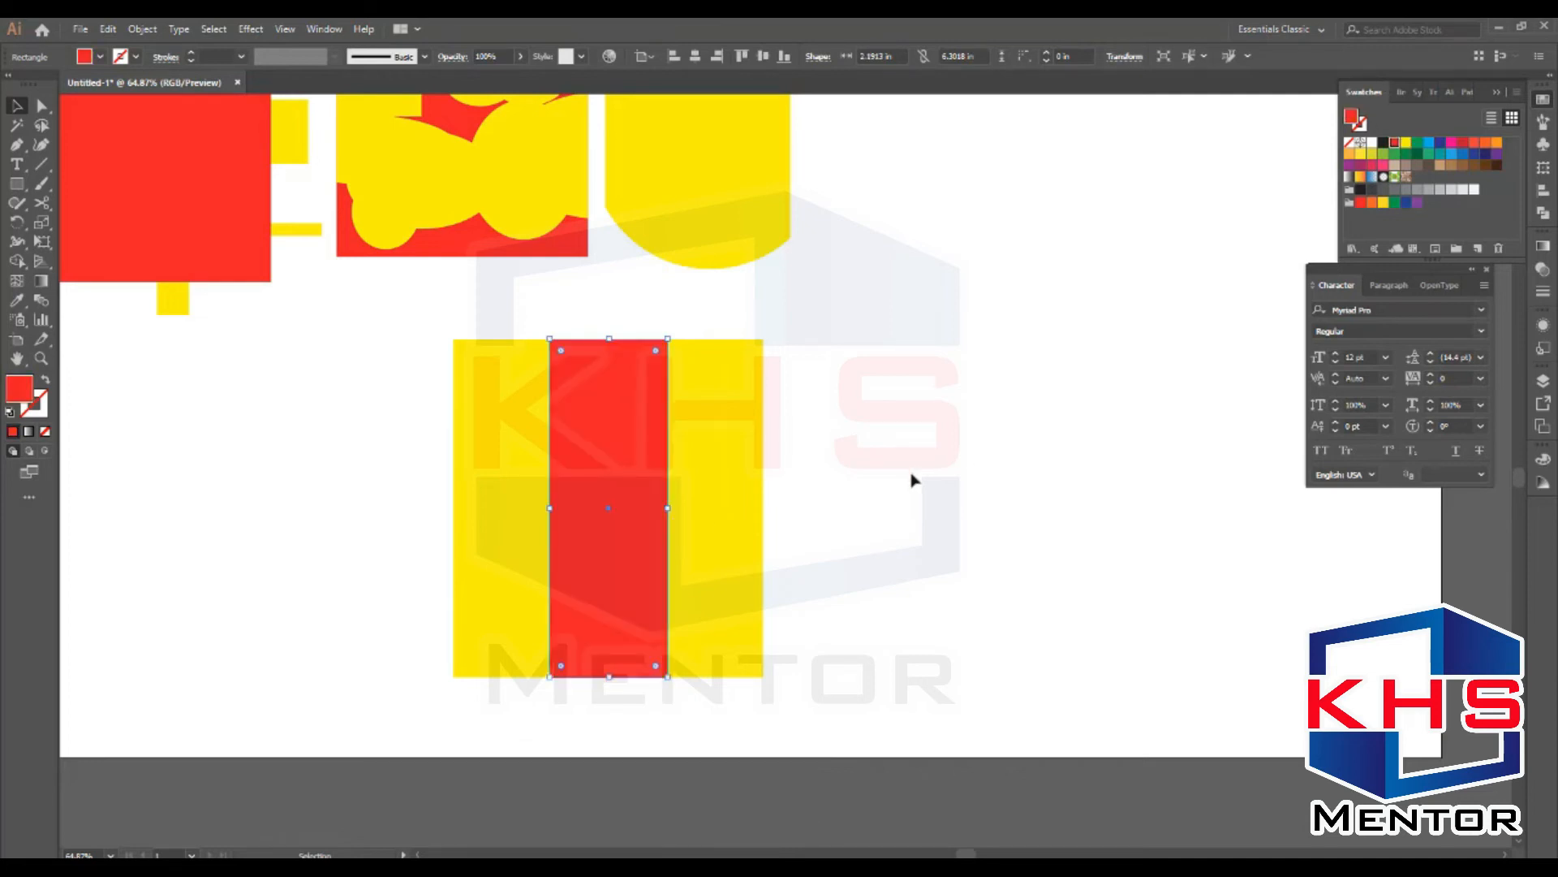
click(888, 479)
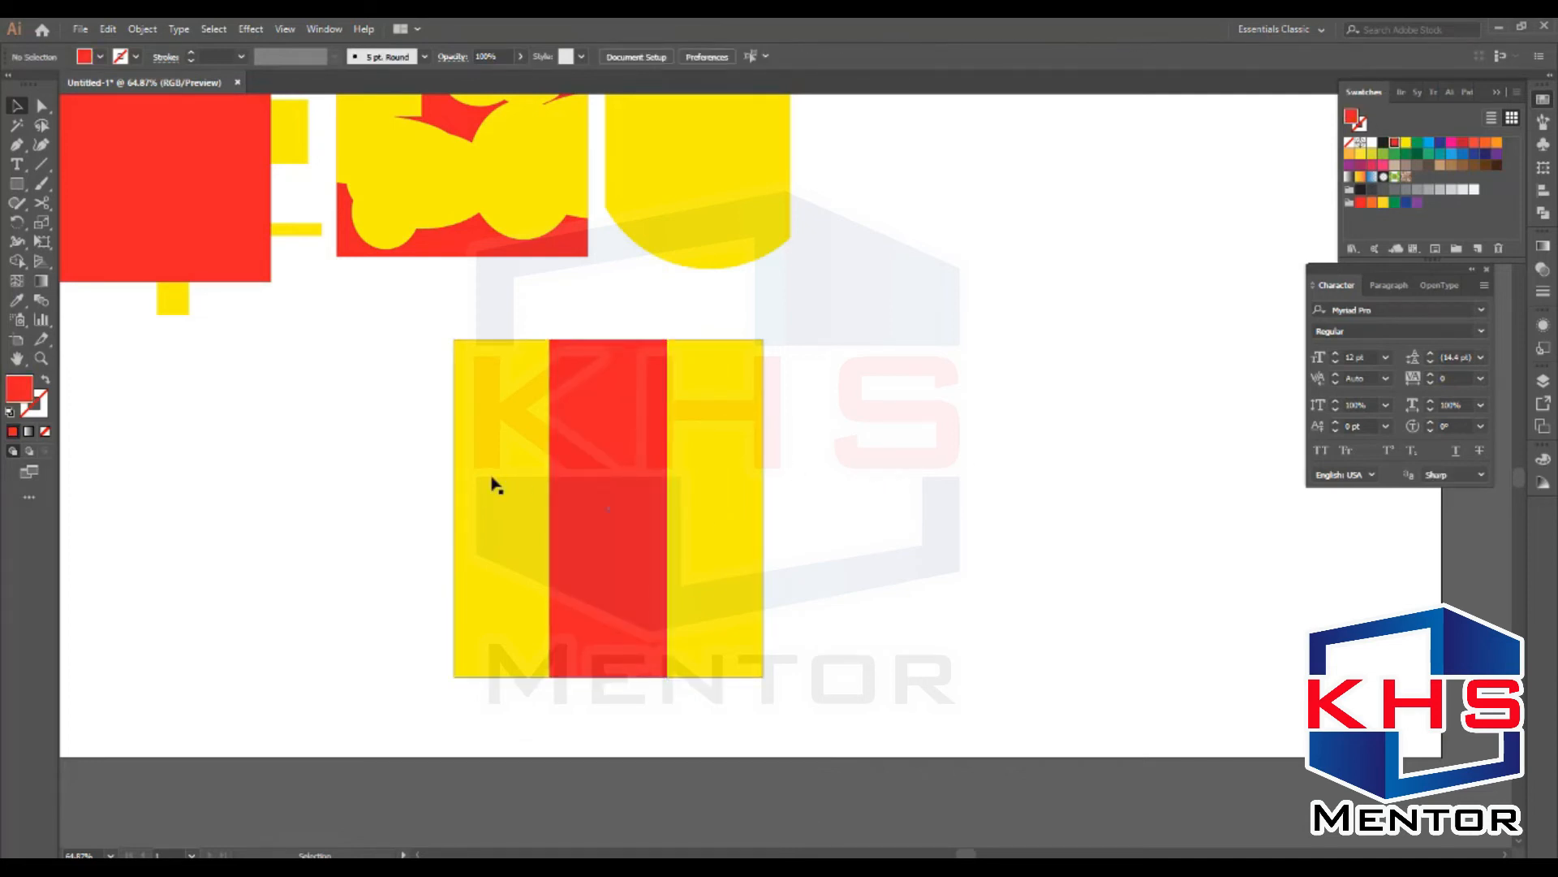
Step: Recolour the centre stripe orange by setting its fill to 30% magenta and 100% yellow
click(581, 414)
double_click(25, 388)
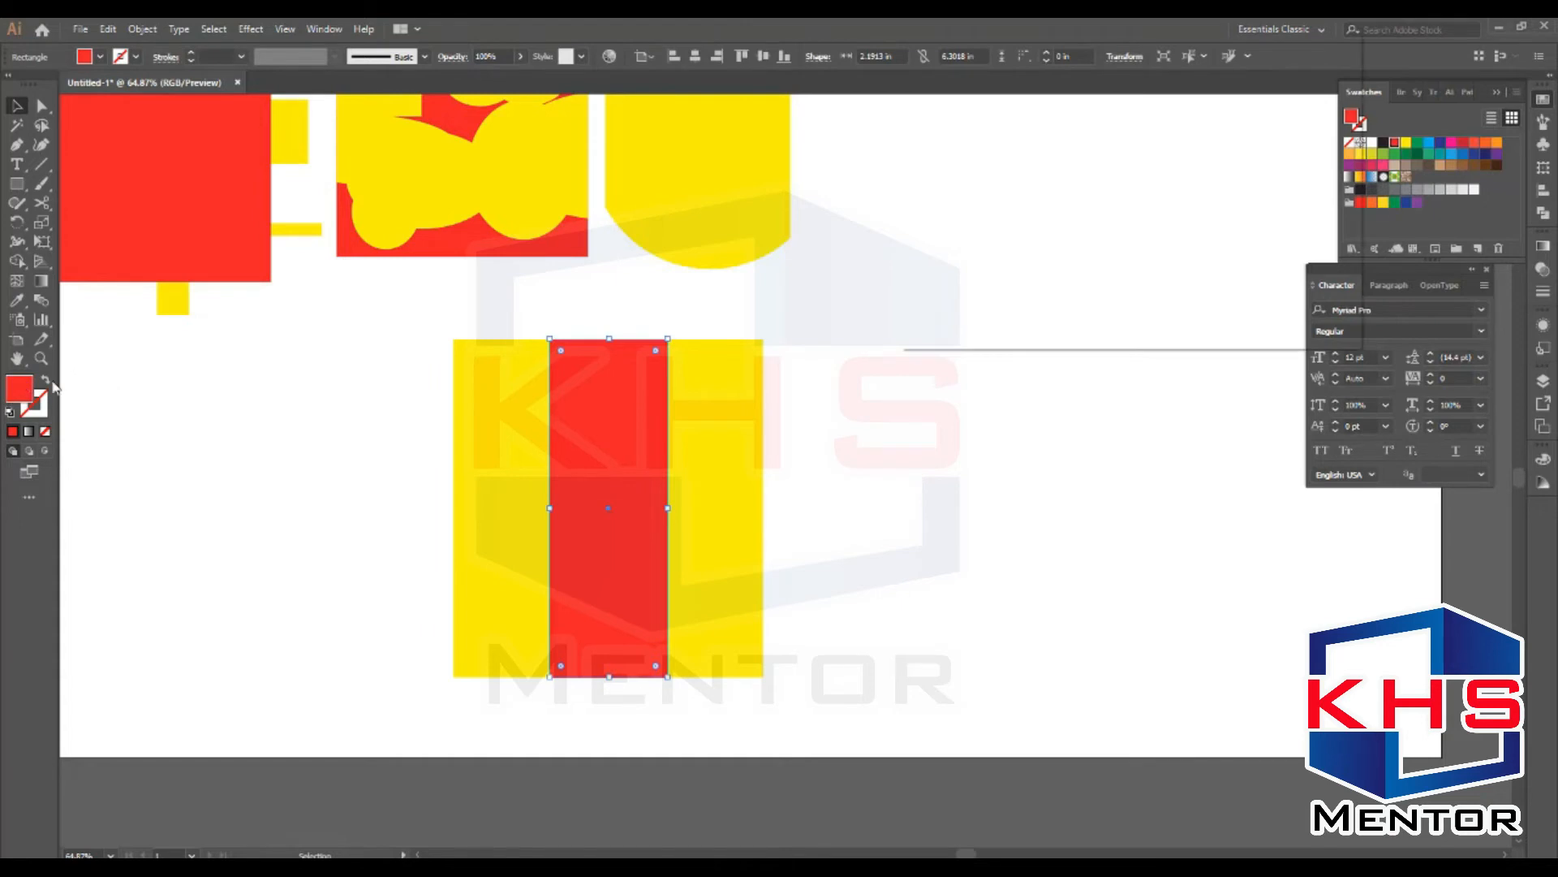
click(1296, 248)
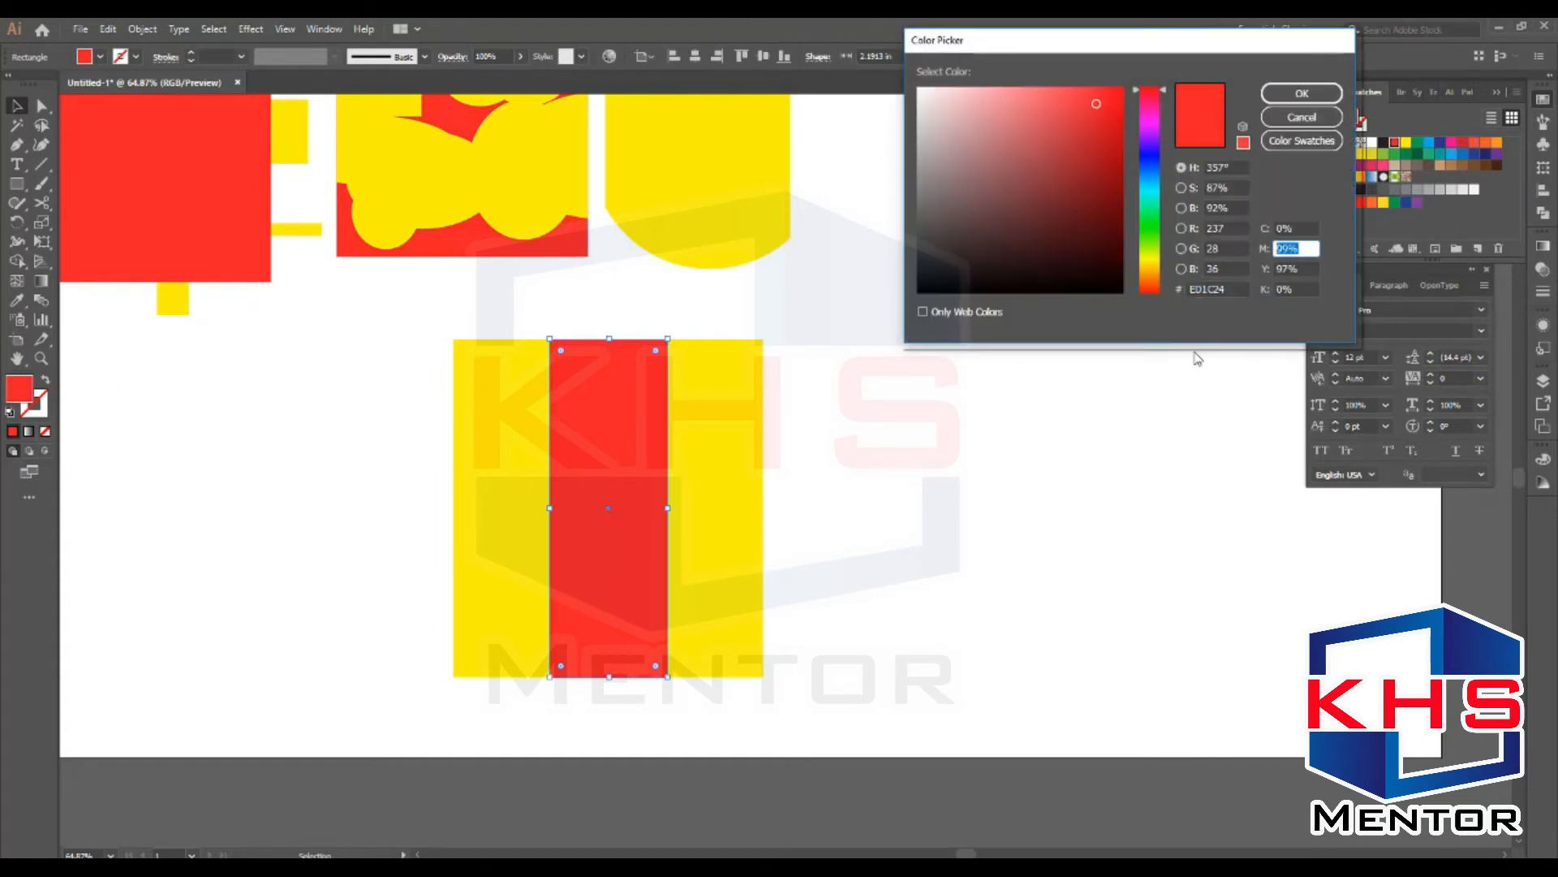
text(1)
key(Tab)
key(shift+Tab)
text(6.)
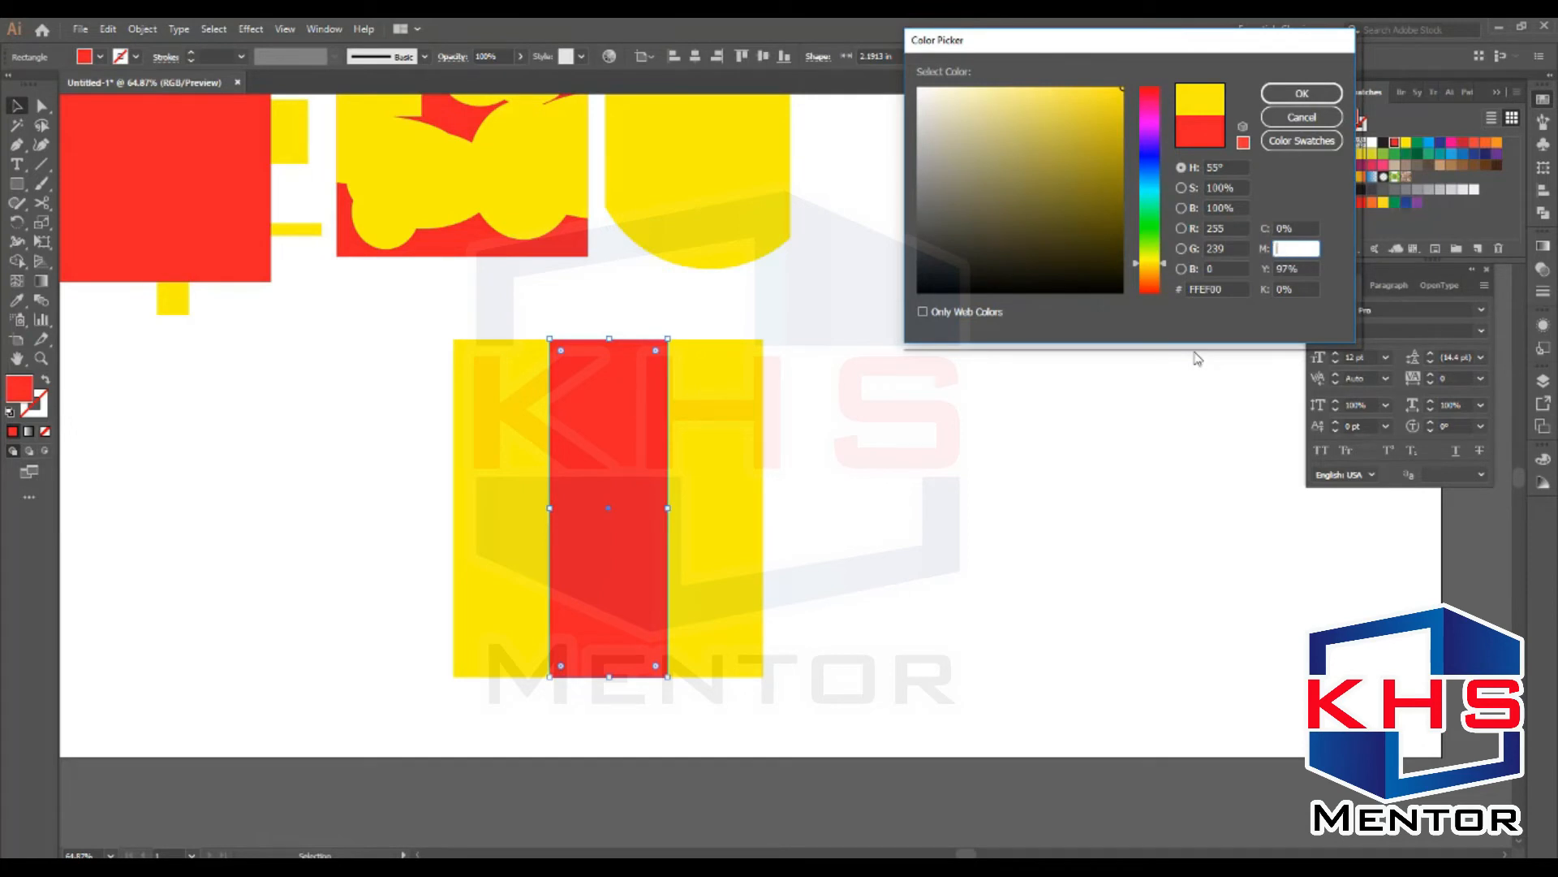
text(30)
key(Tab)
text(100)
key(Return)
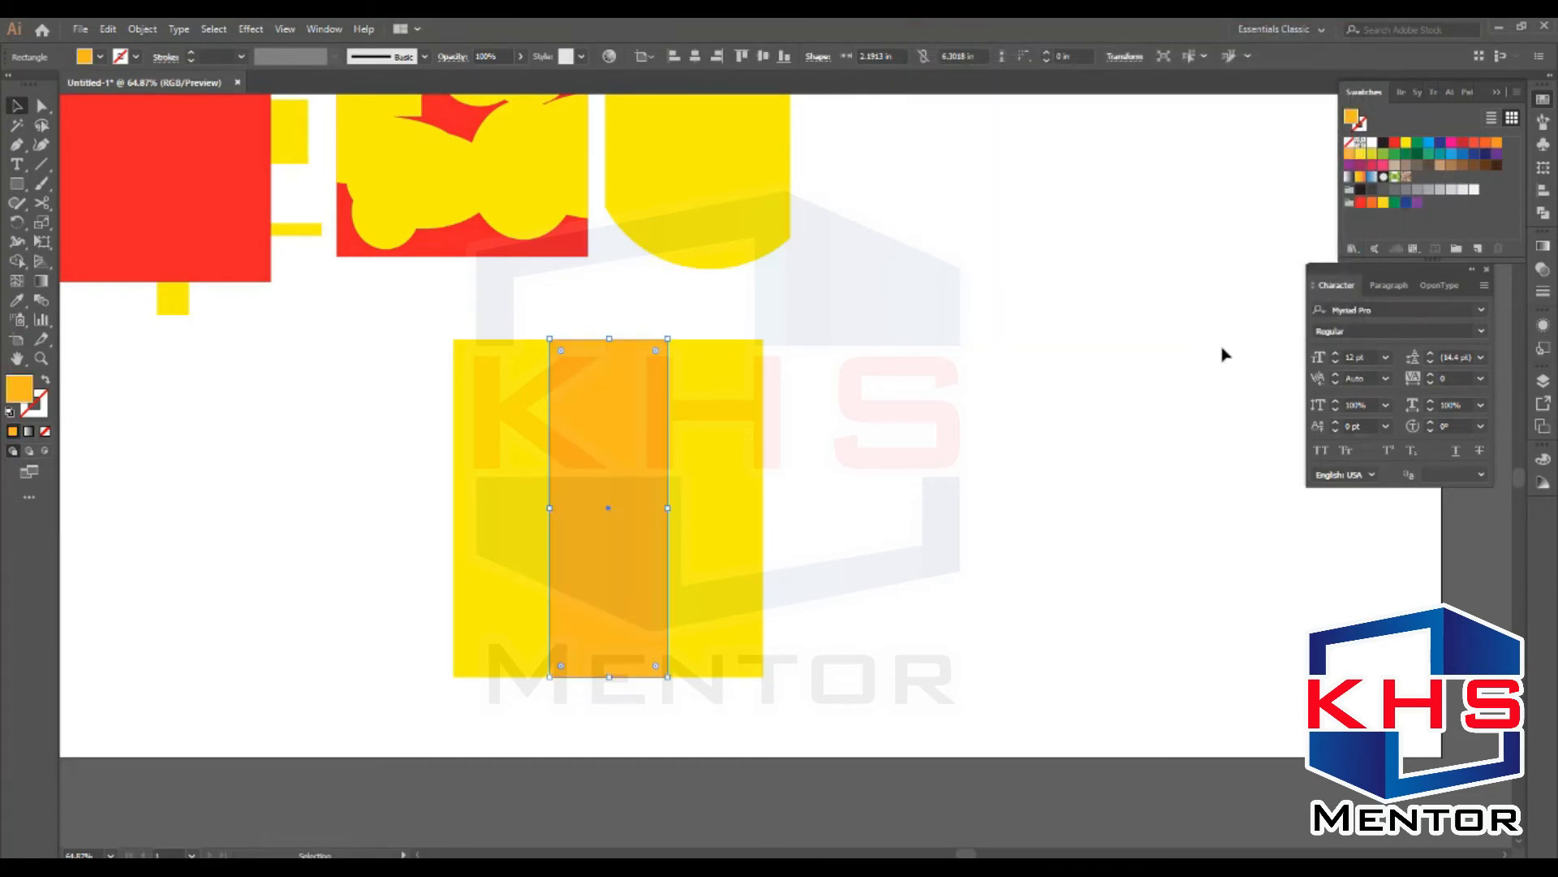
click(891, 497)
Step: Paste a copy of the orange stripe in place, try moving the copy sideways and undo that move
key(ctrl+space)
drag(483, 302, 841, 690)
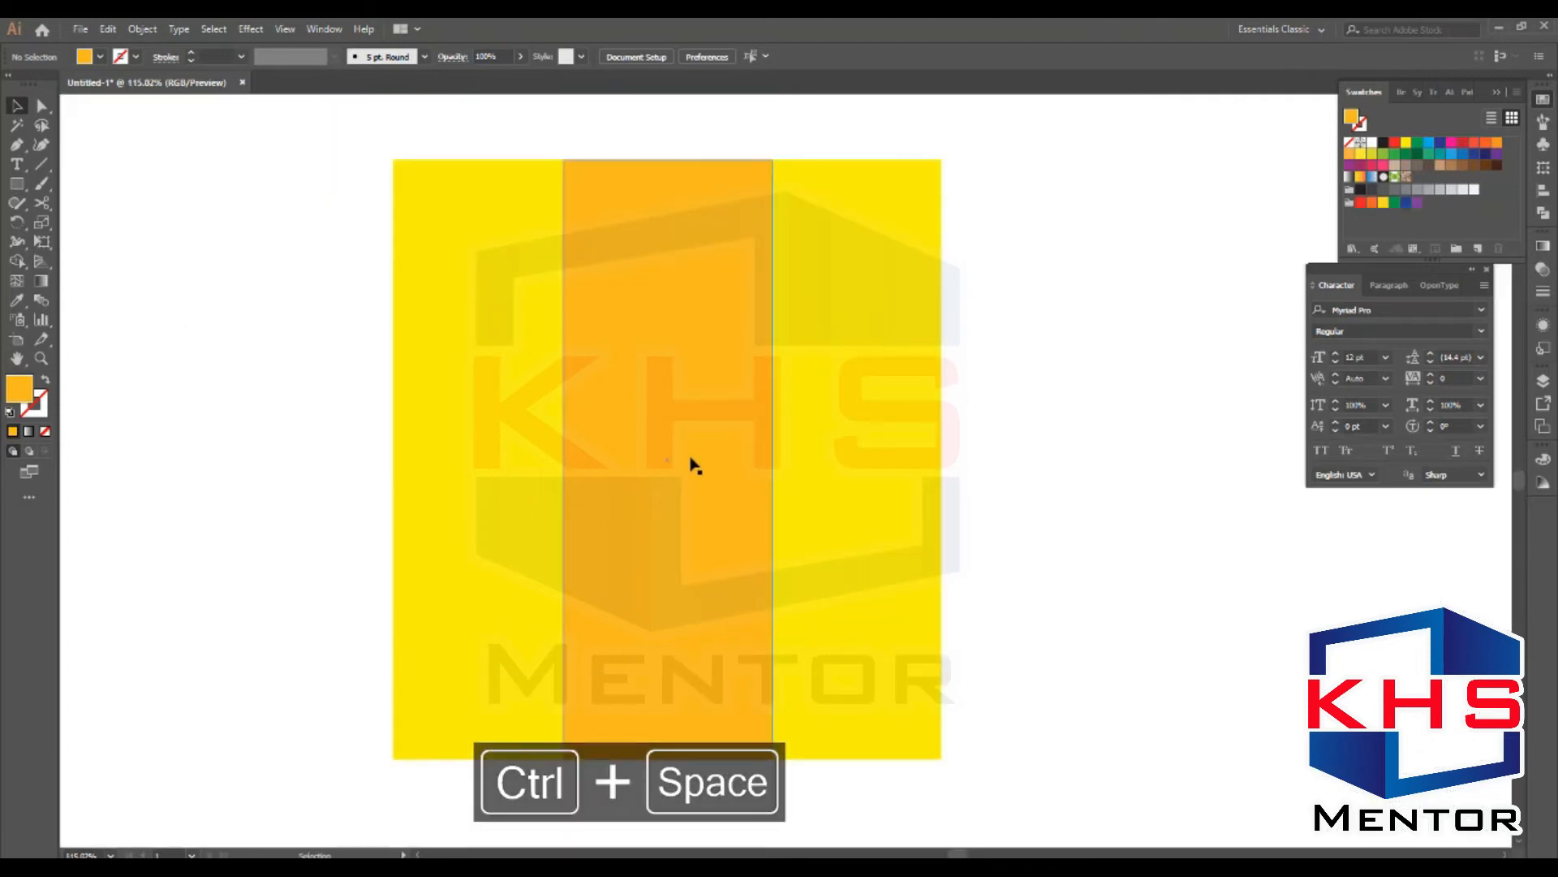
click(685, 407)
key(a)
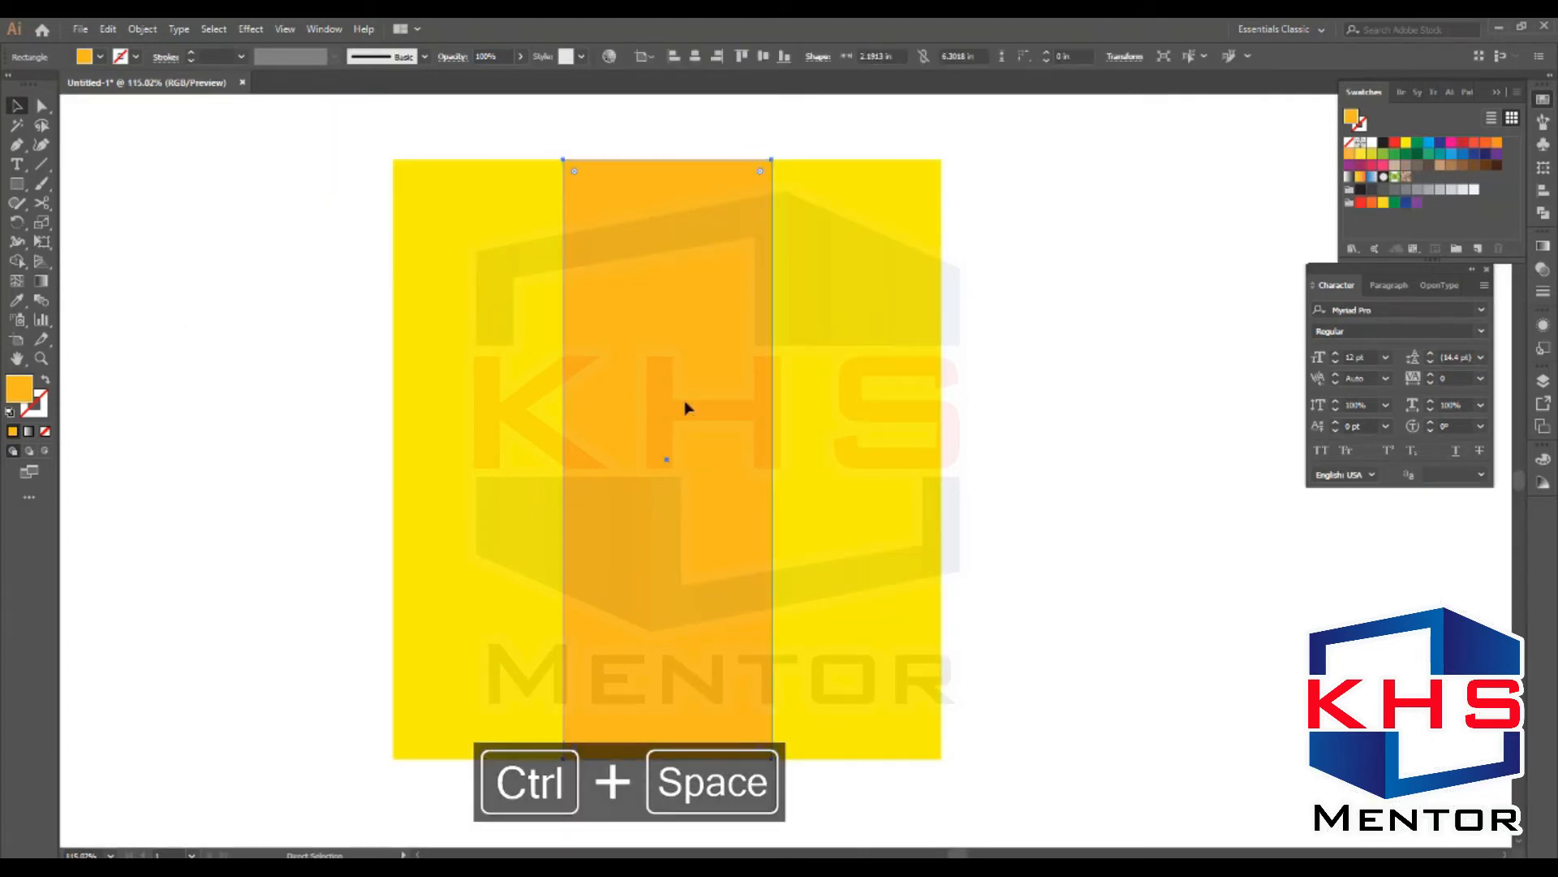
key(ctrl+c)
key(ctrl+shift+v)
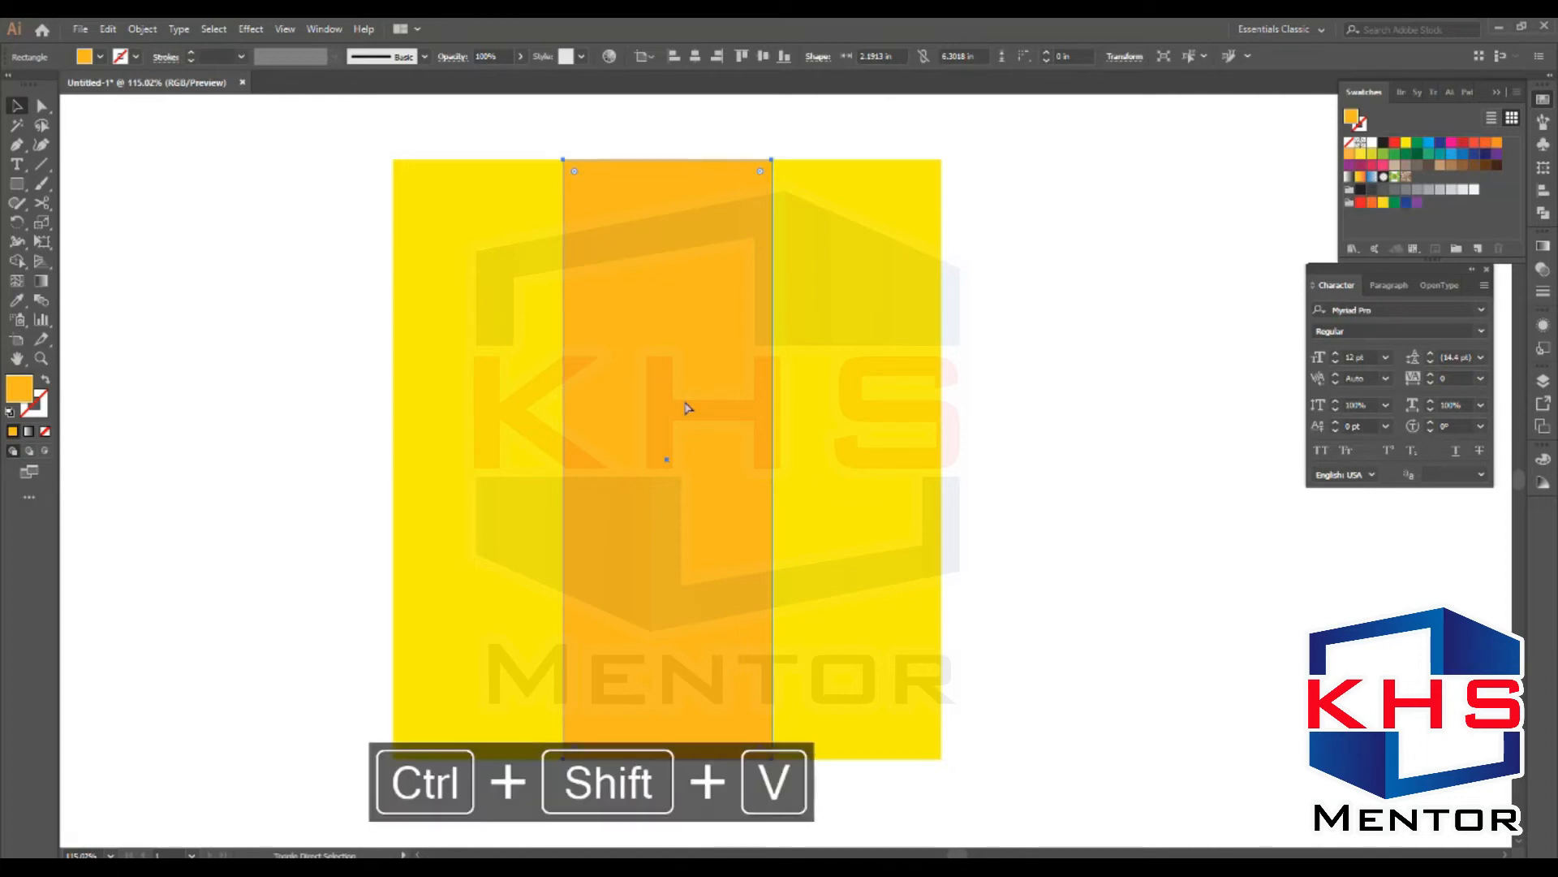
drag(738, 442, 890, 439)
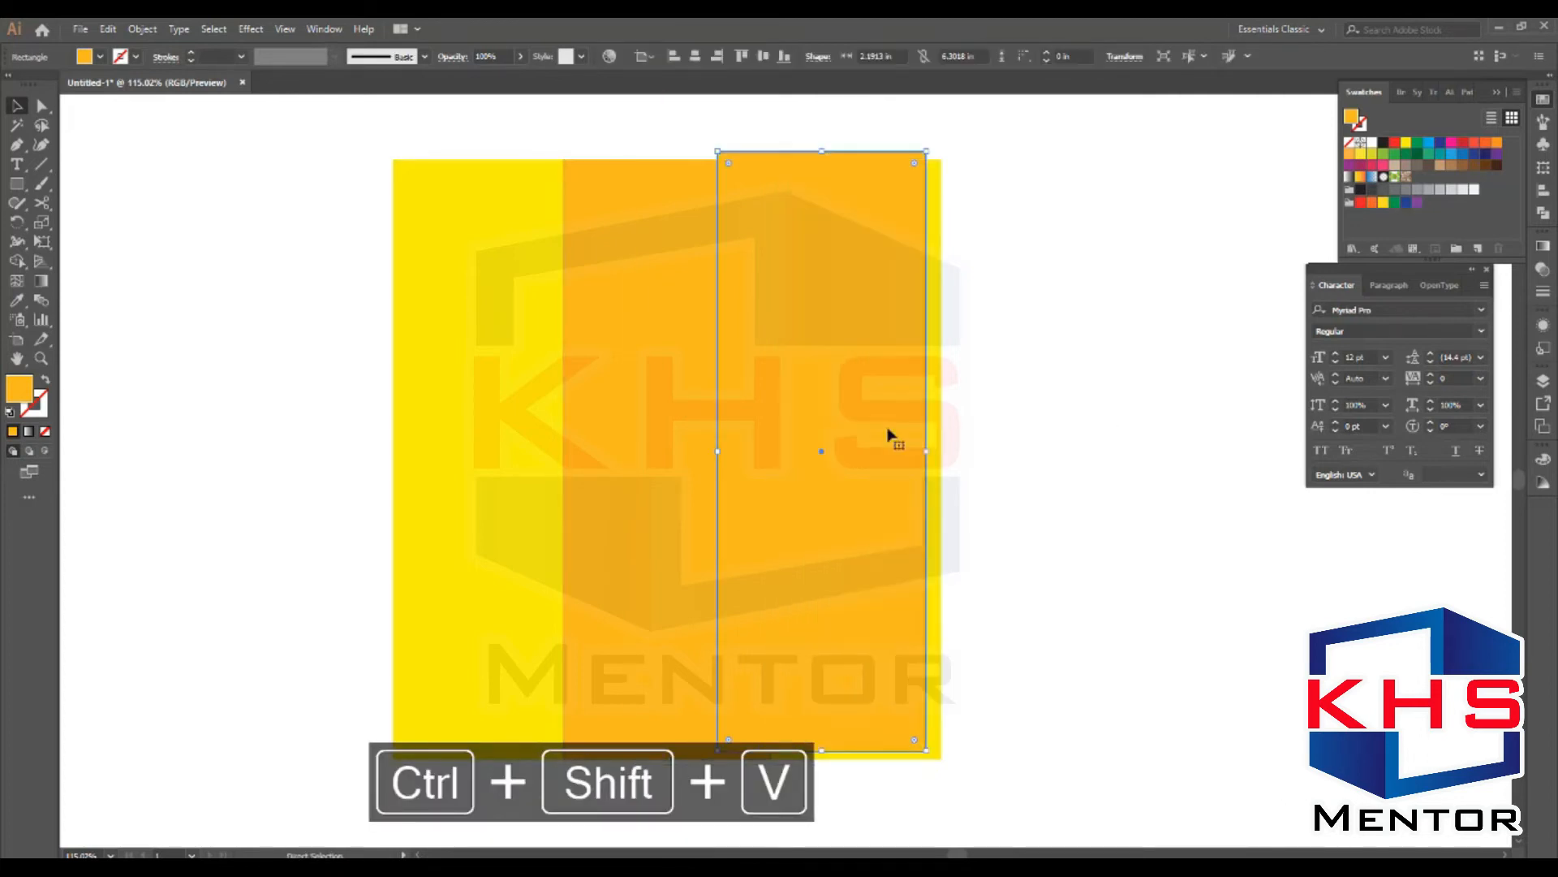
key(ctrl+z)
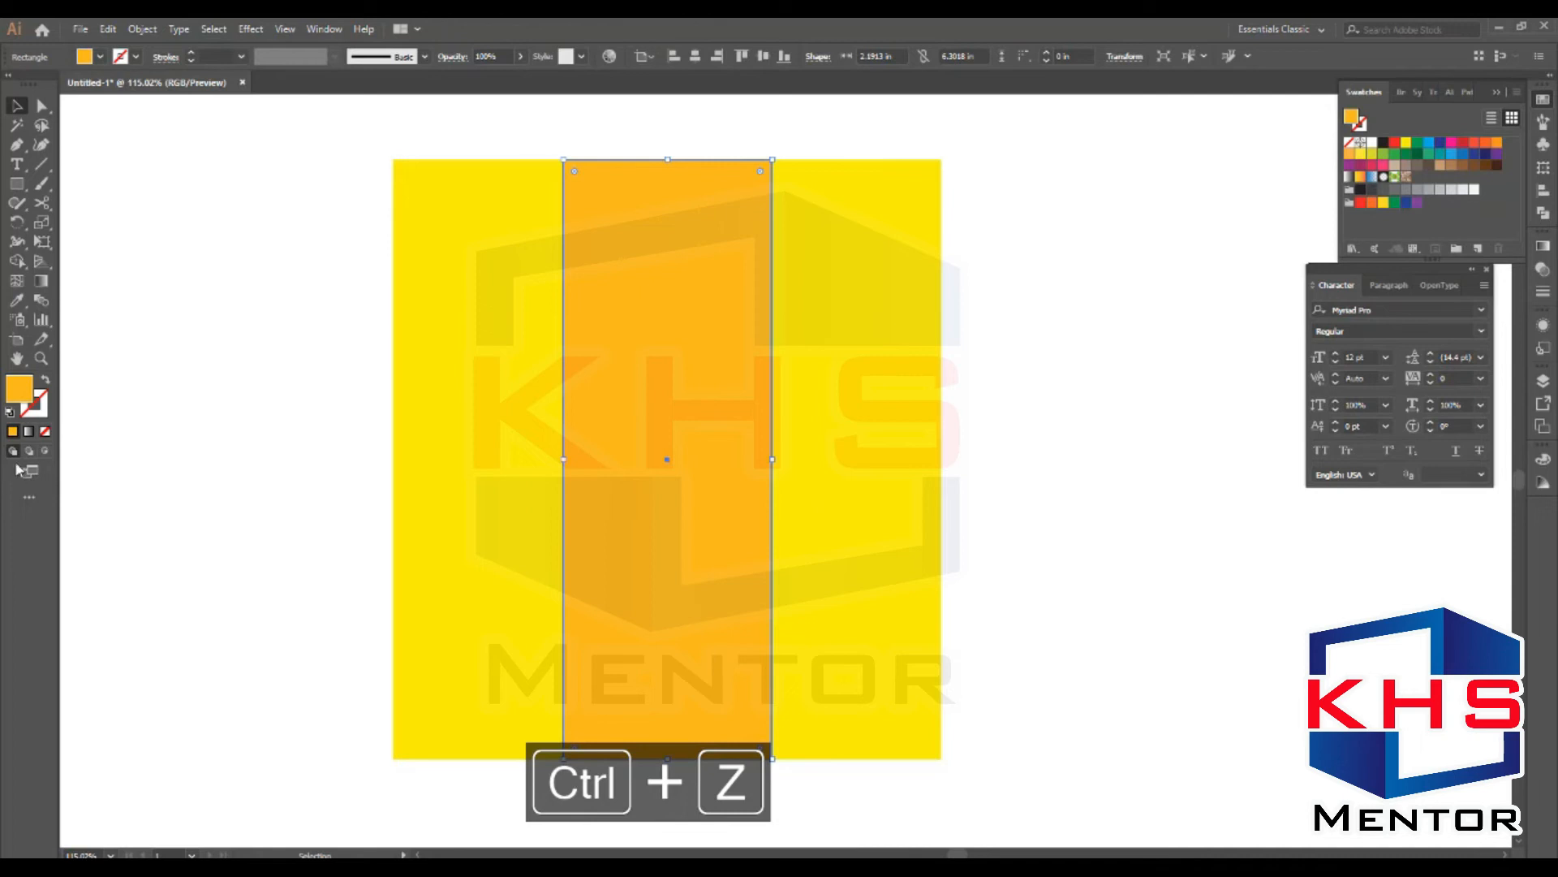
Step: Fill the copied centre stripe with a linear gradient running from white to black at an angle of -90.9°
click(28, 433)
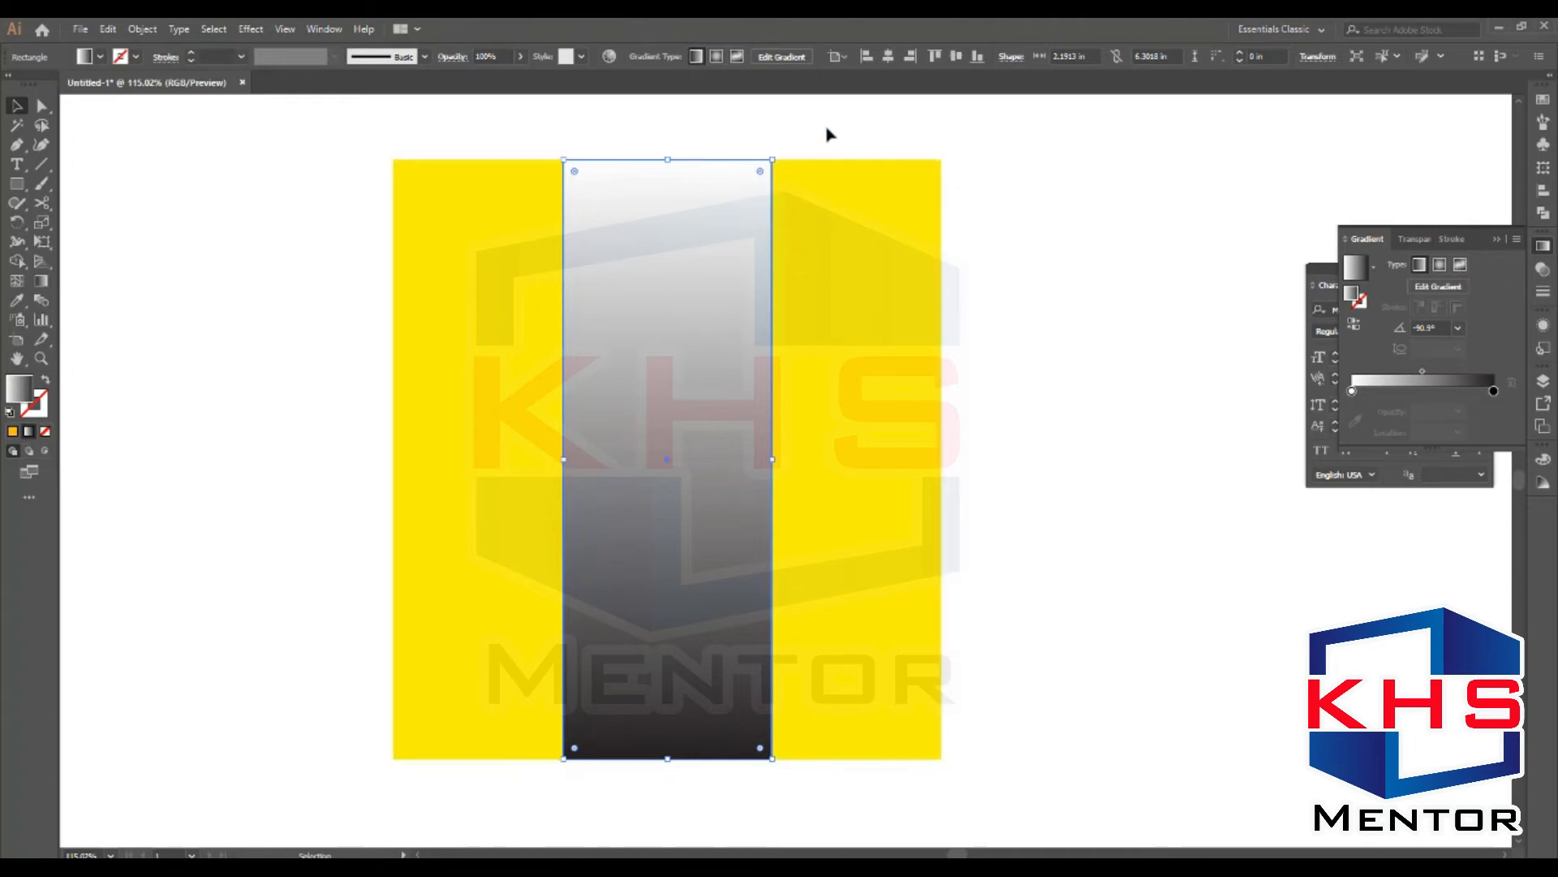
click(801, 139)
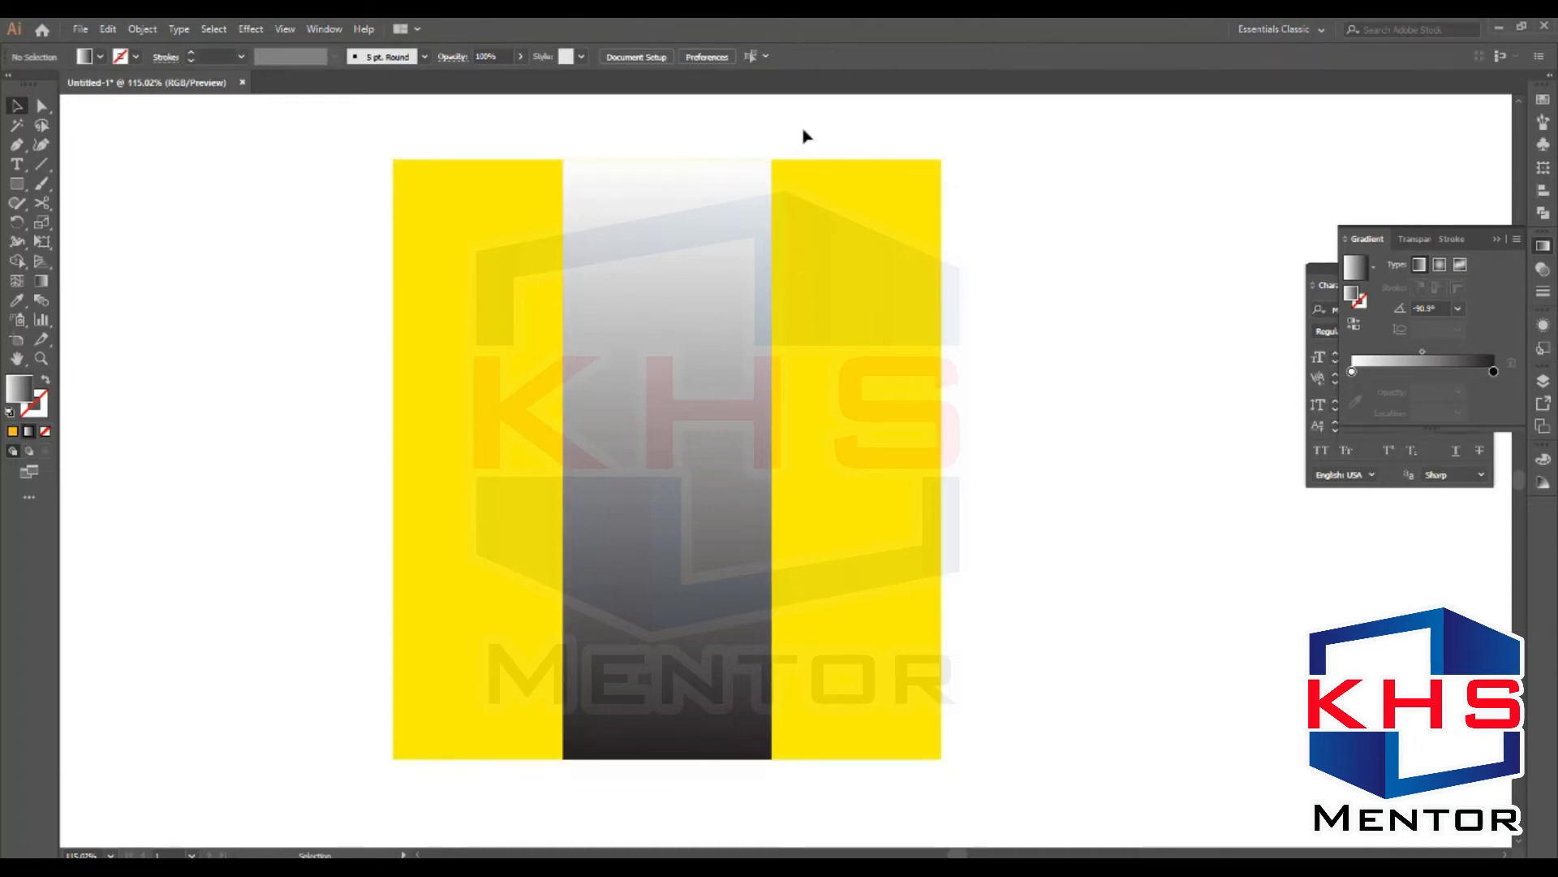
Step: Select the gradient stripe together with the orange stripe beneath it and make them into an opacity mask
click(699, 288)
drag(812, 119, 542, 318)
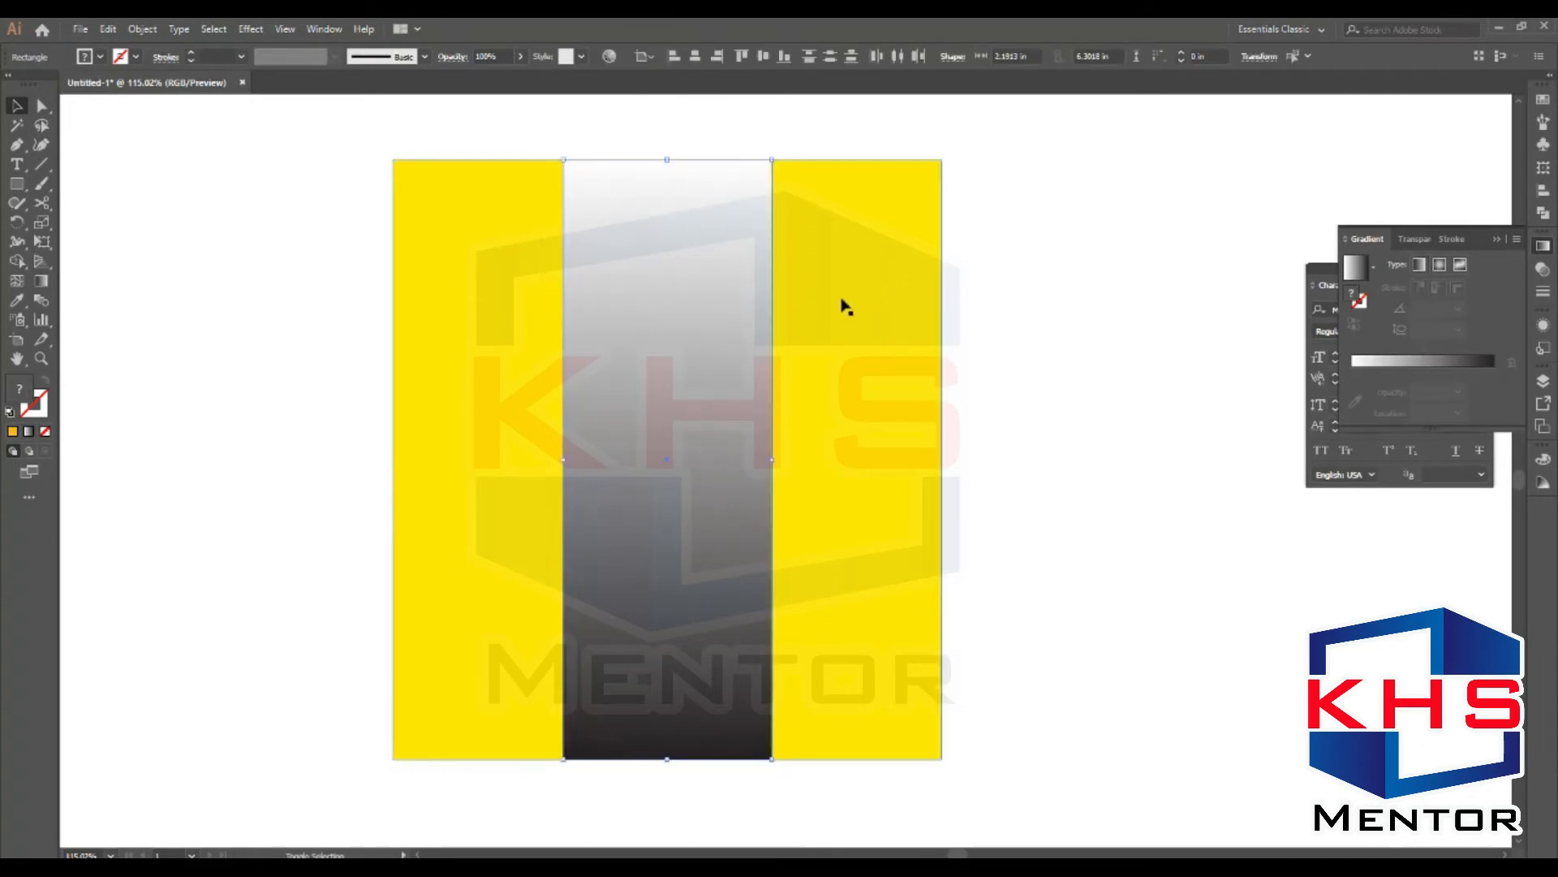
drag(661, 233, 1094, 291)
key(ctrl+z)
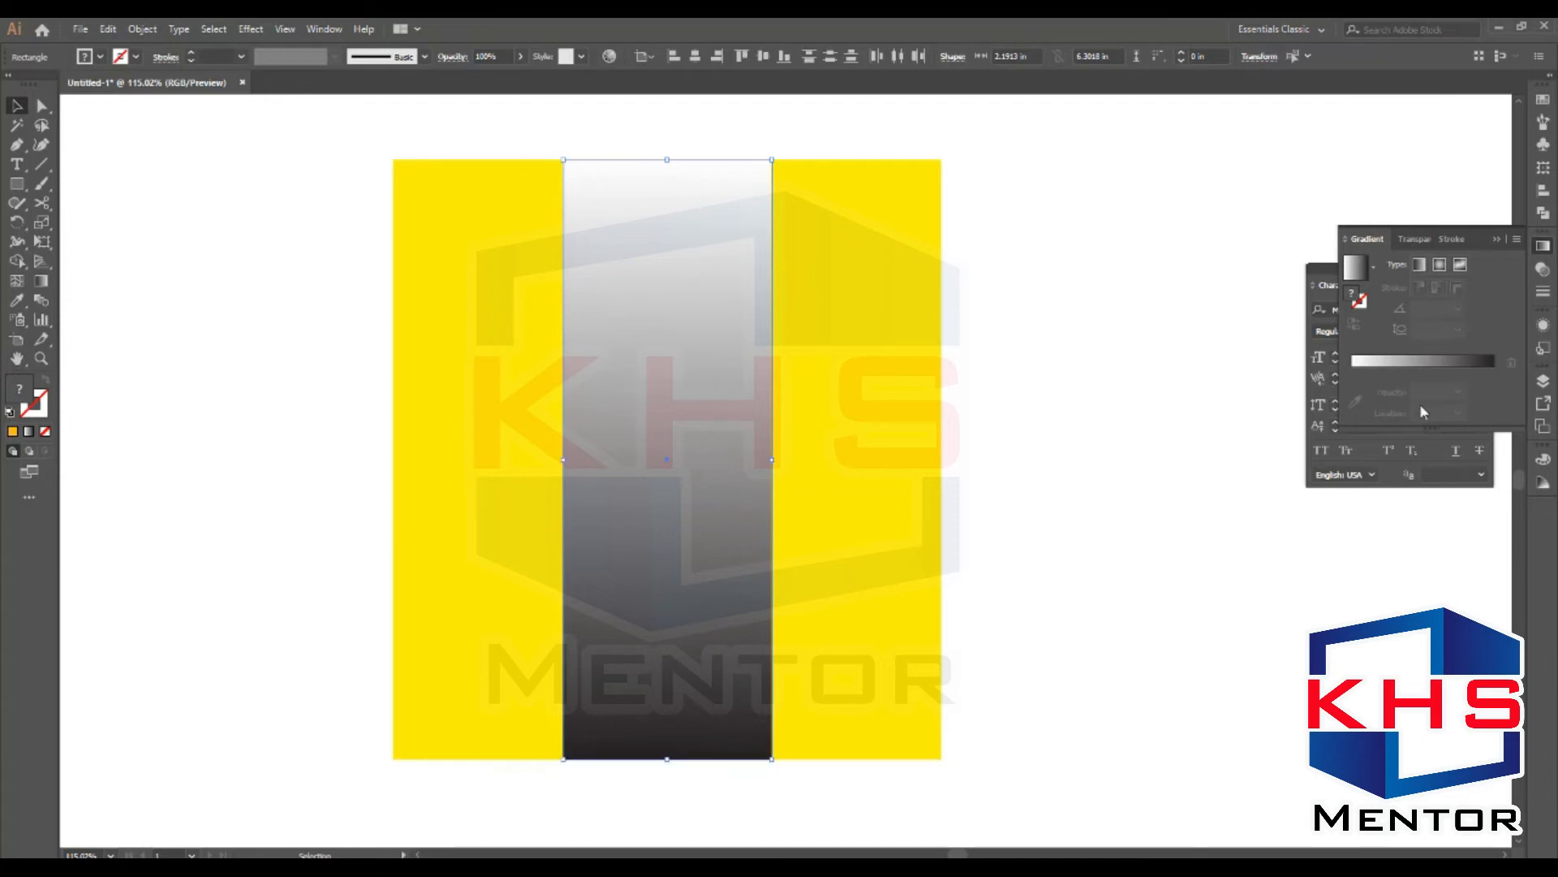
click(324, 29)
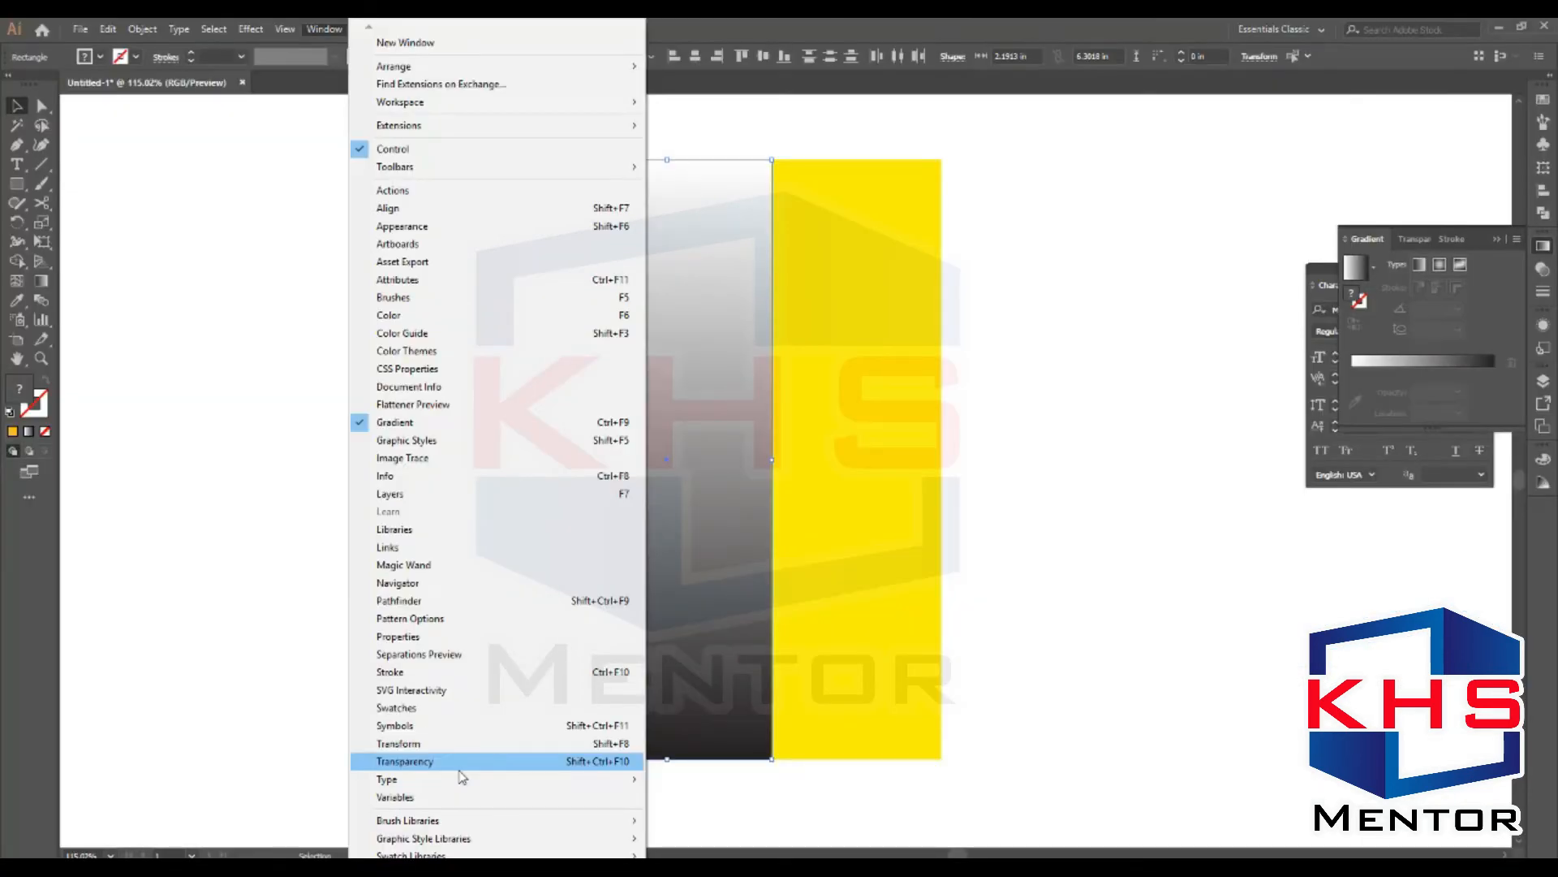
click(460, 768)
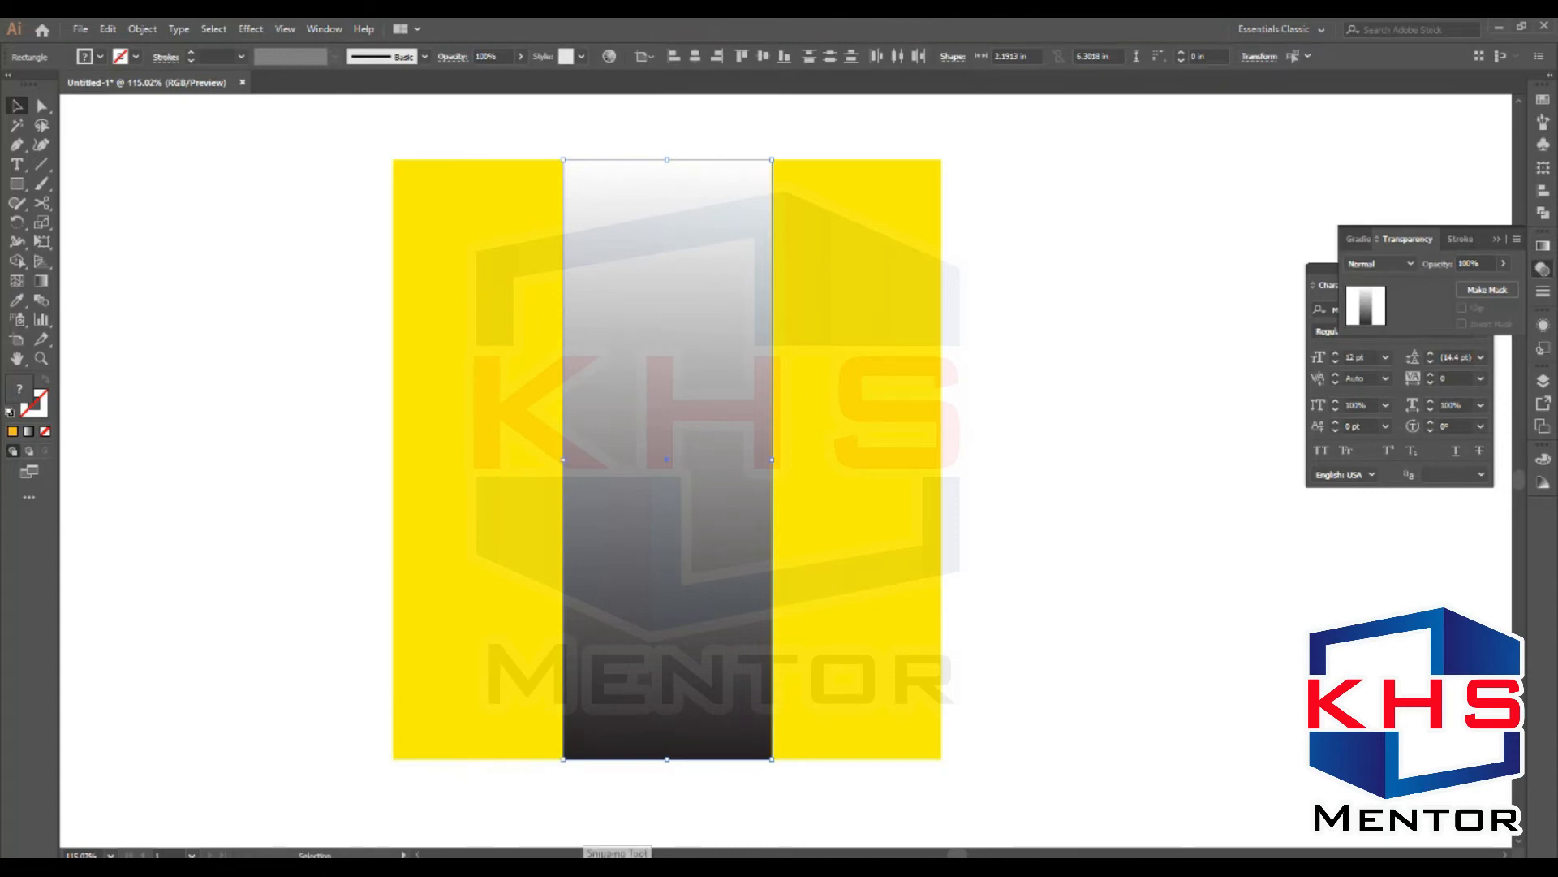
key(ctrl+shift+F10)
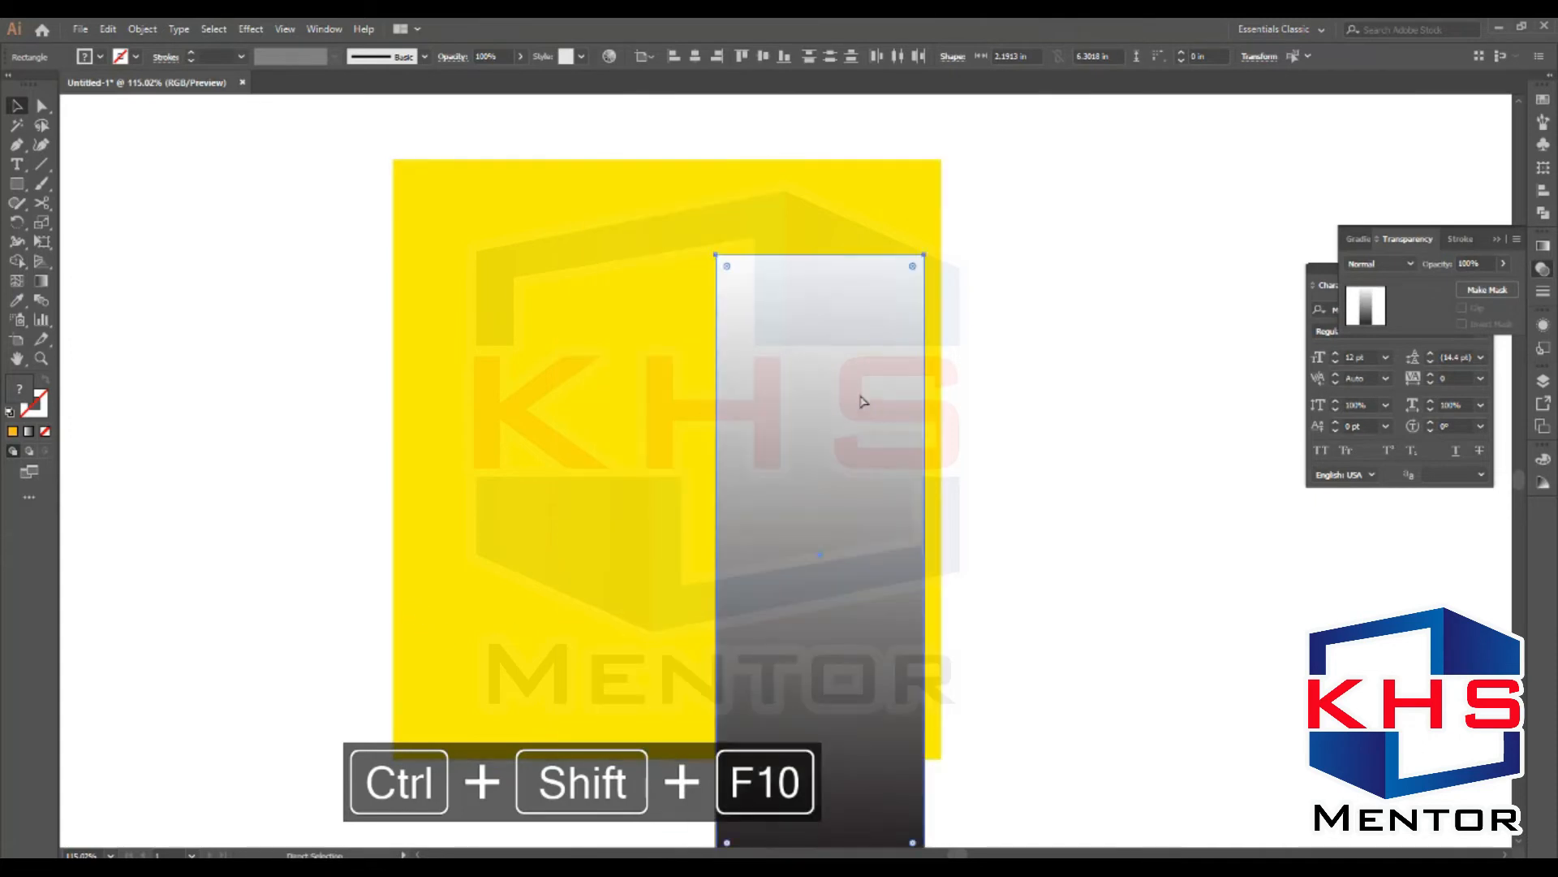
key(ctrl+z)
key(v)
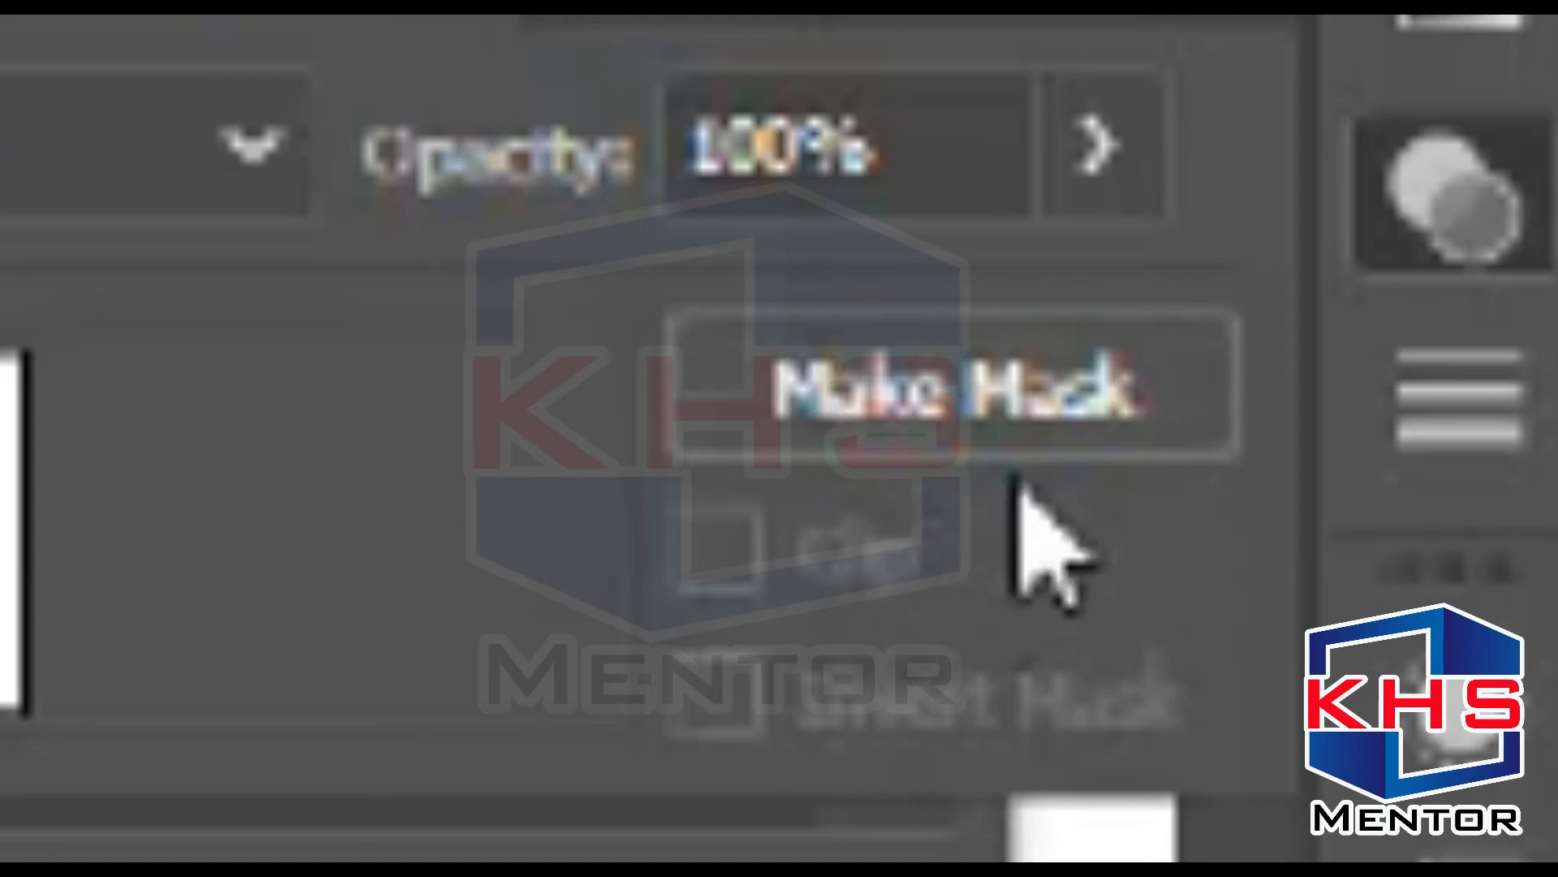
click(1008, 393)
click(1061, 340)
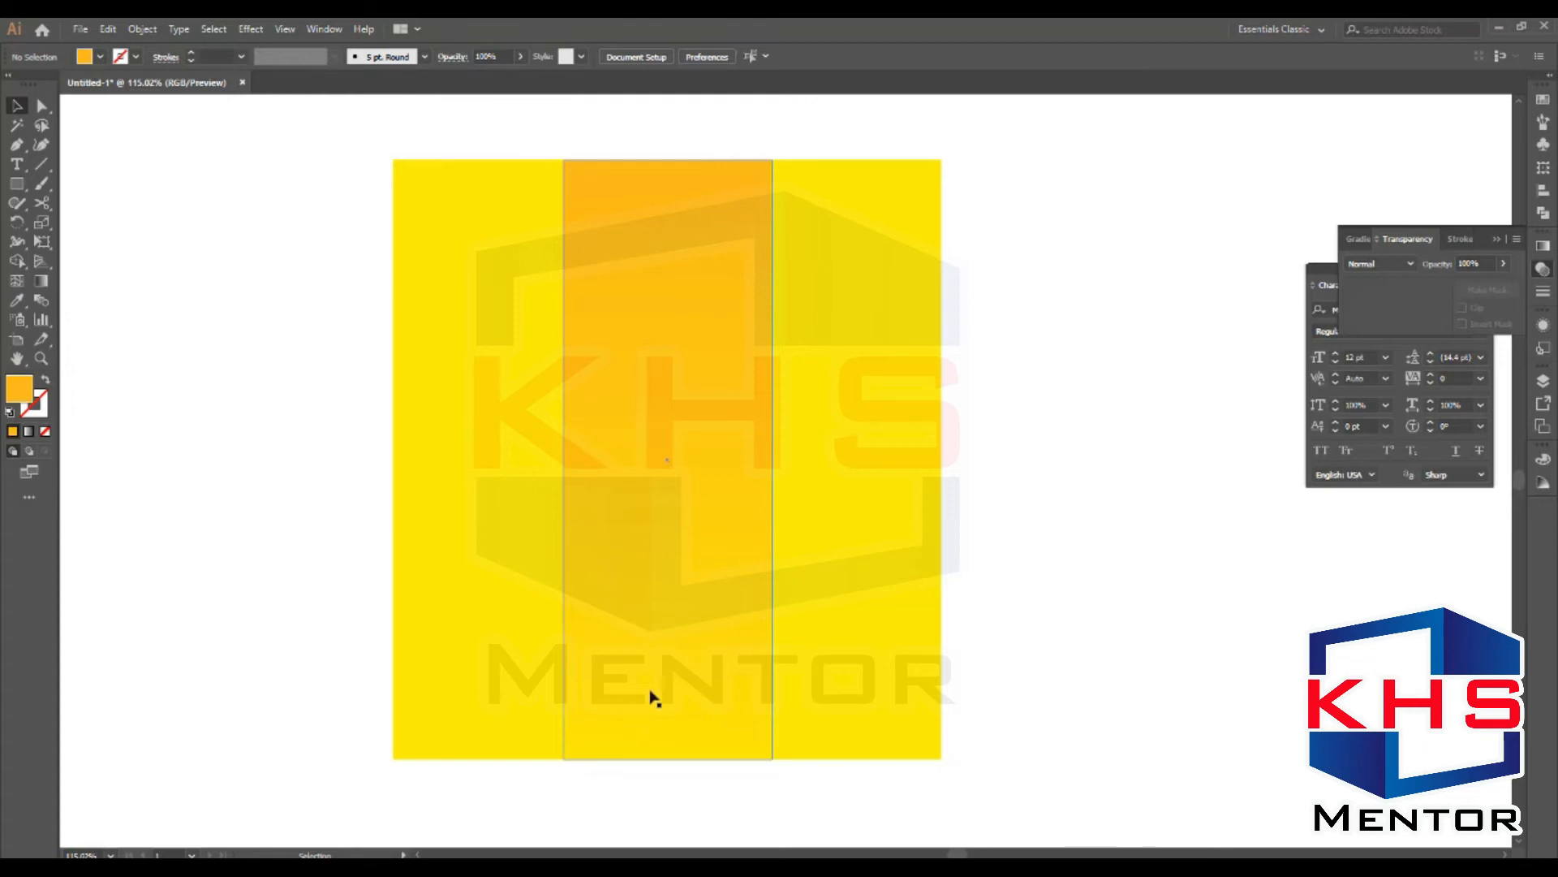
Step: Copy the Clipping Mask label to above the striped rectangle and change its text to "Oppacity Mask"
key(space)
drag(677, 312, 633, 303)
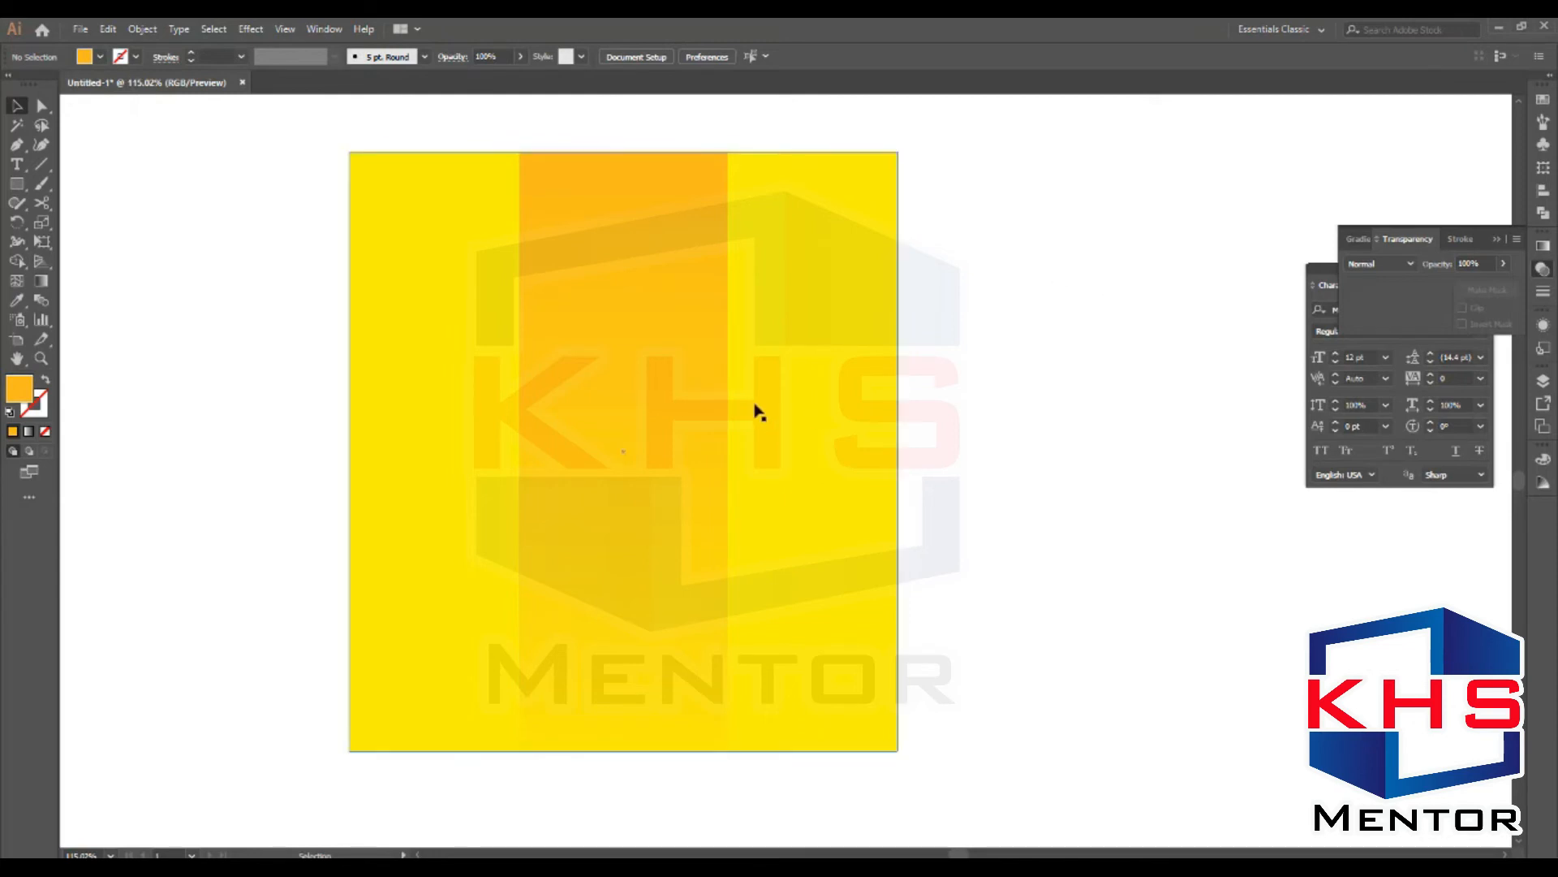
key(space)
drag(706, 414, 883, 571)
drag(773, 344, 751, 261)
drag(848, 106, 630, 672)
double_click(630, 672)
key(ctrl+a)
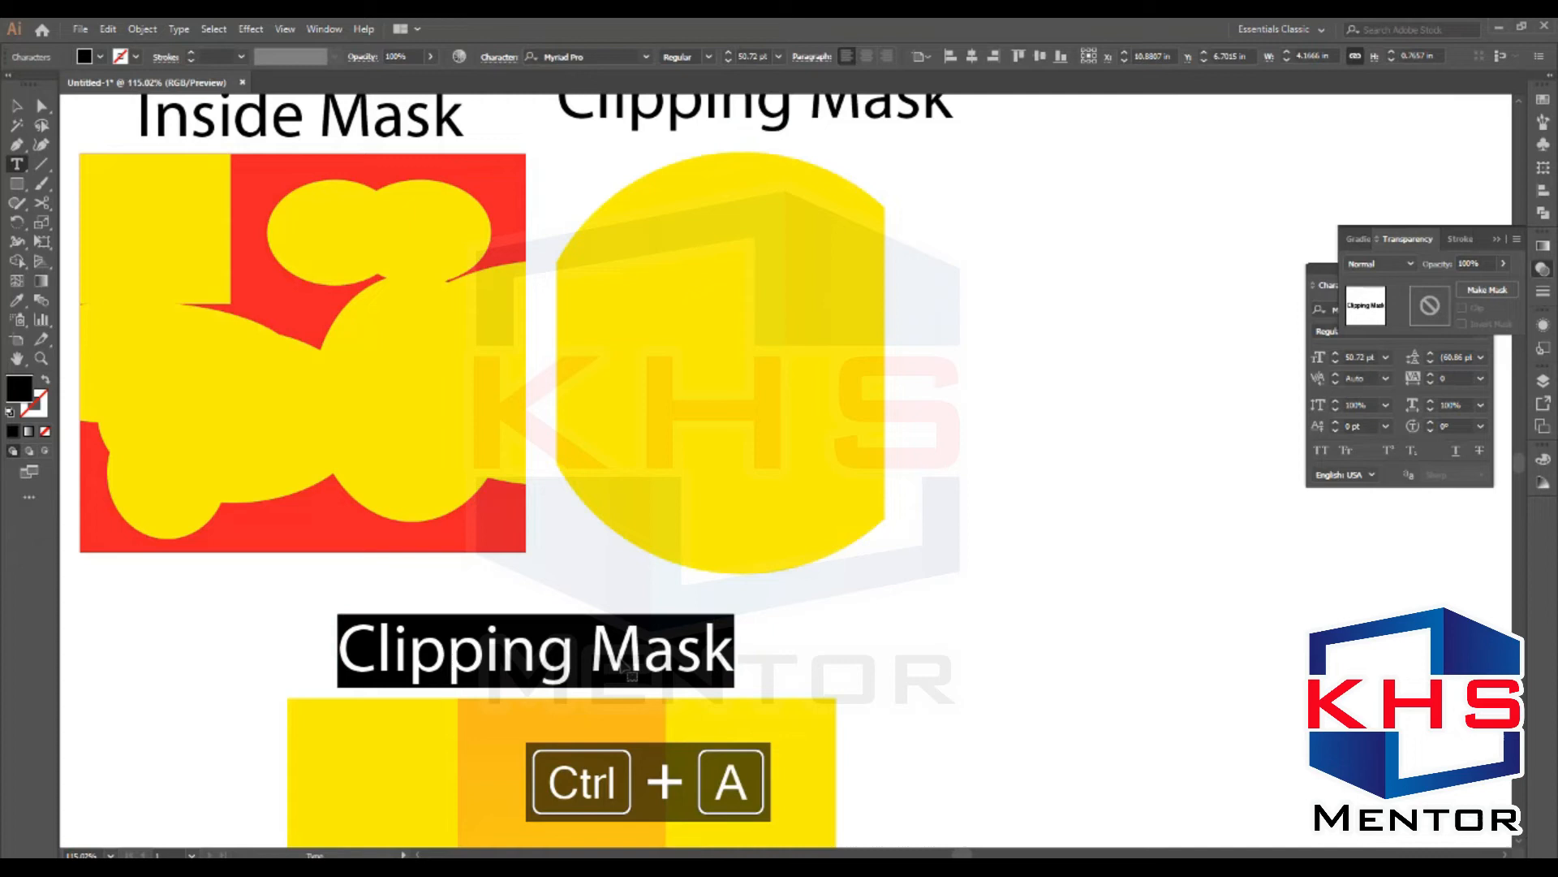
text(Oppa)
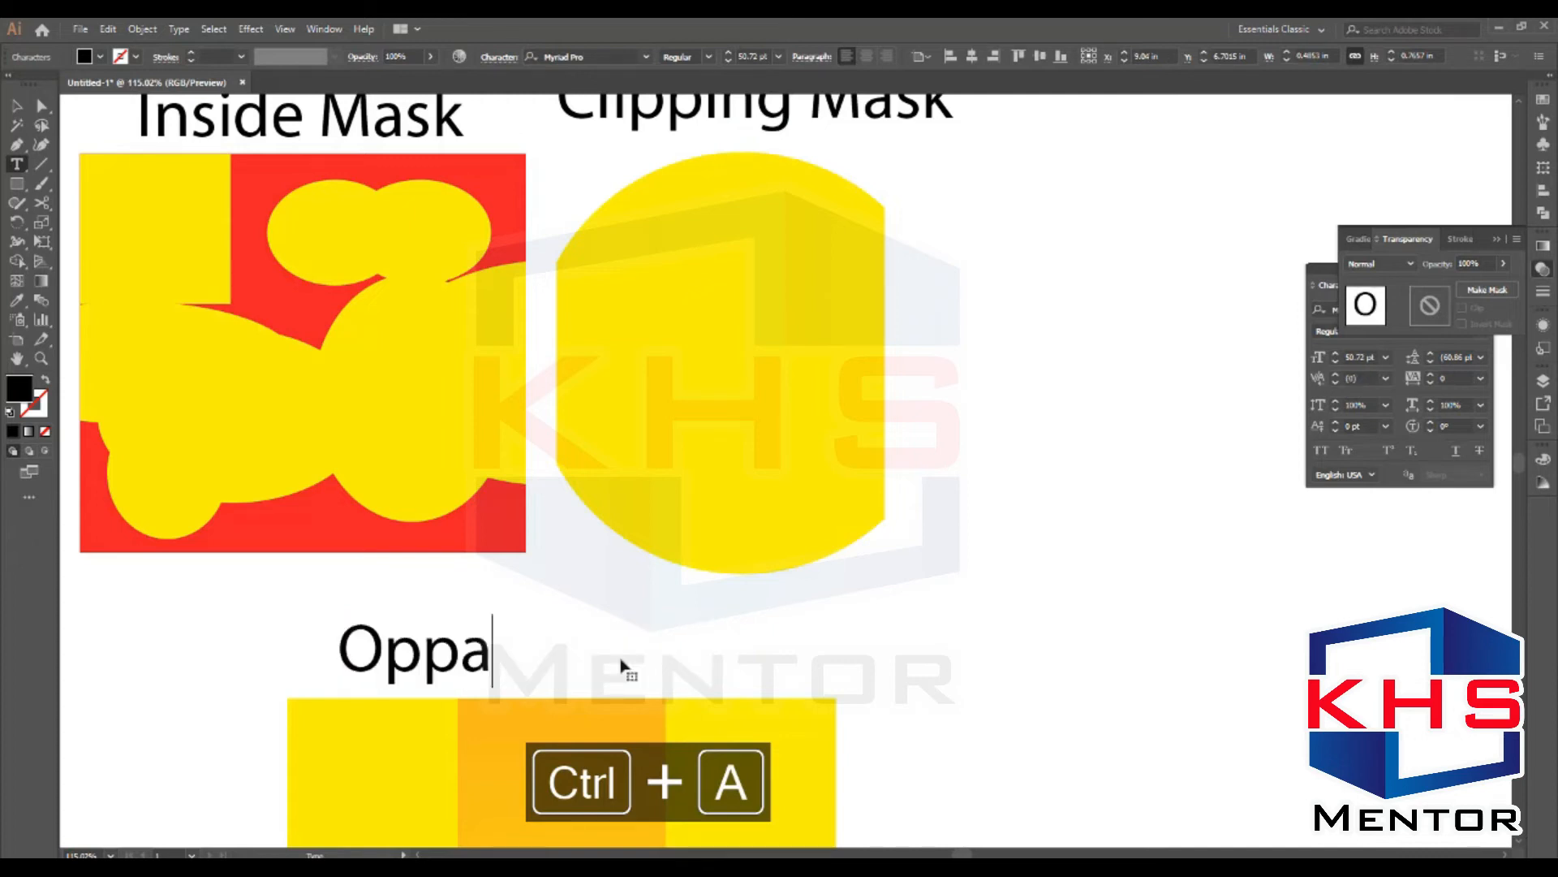
text(city Mask)
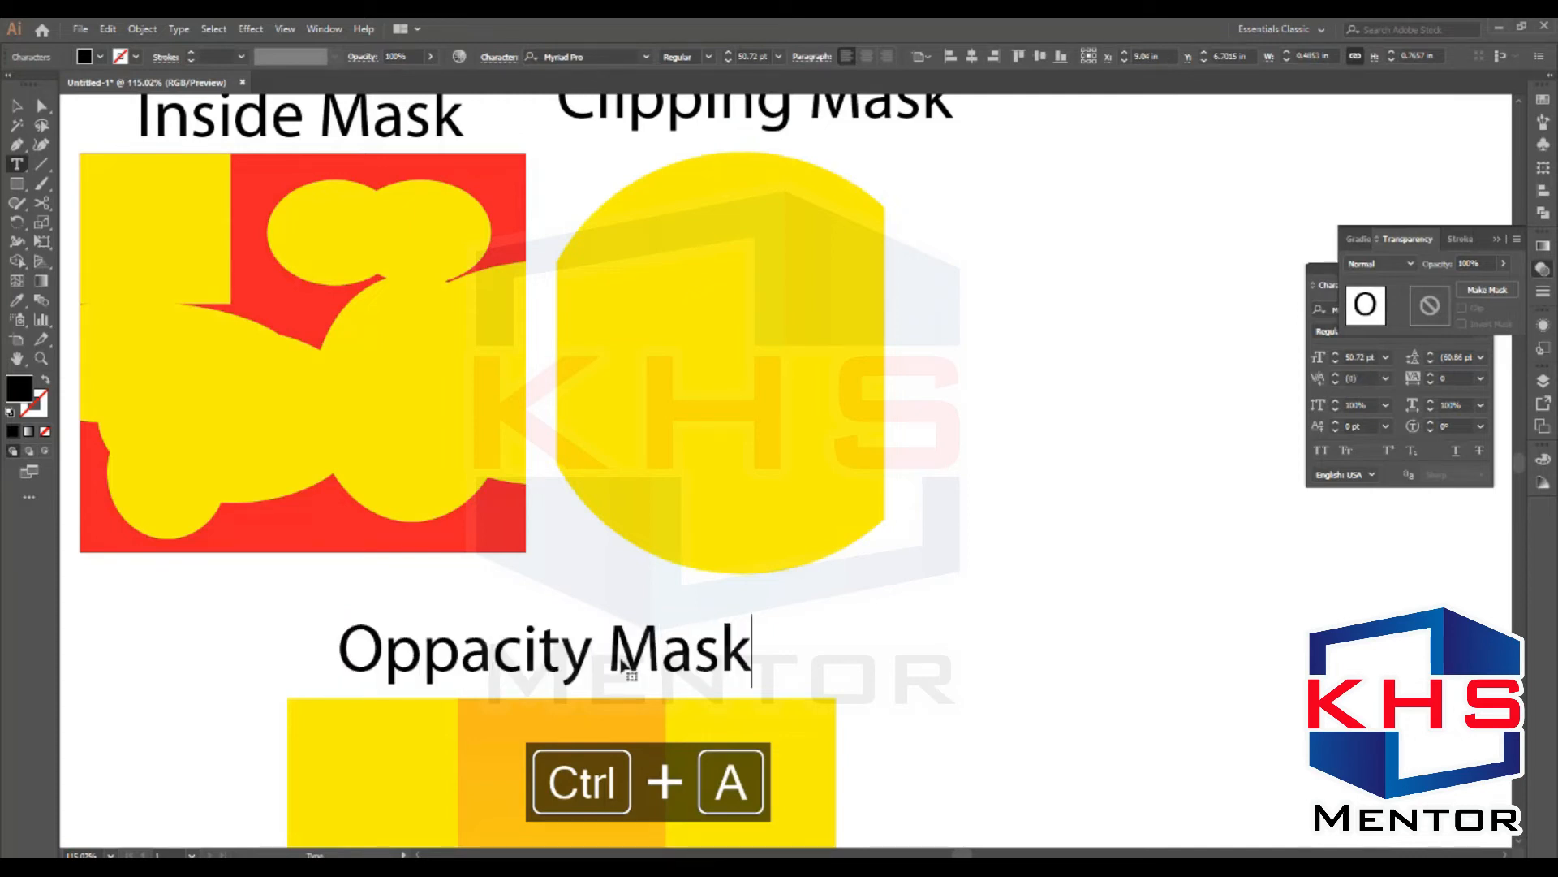
Step: Move the striped rectangle and its Oppacity Mask label beneath the Behind Mask example and group them
key(ctrl+minus)
key(ctrl+minus)
key(ctrl+minus)
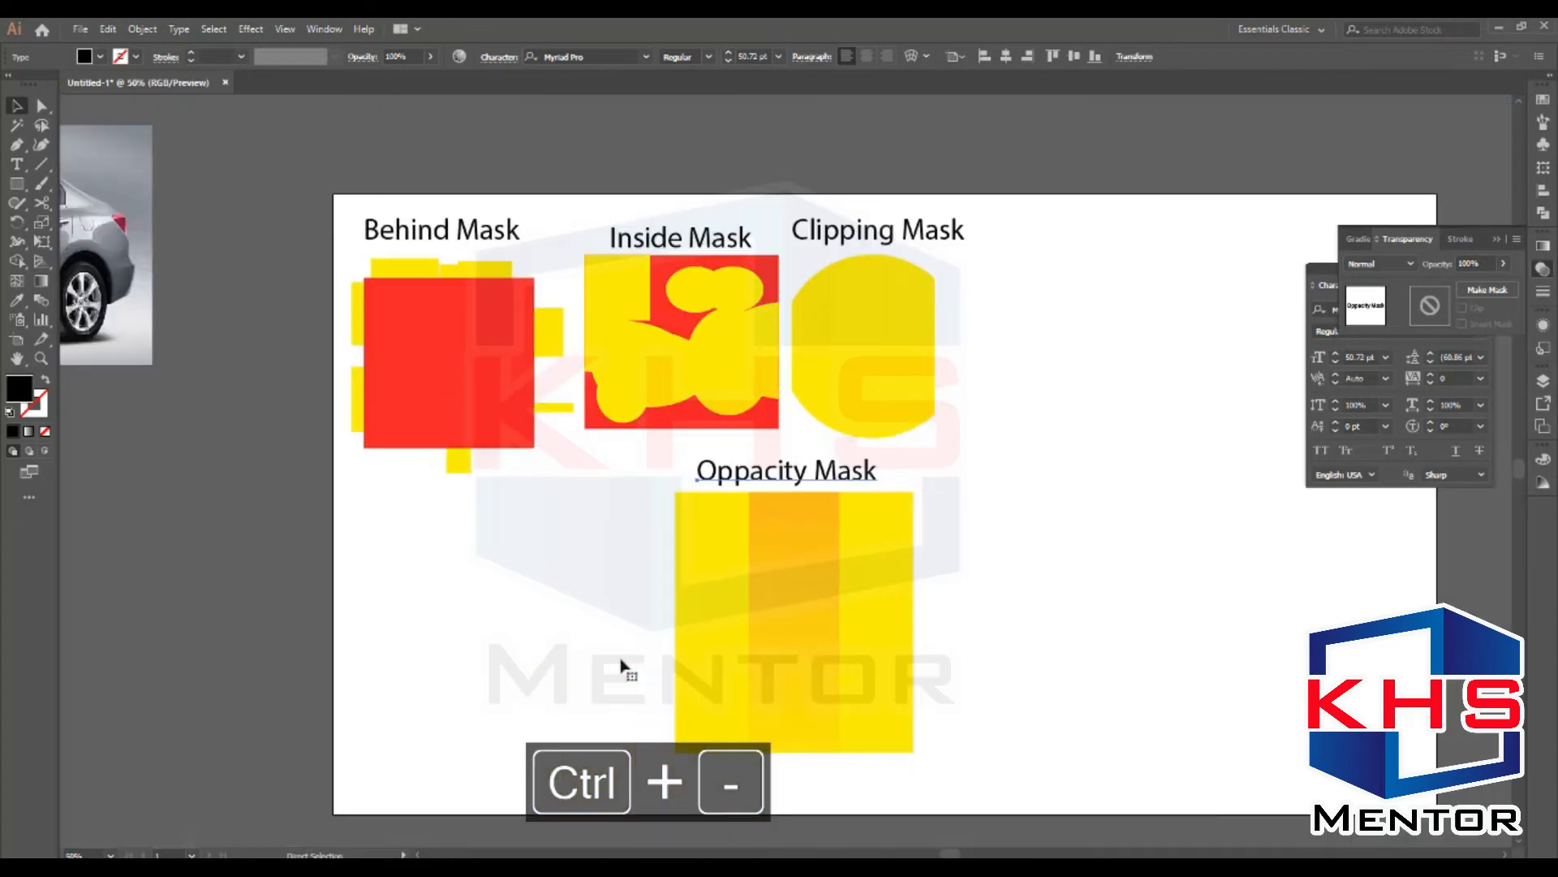
drag(977, 453, 666, 552)
drag(876, 523, 554, 560)
key(ctrl+g)
click(786, 563)
key(ctrl+space)
drag(425, 348, 1250, 810)
key(m)
drag(566, 336, 1122, 651)
key(ctrl+z)
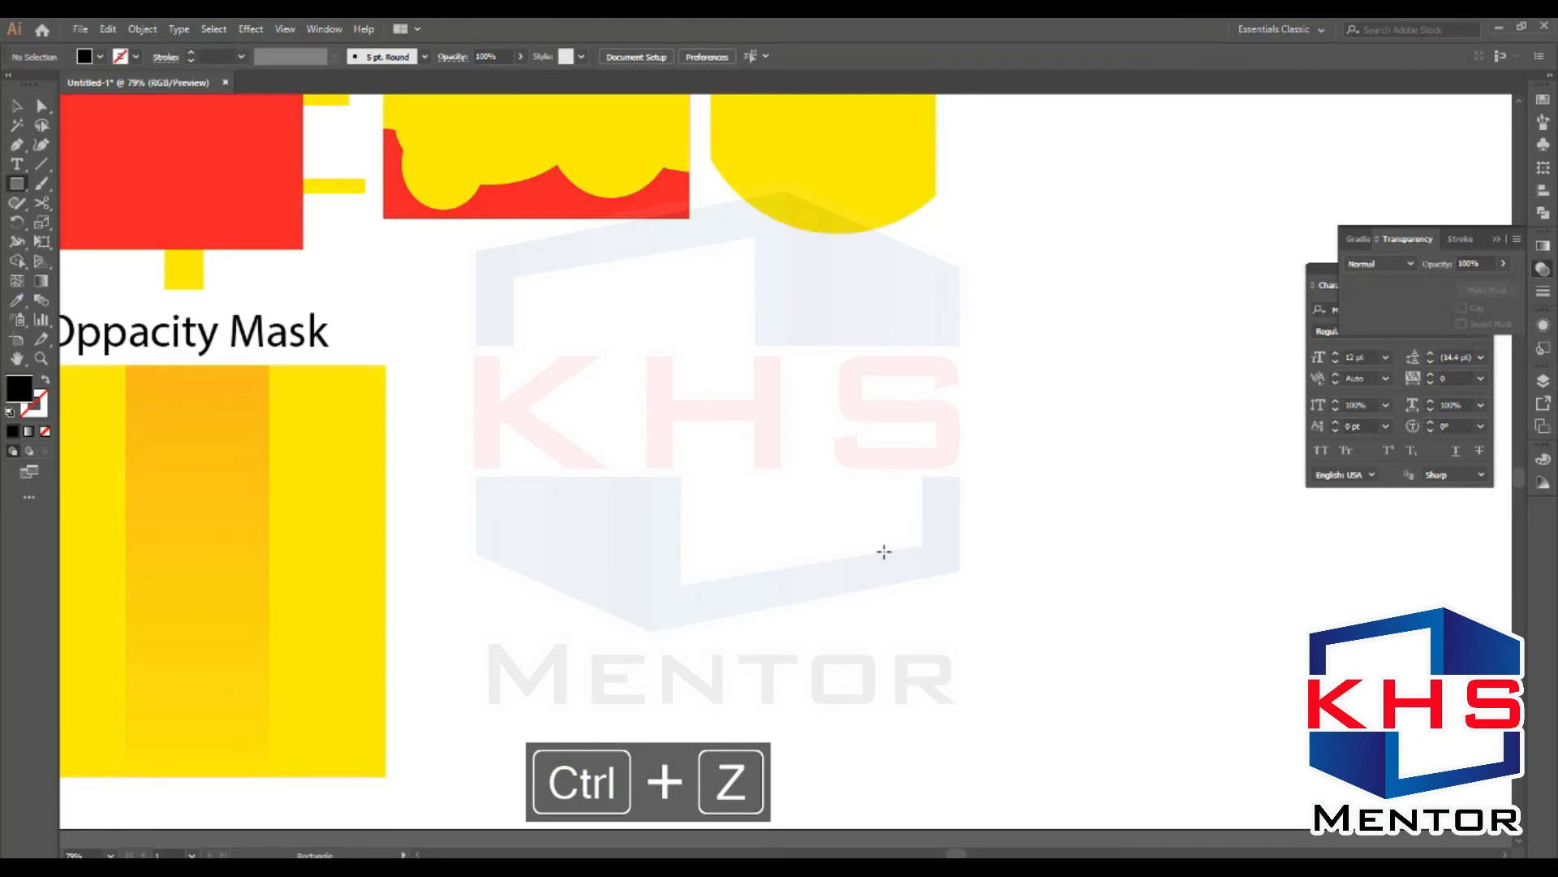
Step: Draw an ellipse about 8.96 in wide and 5.70 in high and move it to the empty canvas below the artboard
key(F7)
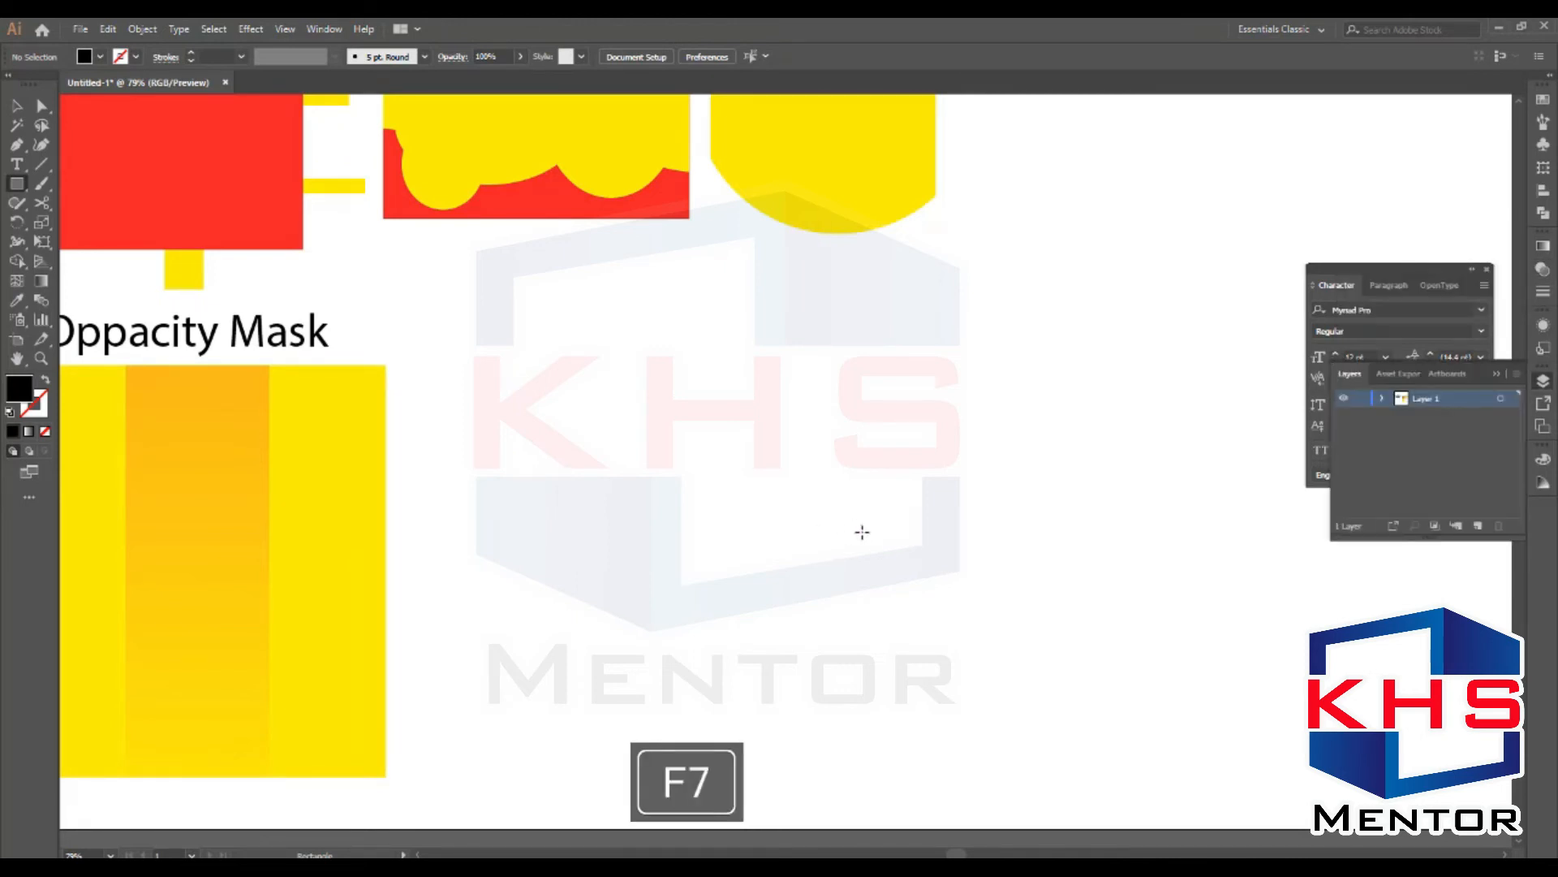
drag(535, 378, 1100, 743)
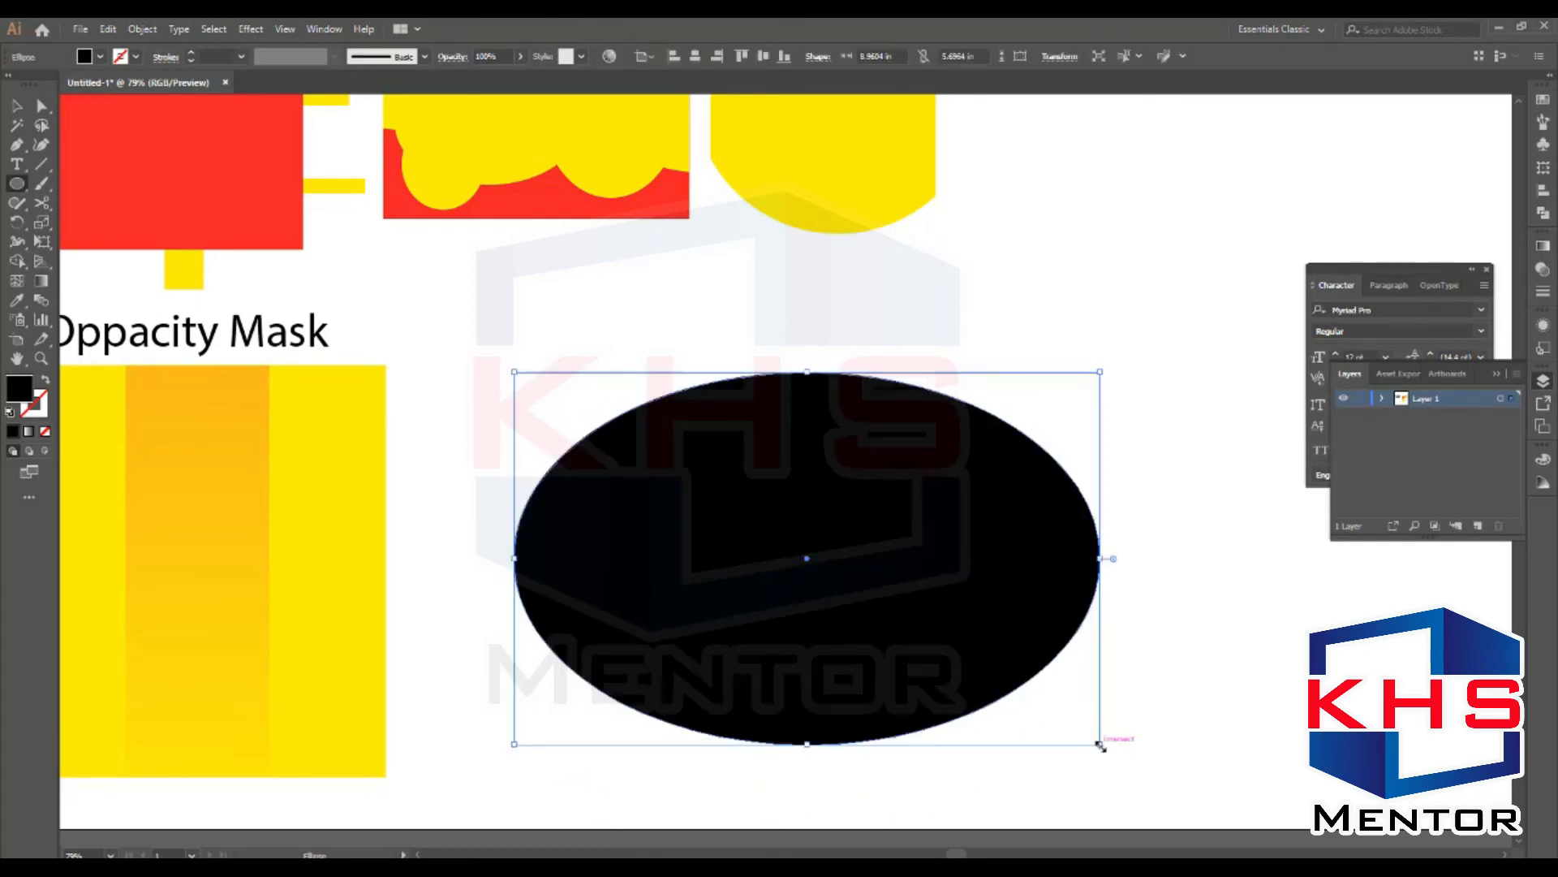
drag(858, 614, 836, 787)
key(v)
scroll(779, 491, down, 3)
drag(777, 492, 777, 543)
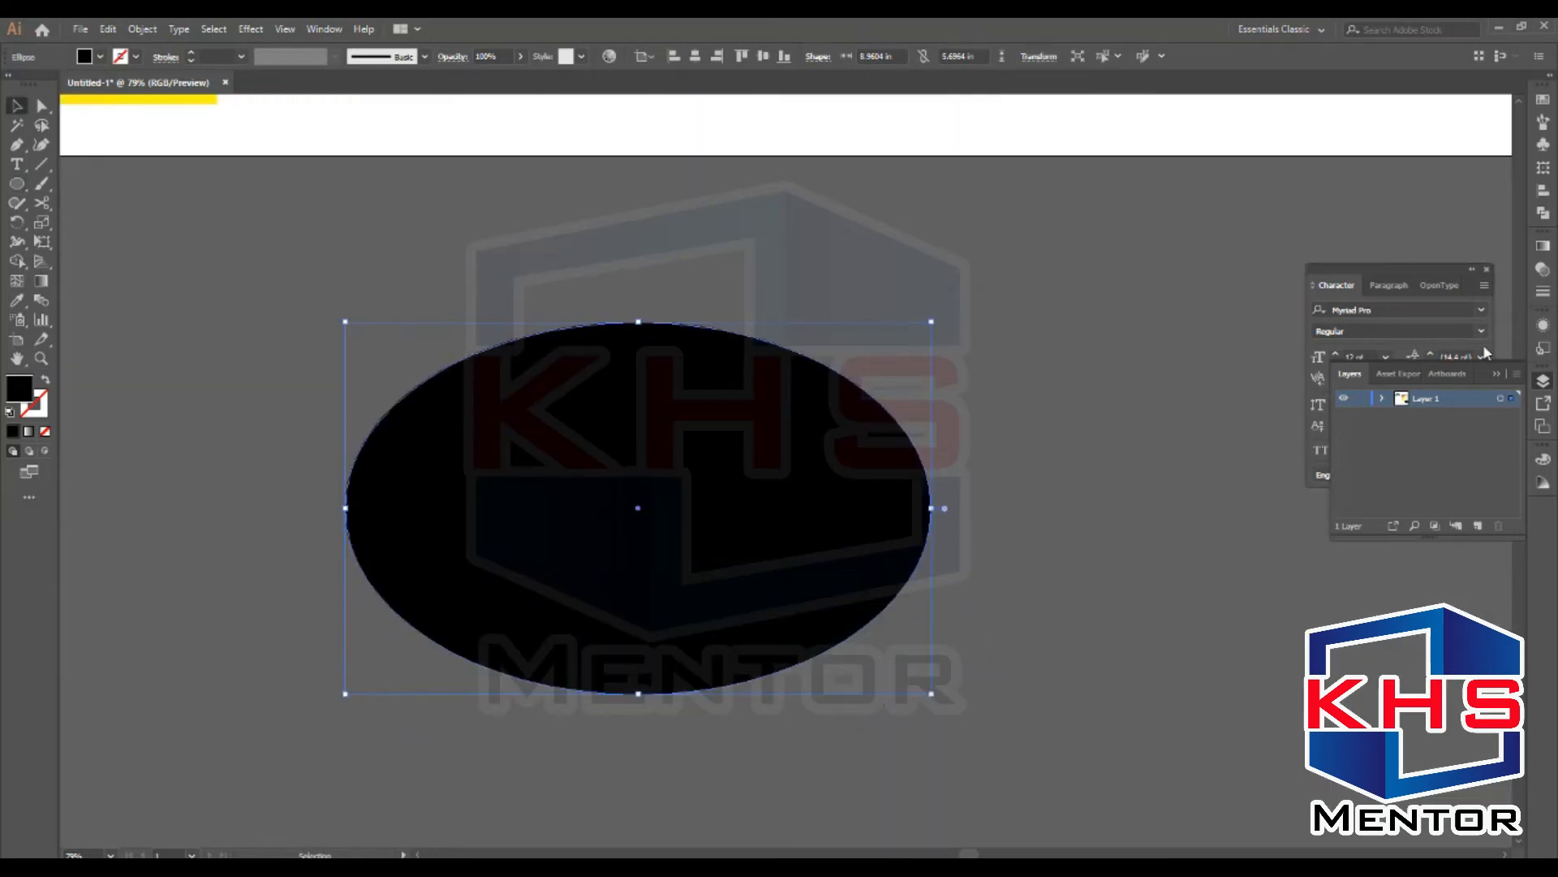
Step: Fill the ellipse with white and apply a Gaussian Blur with a radius of 70 pixels to it
click(1543, 121)
click(1373, 142)
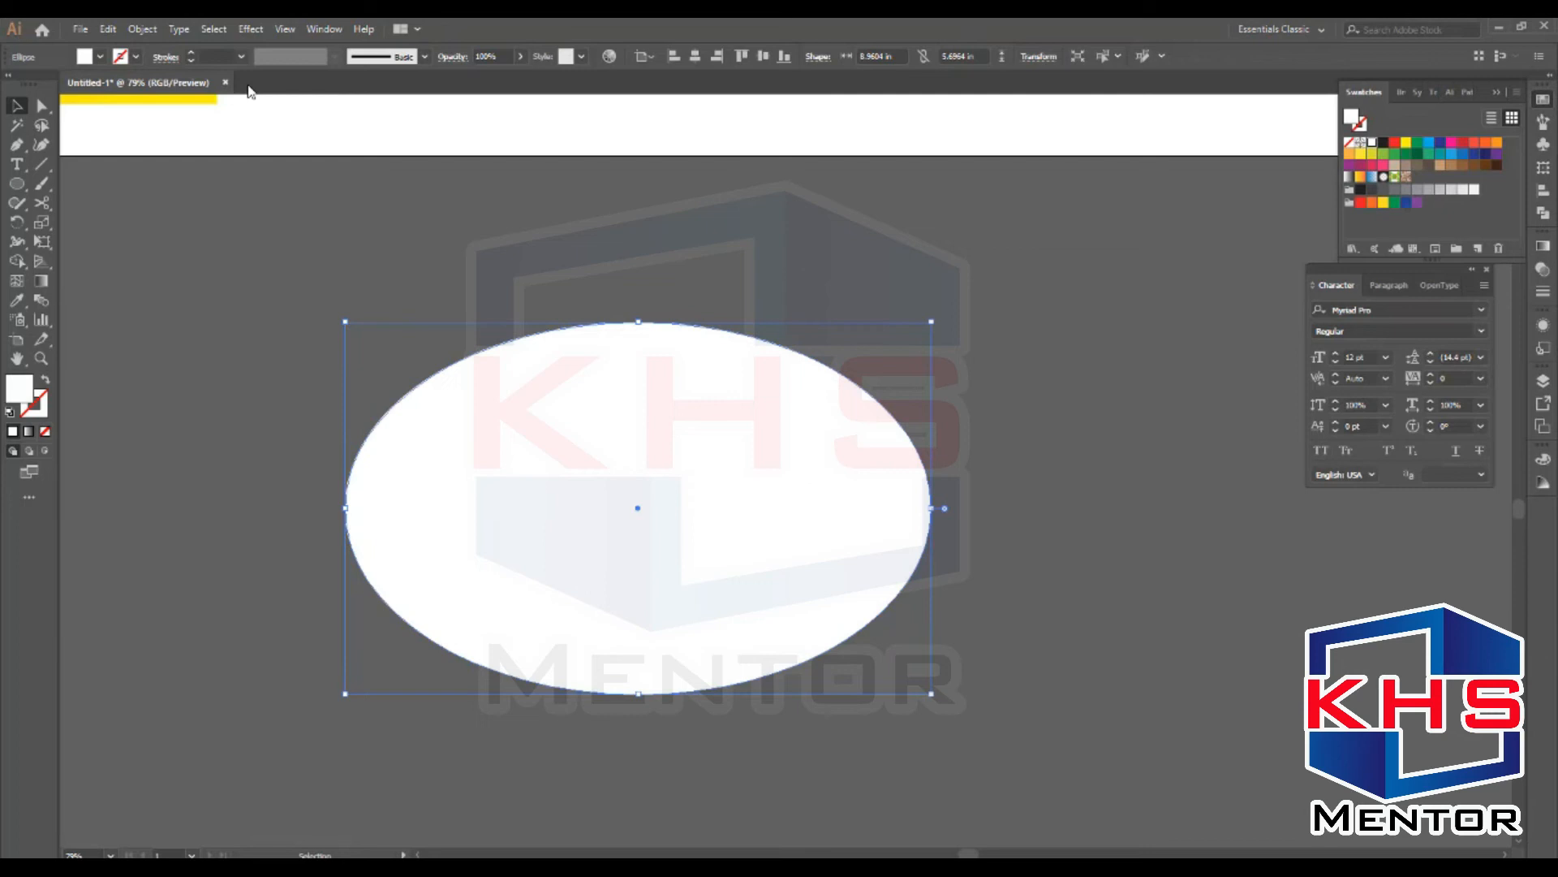
click(251, 31)
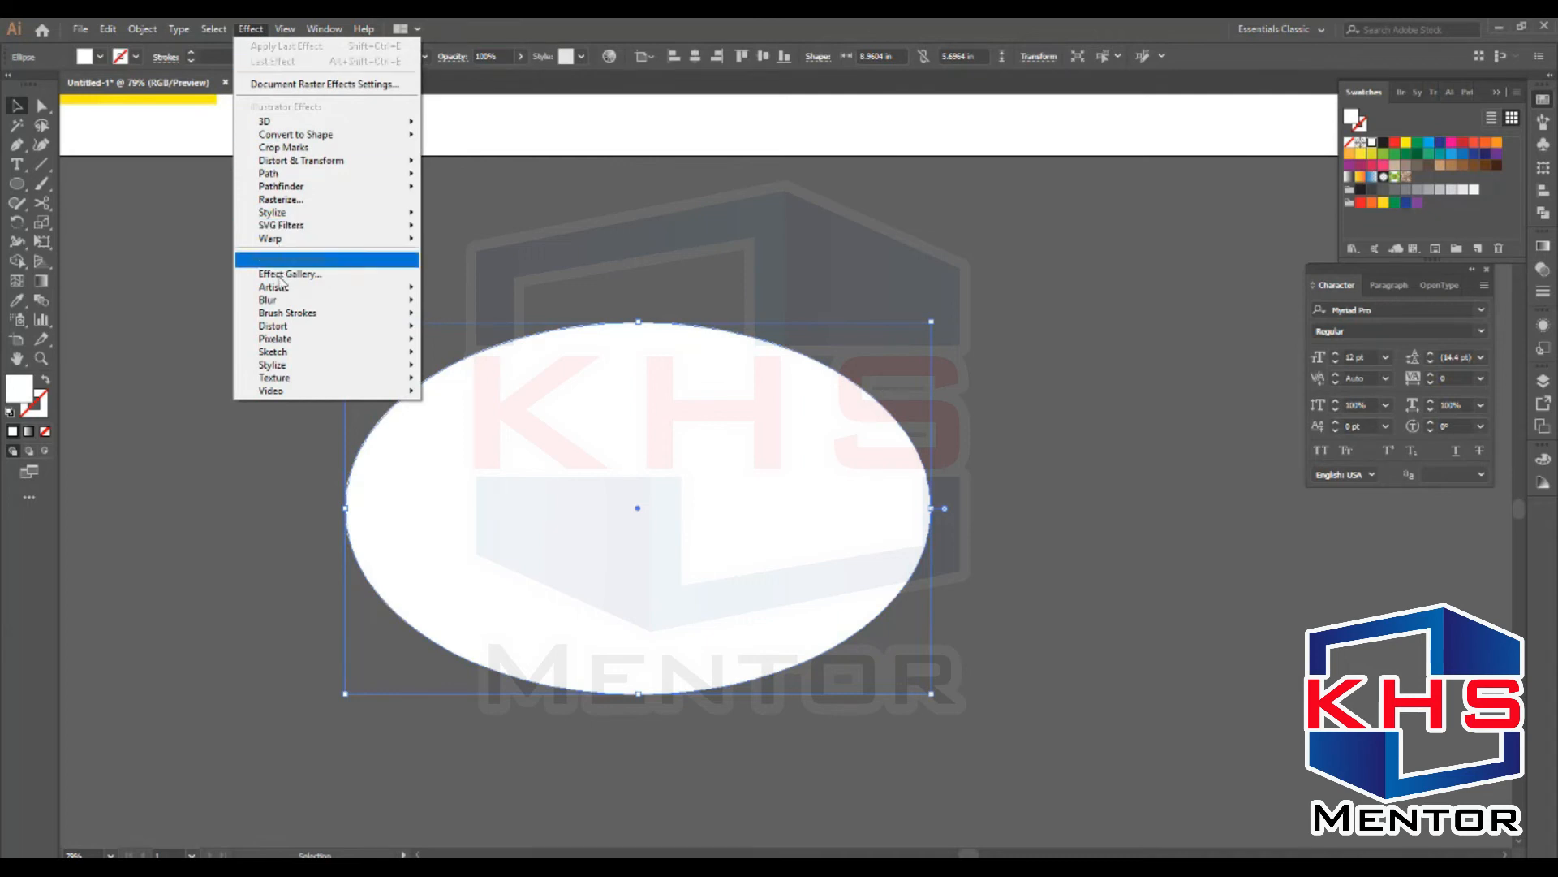
mouse_move(280, 292)
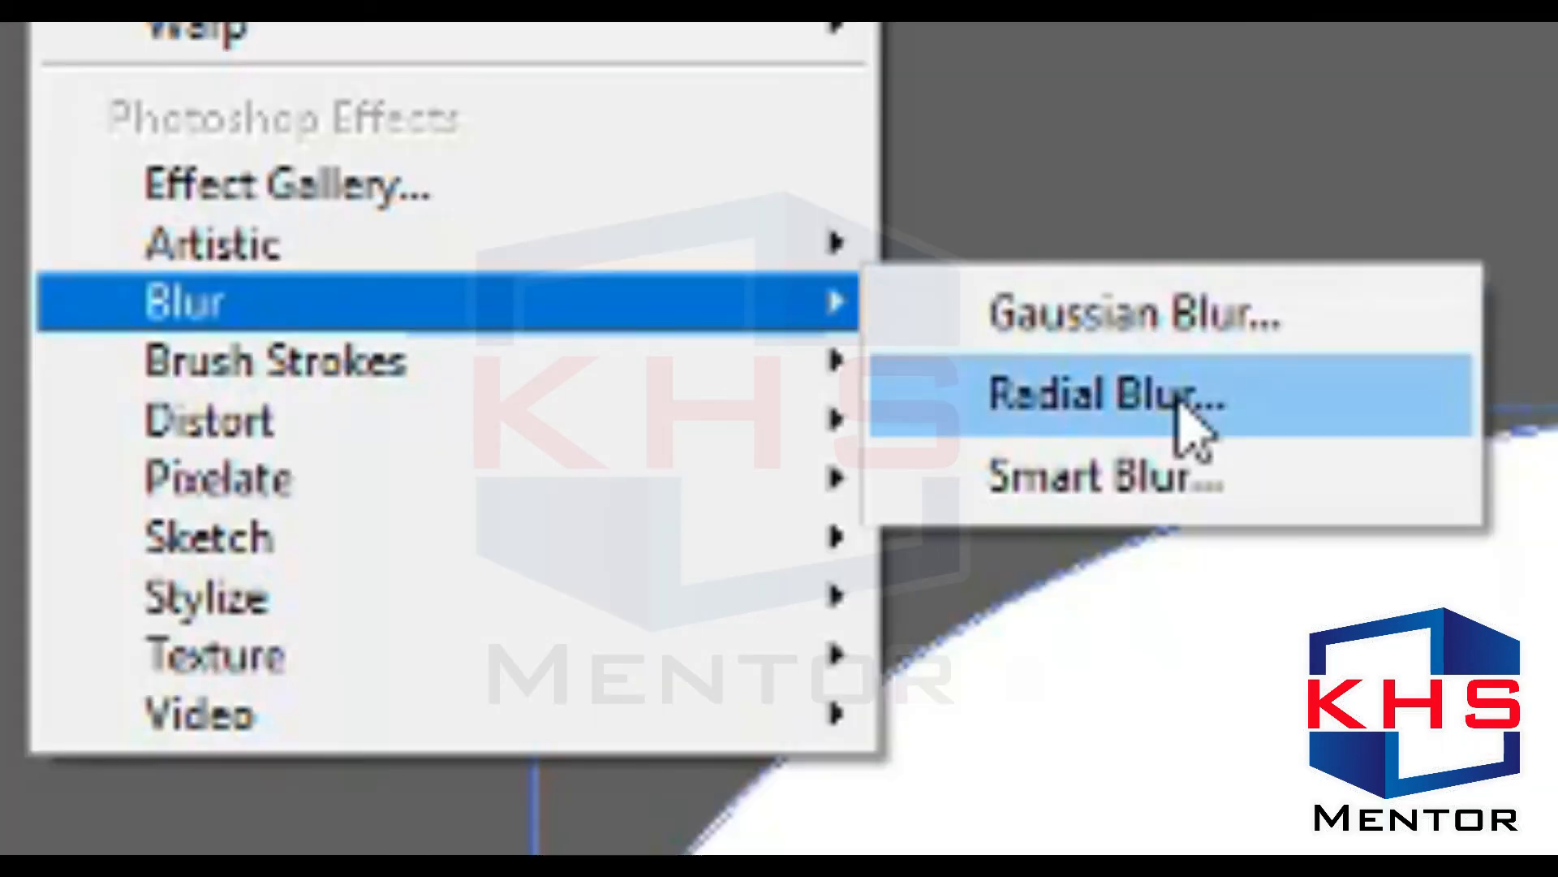
click(1173, 341)
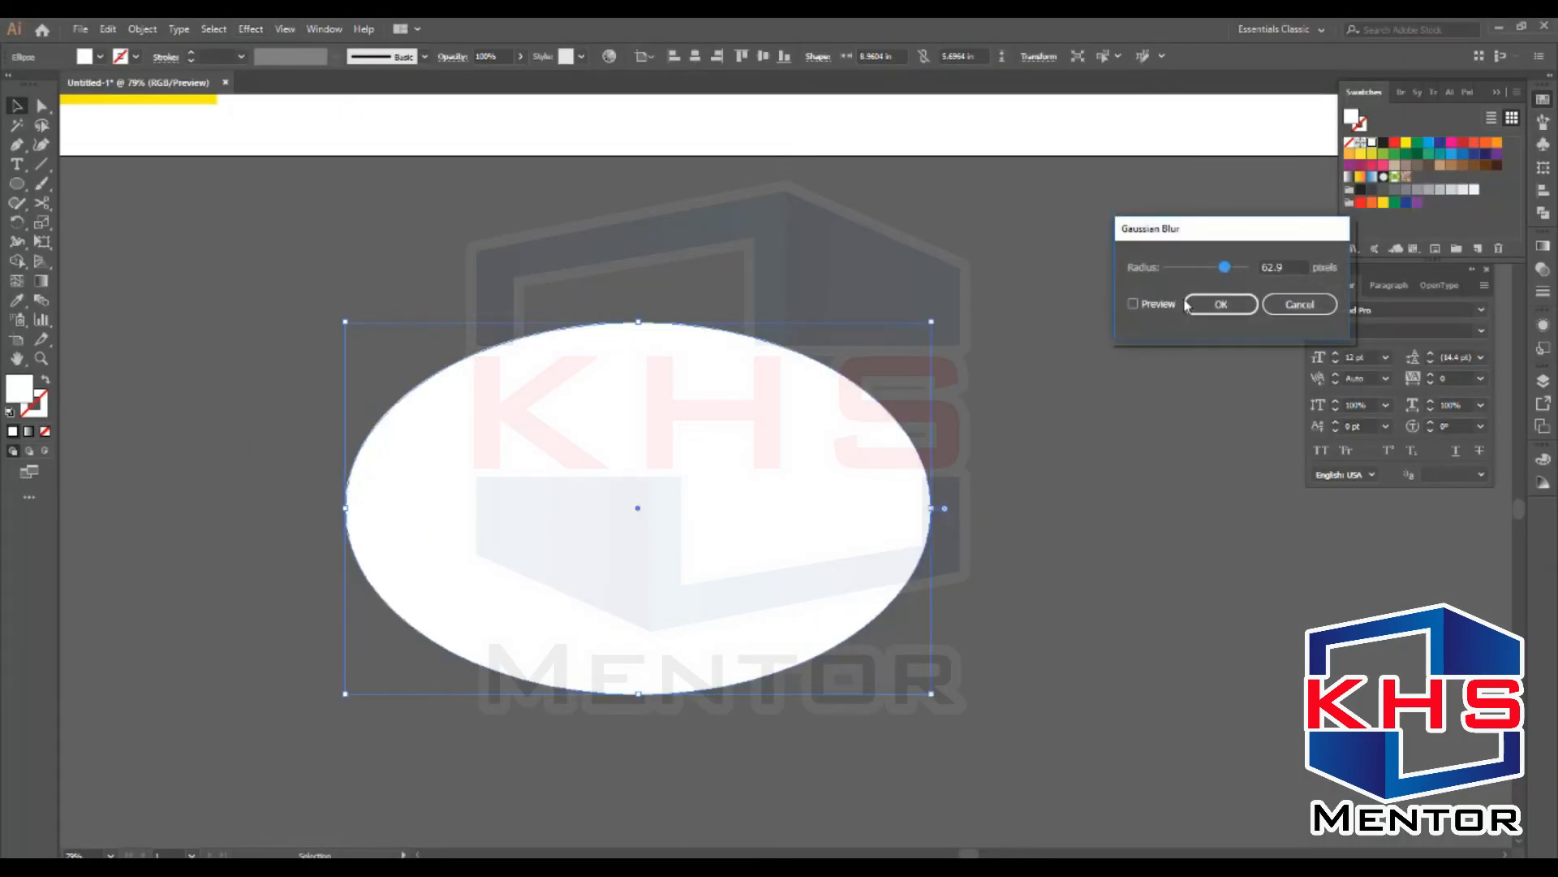
click(1160, 305)
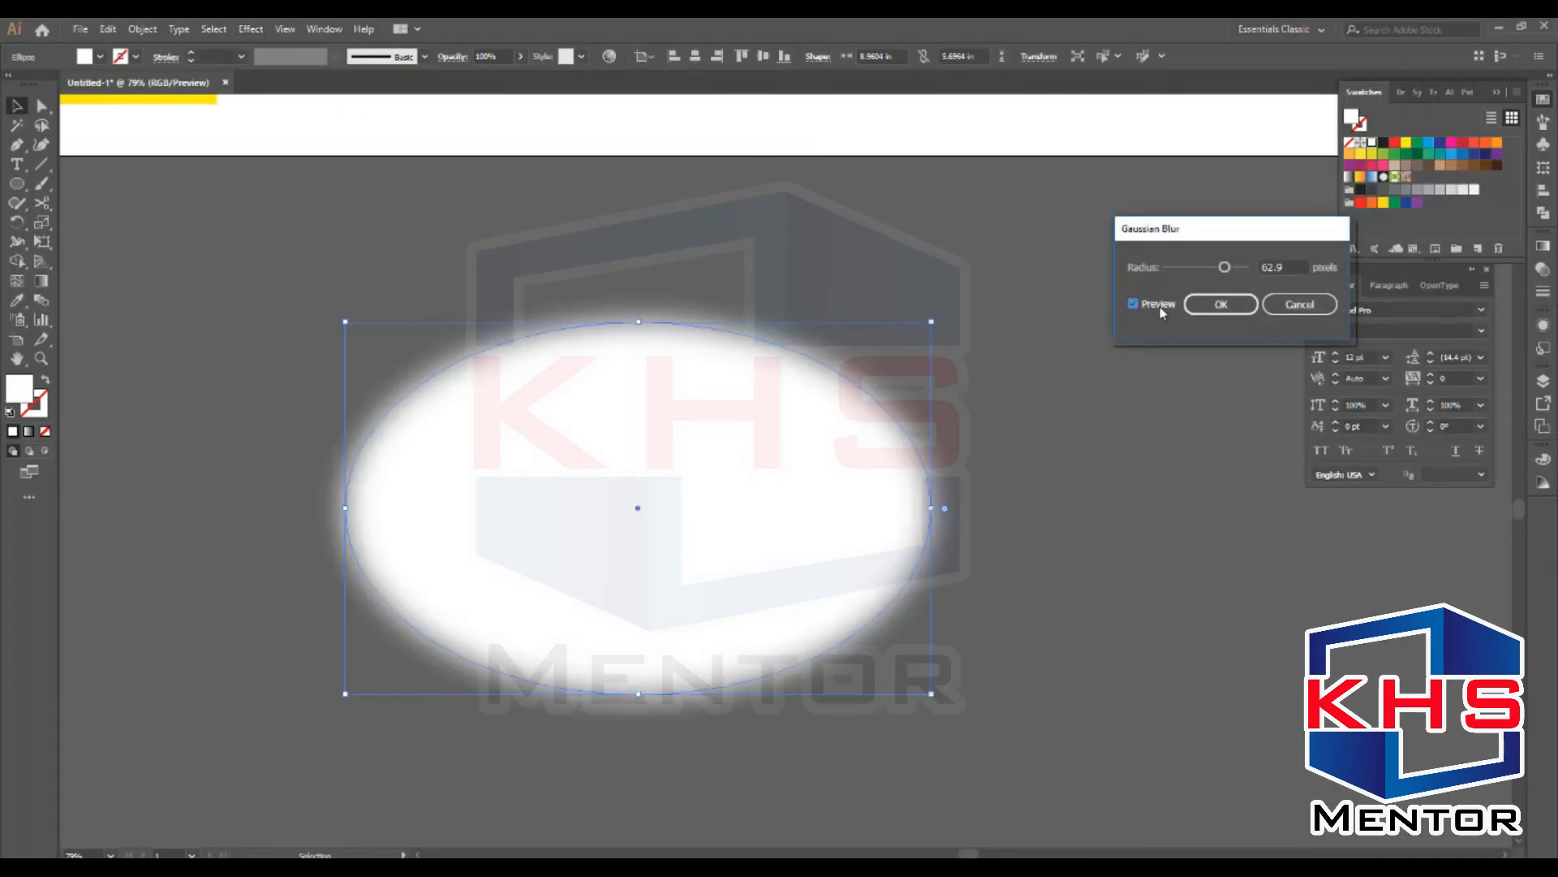
double_click(1294, 266)
text(70)
key(Tab)
click(1221, 304)
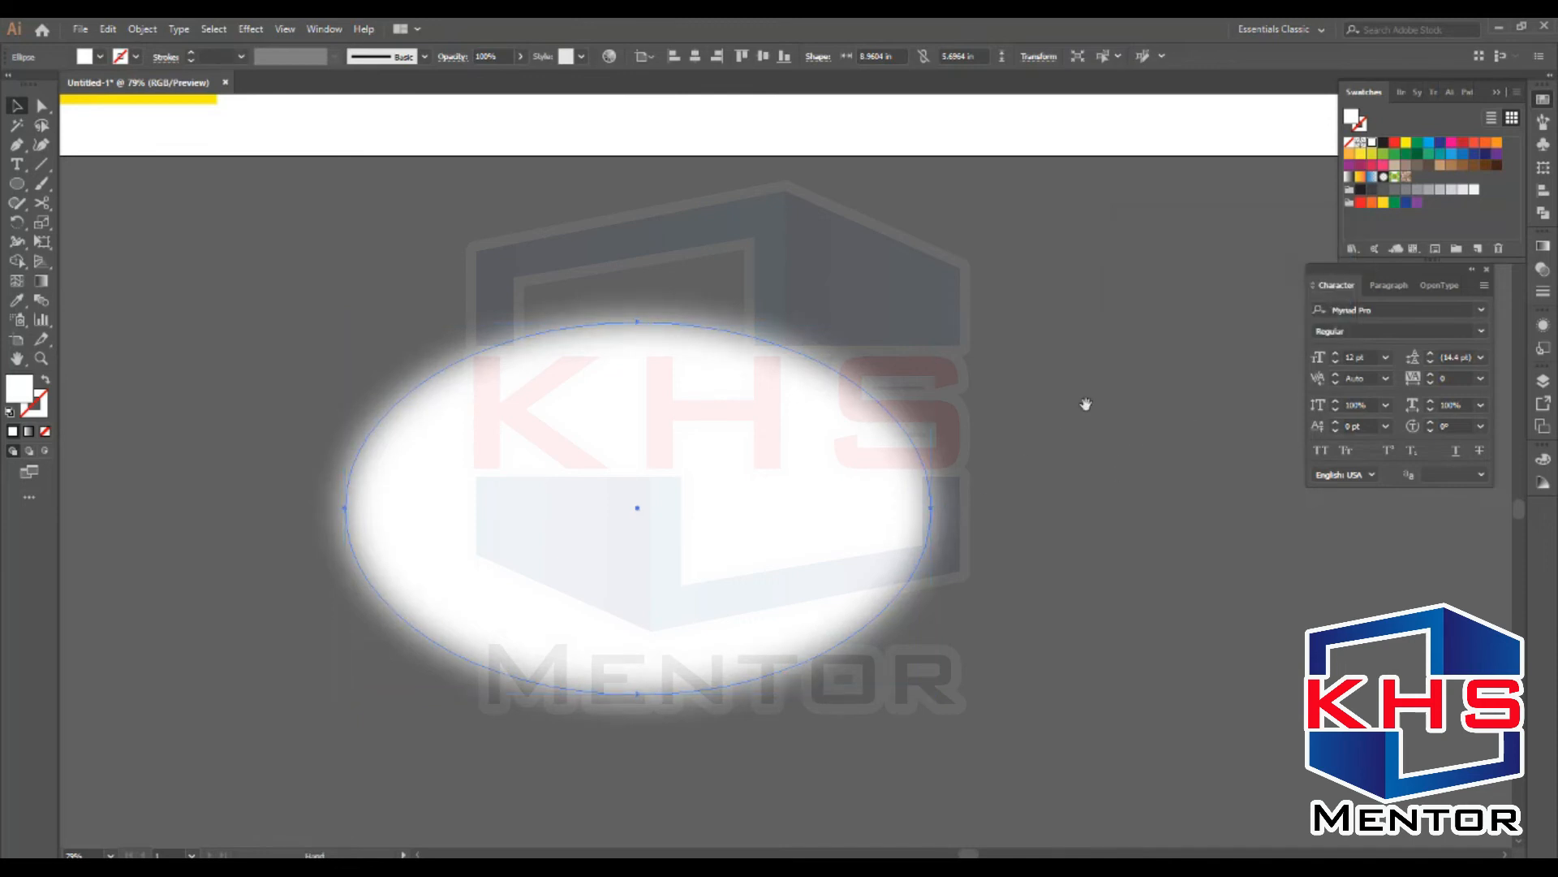
Step: Draw a second, sharp-edged white ellipse about 10.46 in wide and 6.97 in high beside the blurred one
drag(1085, 407, 552, 359)
key(l)
mouse_move(509, 217)
mouse_down()
mouse_move(1214, 681)
mouse_move(1193, 673)
mouse_up()
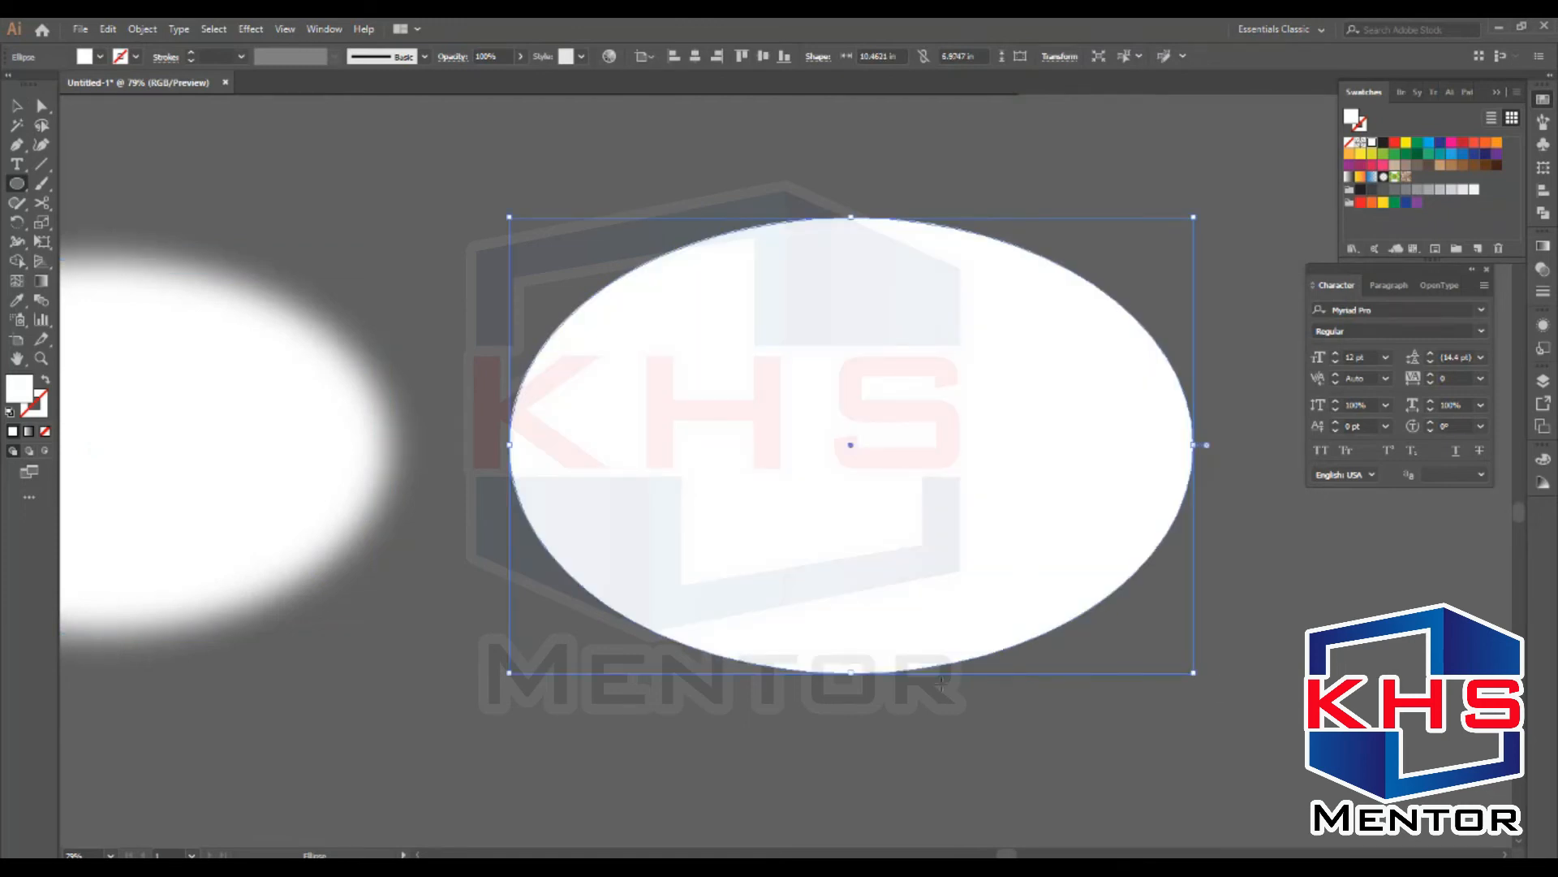
key(ctrl+shift+p)
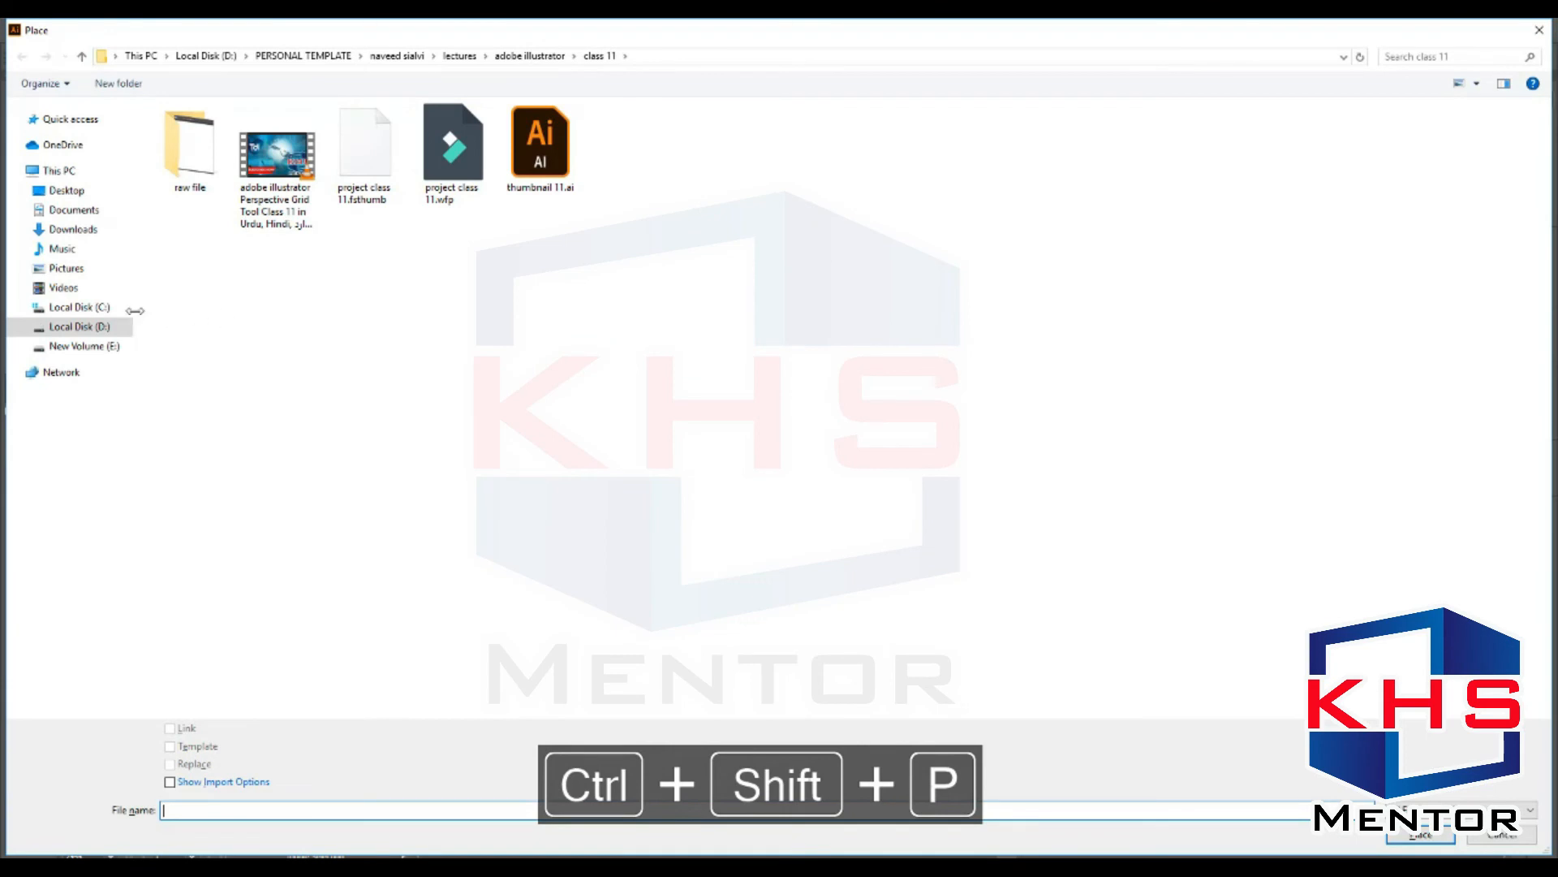
click(89, 327)
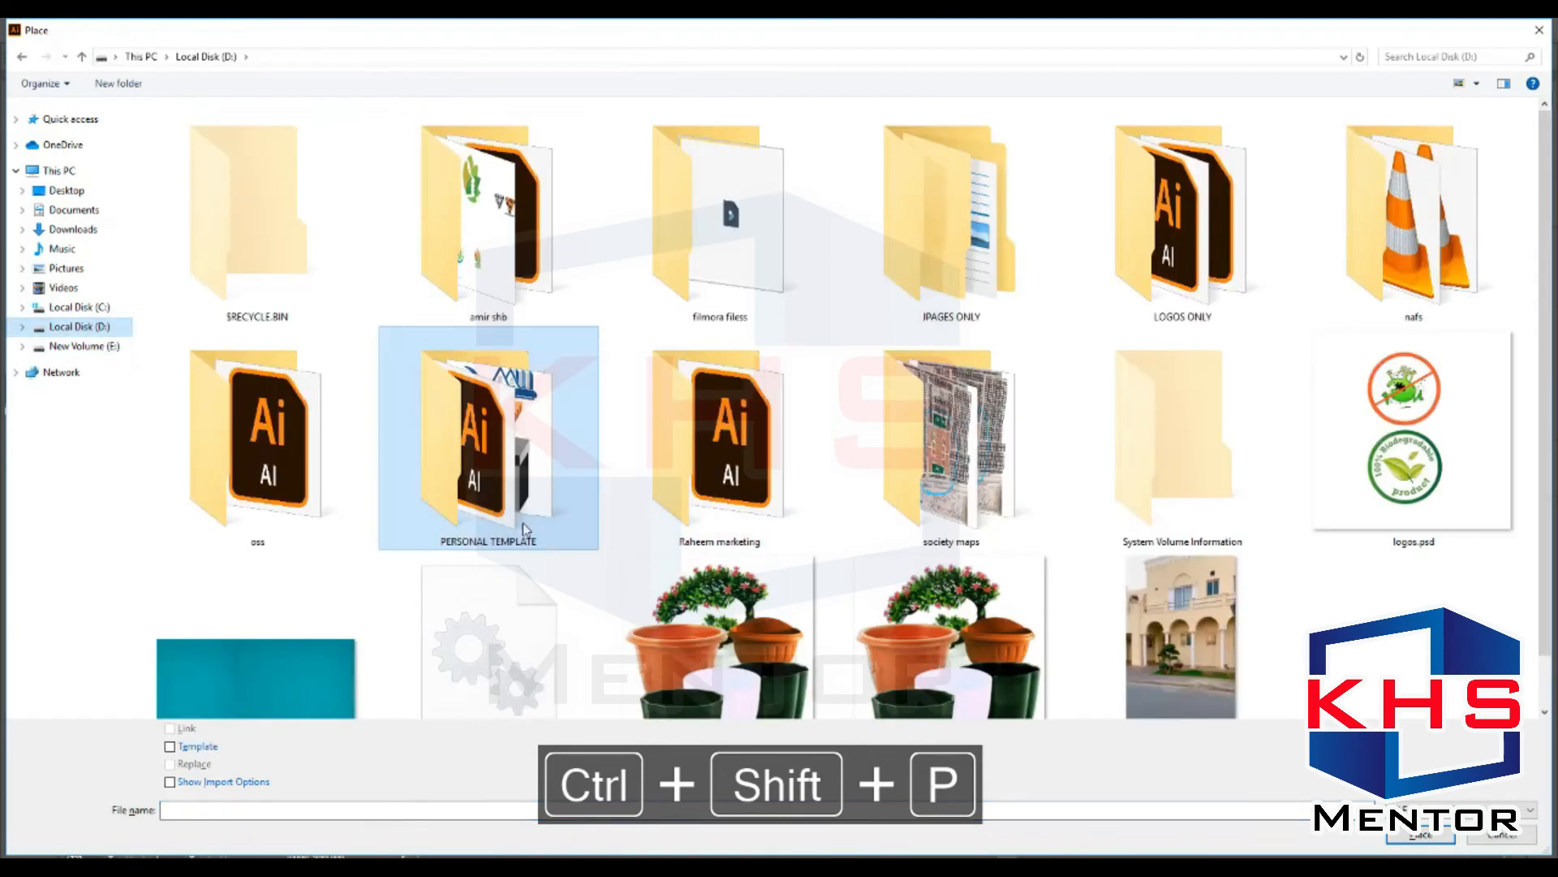
double_click(510, 472)
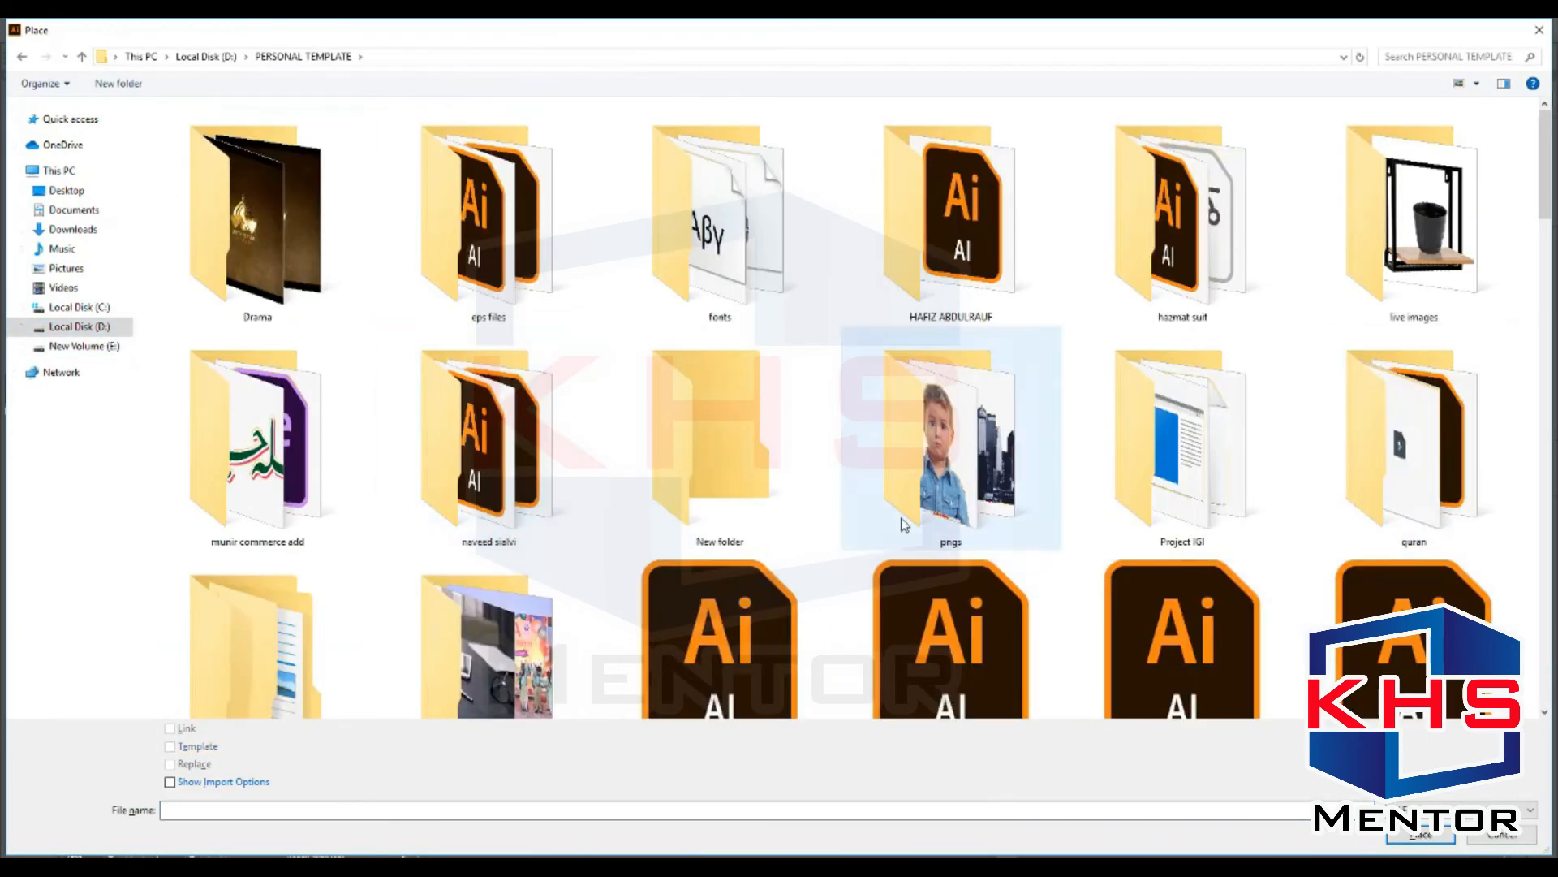
double_click(940, 458)
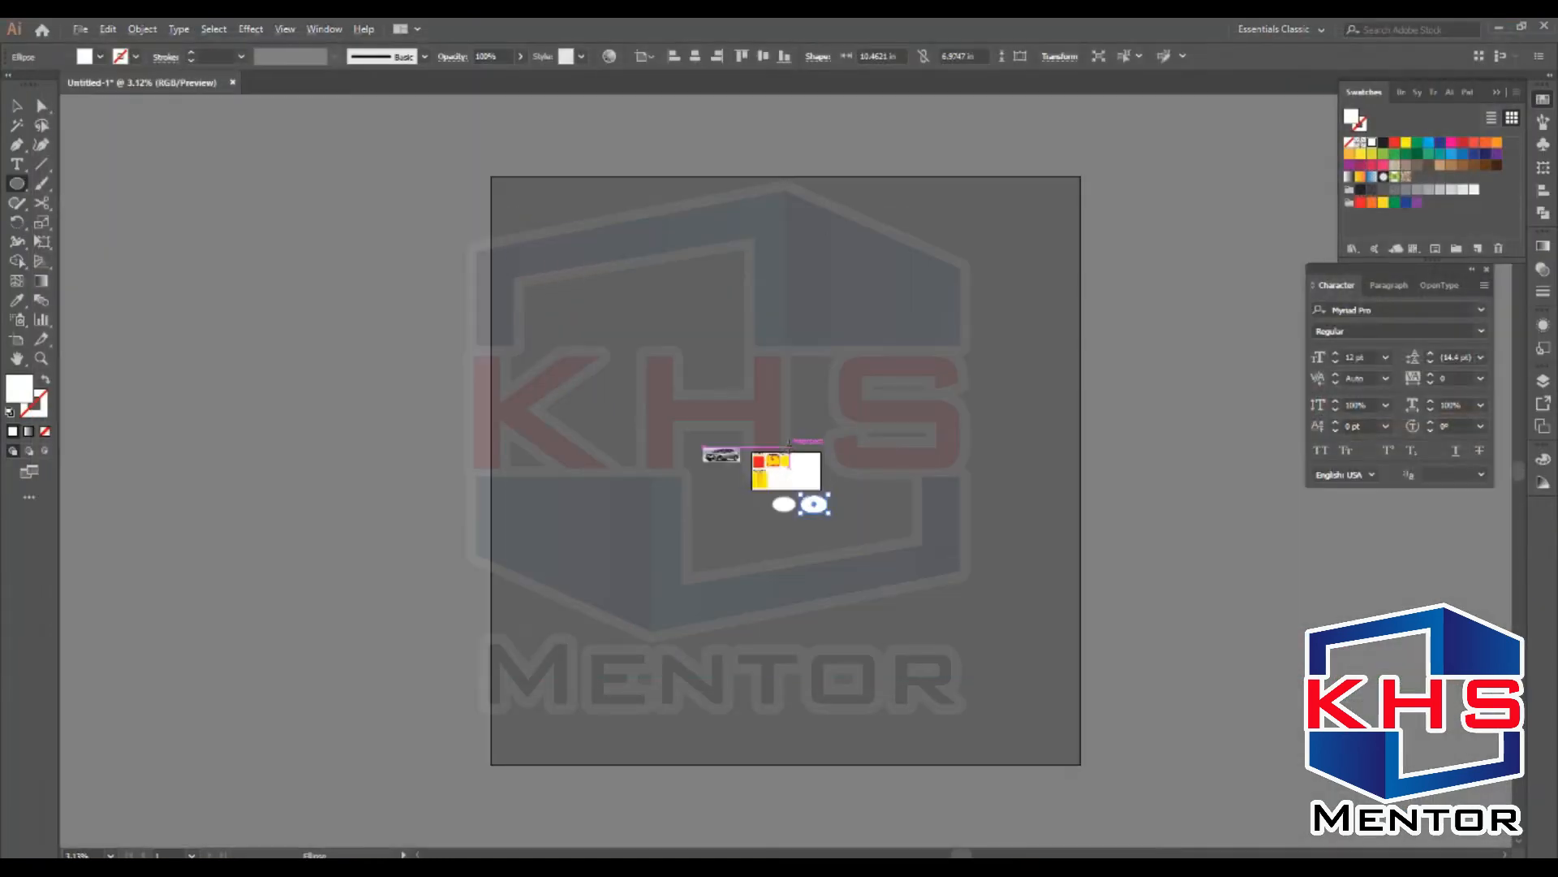
Step: Move the car photo from beside the artboard to the canvas below, behind the sharp-edged white ellipse
key(ctrl+space)
drag(693, 414, 877, 578)
key(v)
drag(526, 301, 954, 521)
key(ctrl+space)
drag(793, 400, 1091, 625)
drag(1003, 508, 1004, 557)
drag(1028, 417, 1156, 357)
drag(1050, 543, 1048, 513)
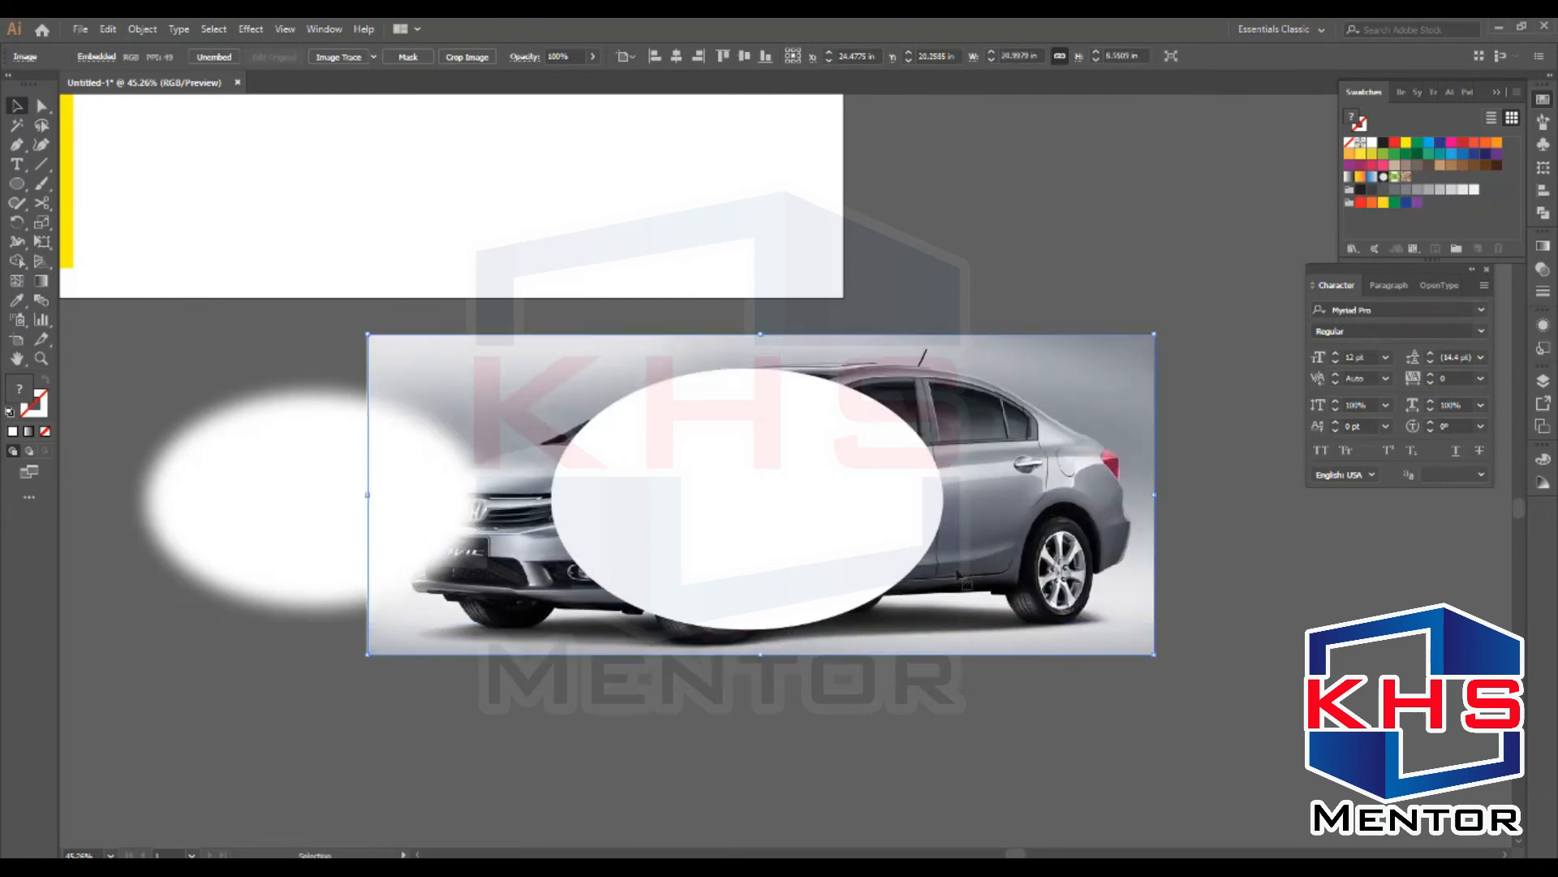
Step: Try clipping the car photo with the sharp-edged ellipse, inspect the clipped edge and undo the clipping mask
drag(1213, 349, 1176, 479)
drag(1205, 382, 795, 482)
key(ctrl+space)
drag(585, 381, 796, 532)
right_click(769, 447)
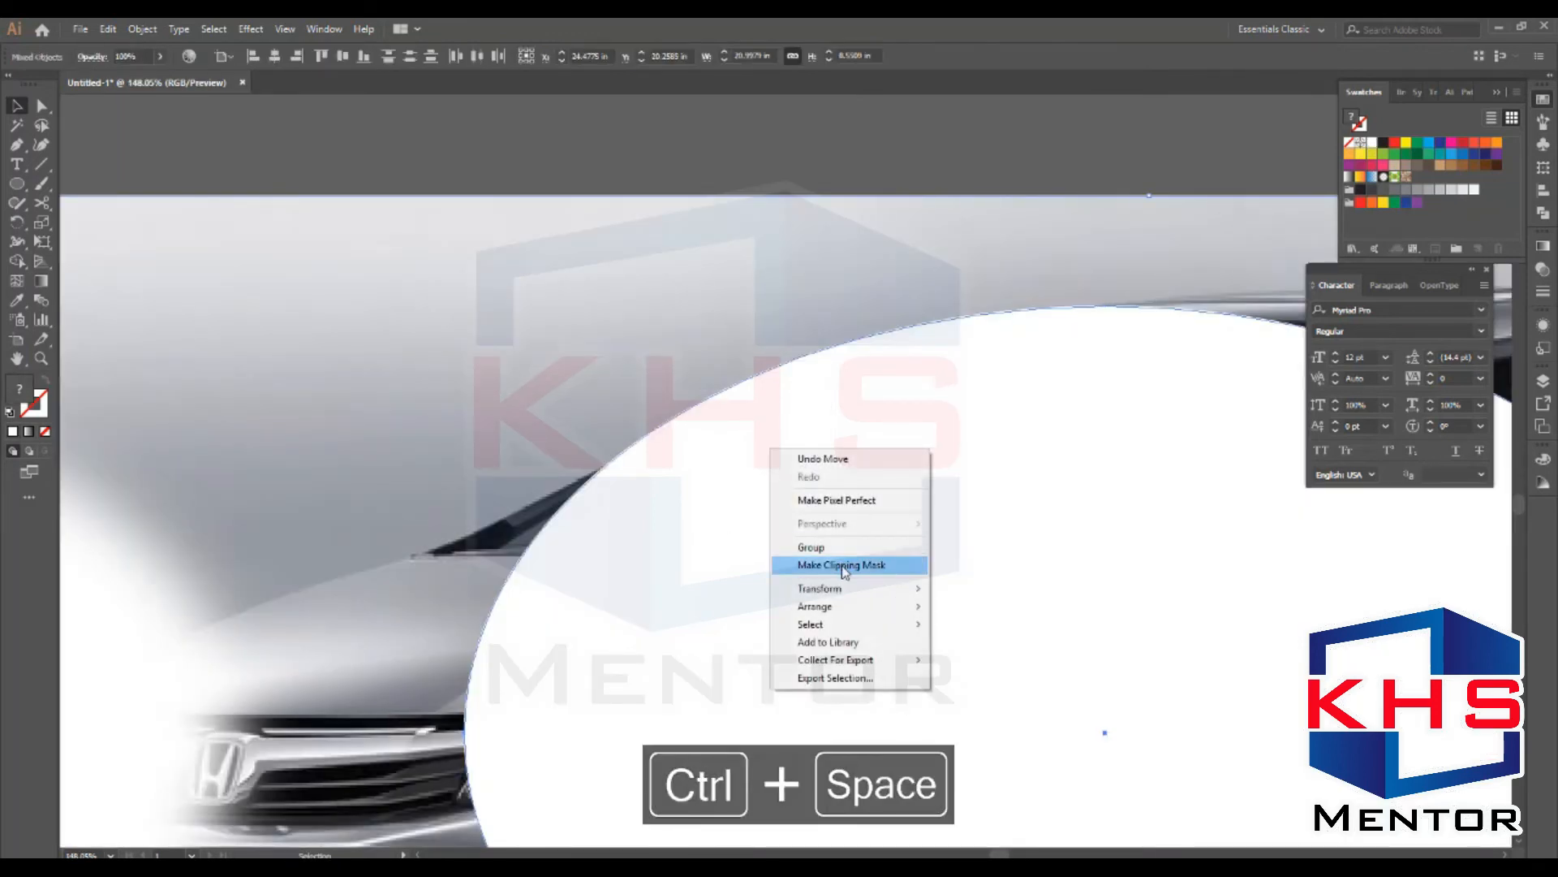
click(852, 560)
key(space)
drag(848, 445, 168, 391)
drag(1011, 665, 1191, 185)
drag(373, 524, 666, 797)
drag(767, 182, 552, 362)
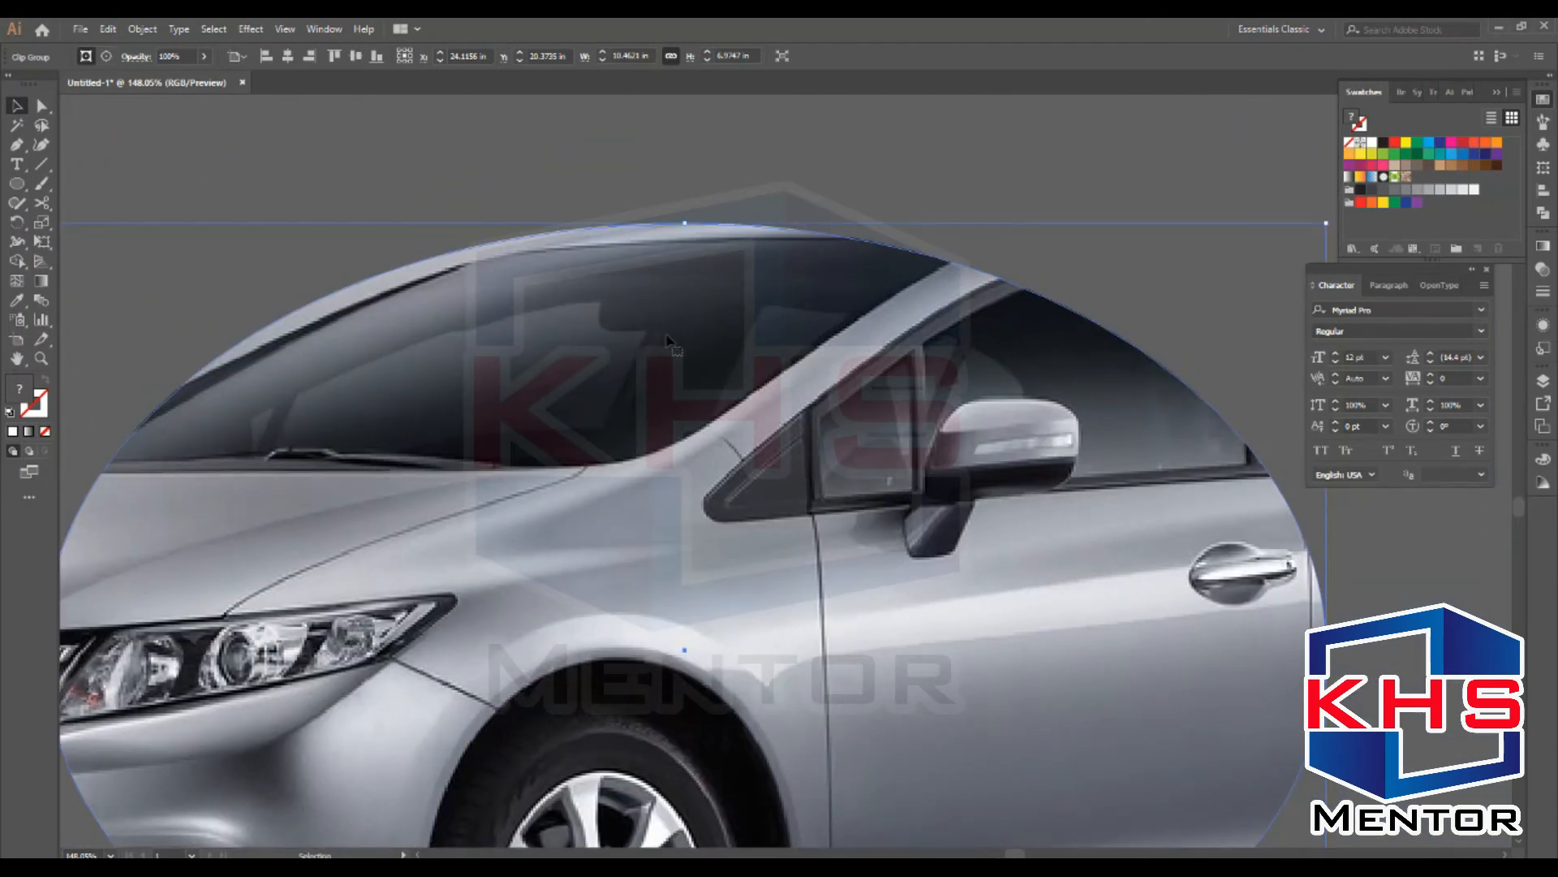
scroll(680, 400, down, 1)
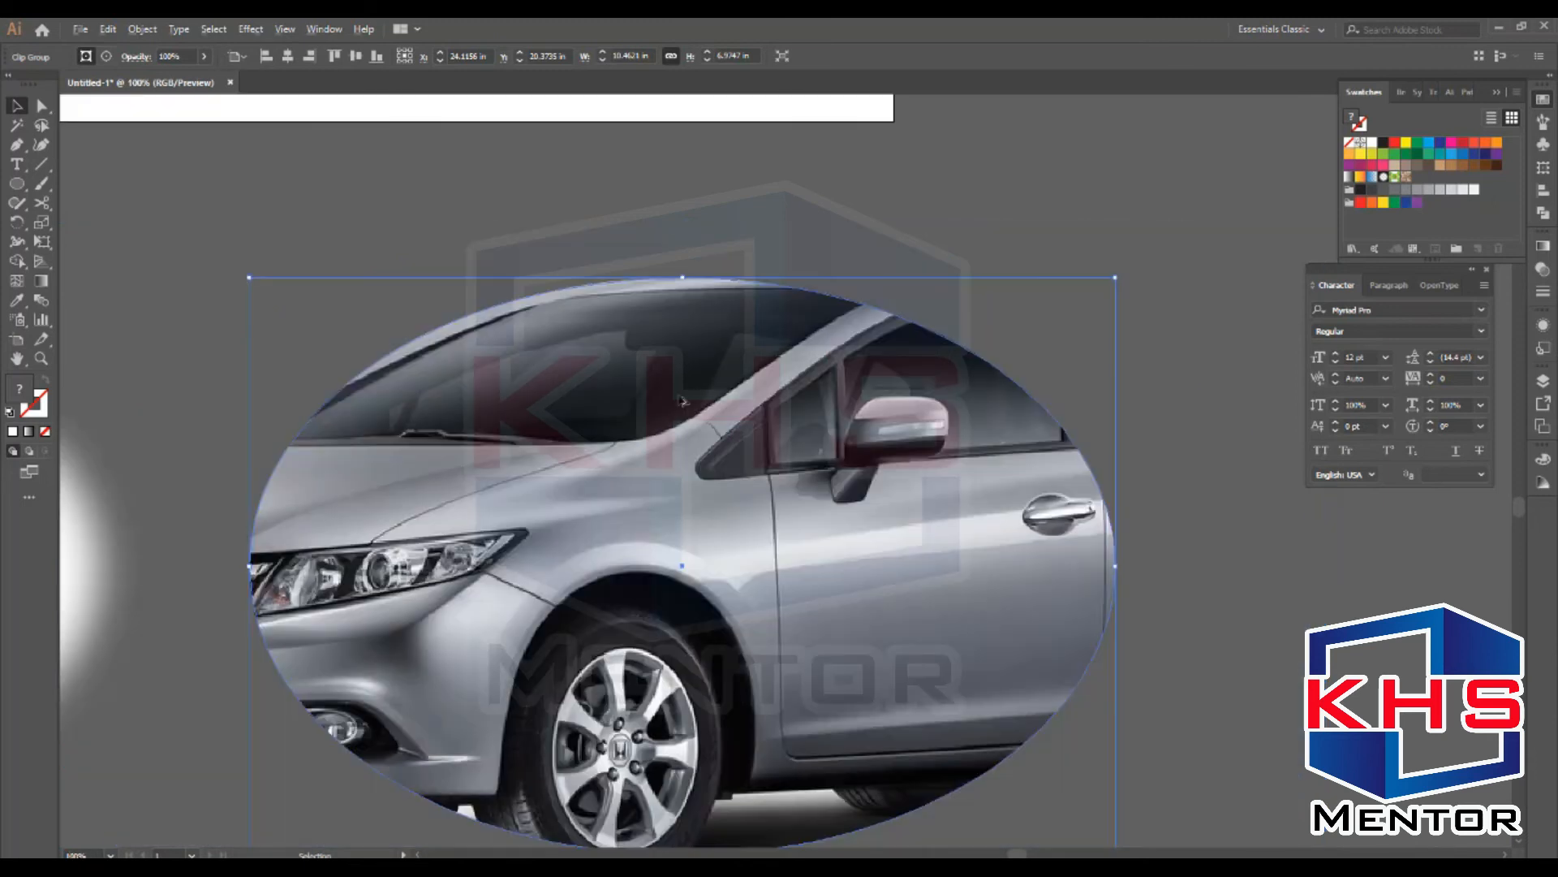
scroll(680, 399, down, 1)
key(ctrl+z)
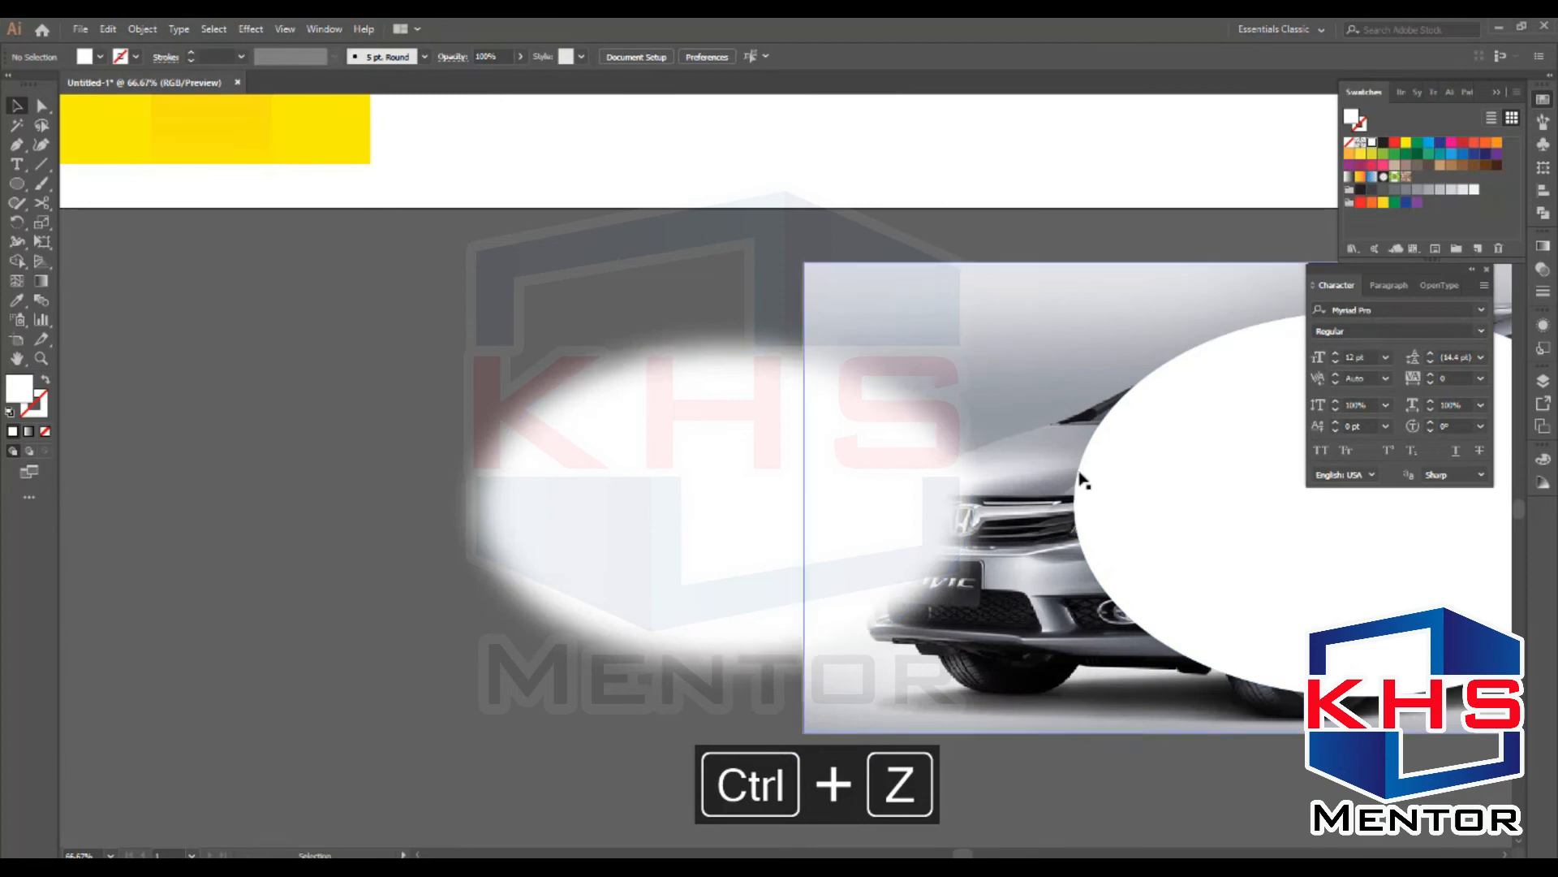
Step: Move the sharp-edged white ellipse away from the car photo onto the empty canvas
drag(904, 443, 1212, 785)
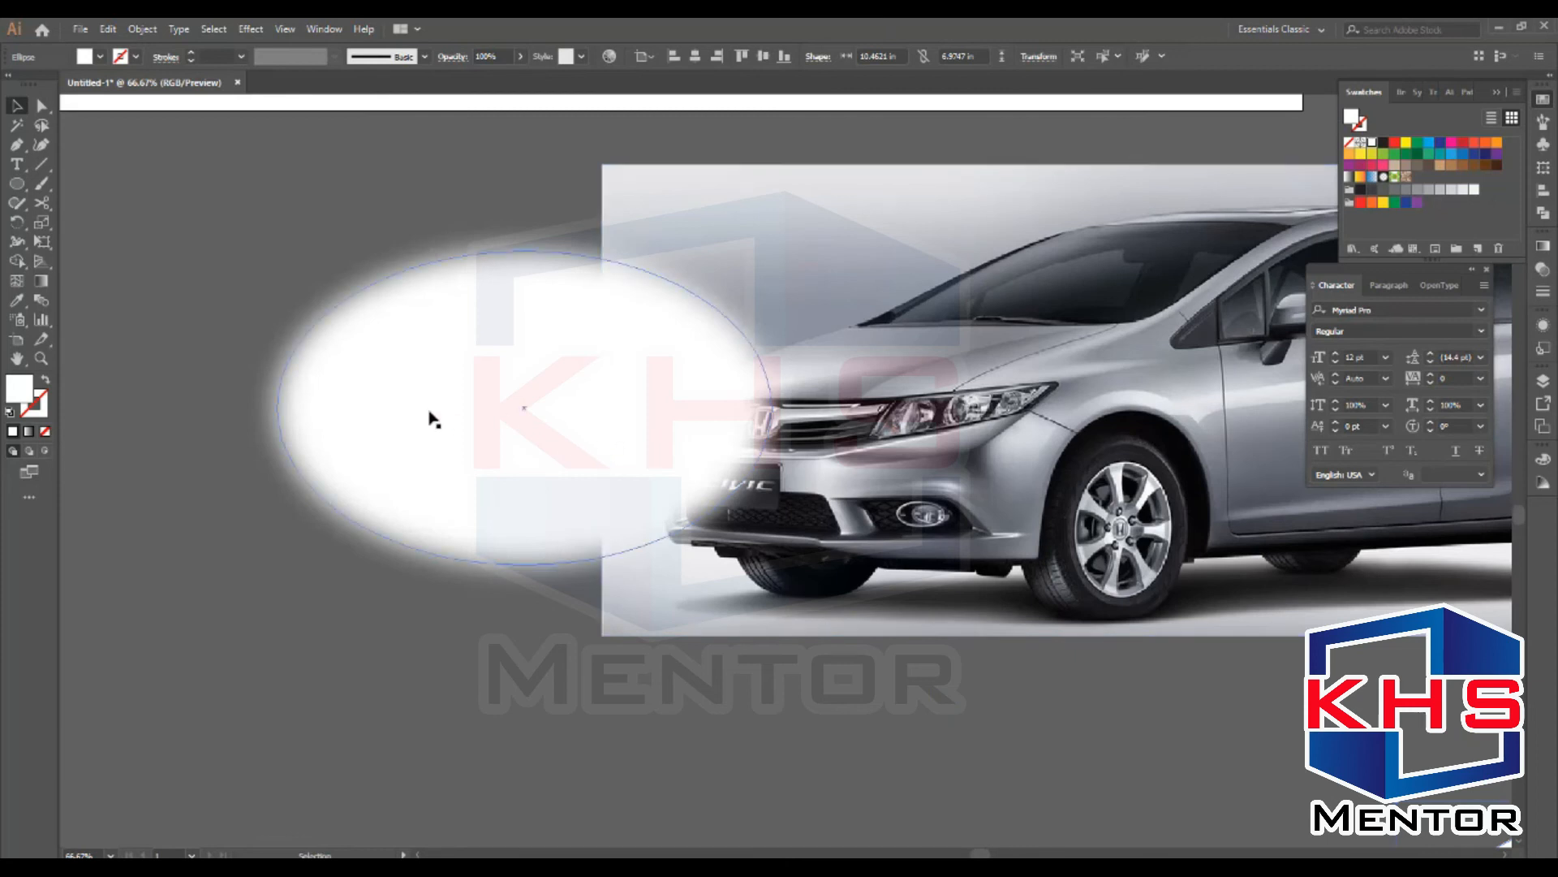
Step: Position the blurred ellipse and the car photo so the ellipse covers the front half of the car, and select both
drag(1160, 479, 461, 449)
drag(868, 331, 1031, 322)
shift+click(424, 327)
Step: Try clipping the car photo with the blurred ellipse, inspect the clipped edge and undo the clipping mask
right_click(509, 401)
click(580, 517)
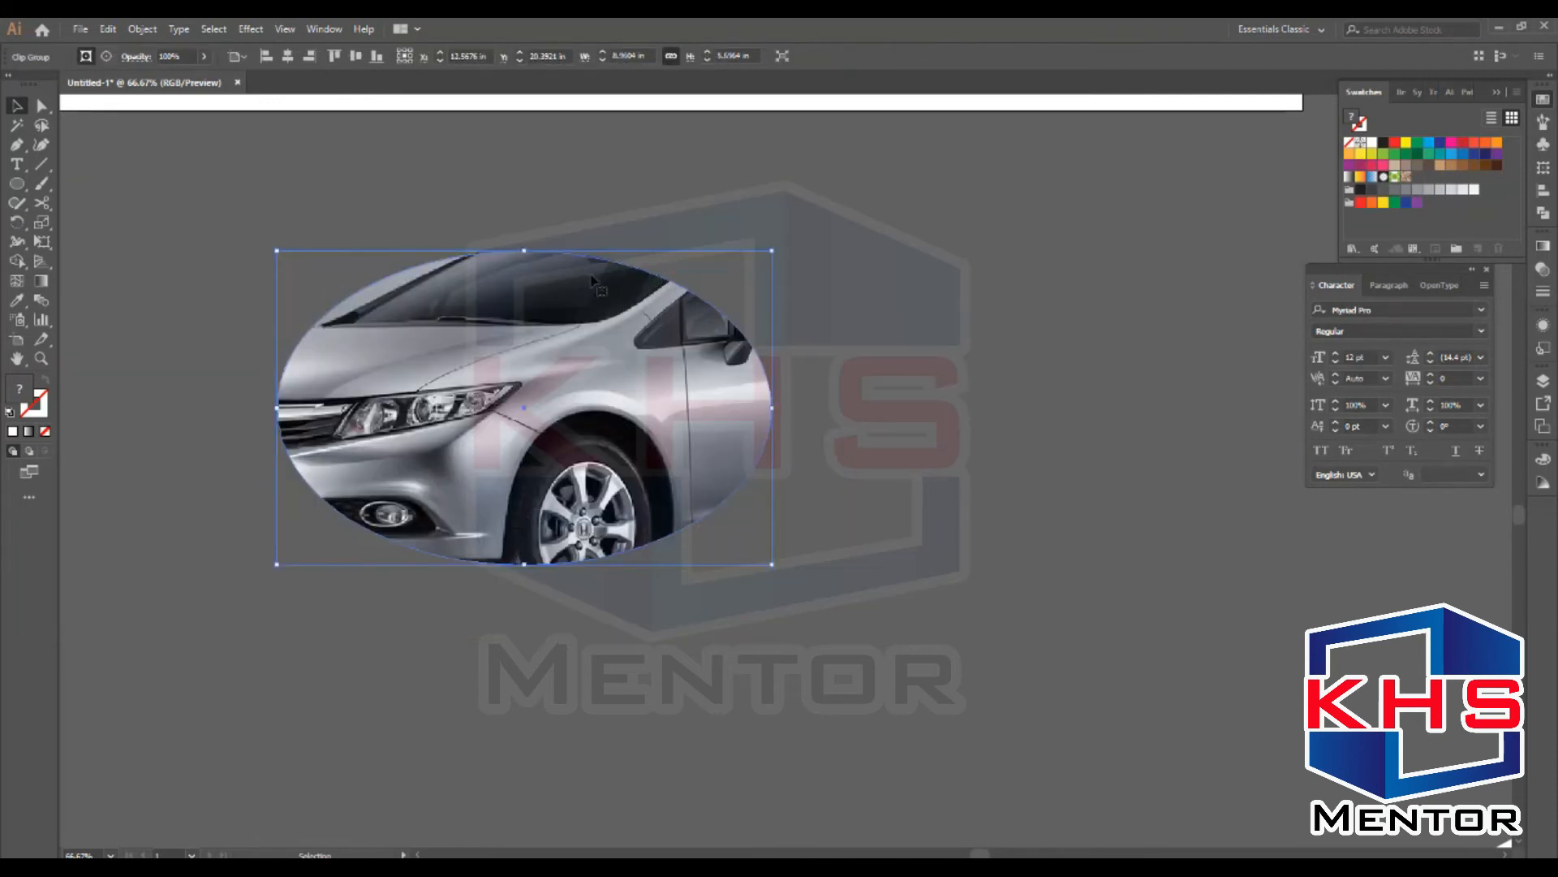
key(a)
key(ctrl+space)
drag(339, 215, 734, 460)
key(ctrl+z)
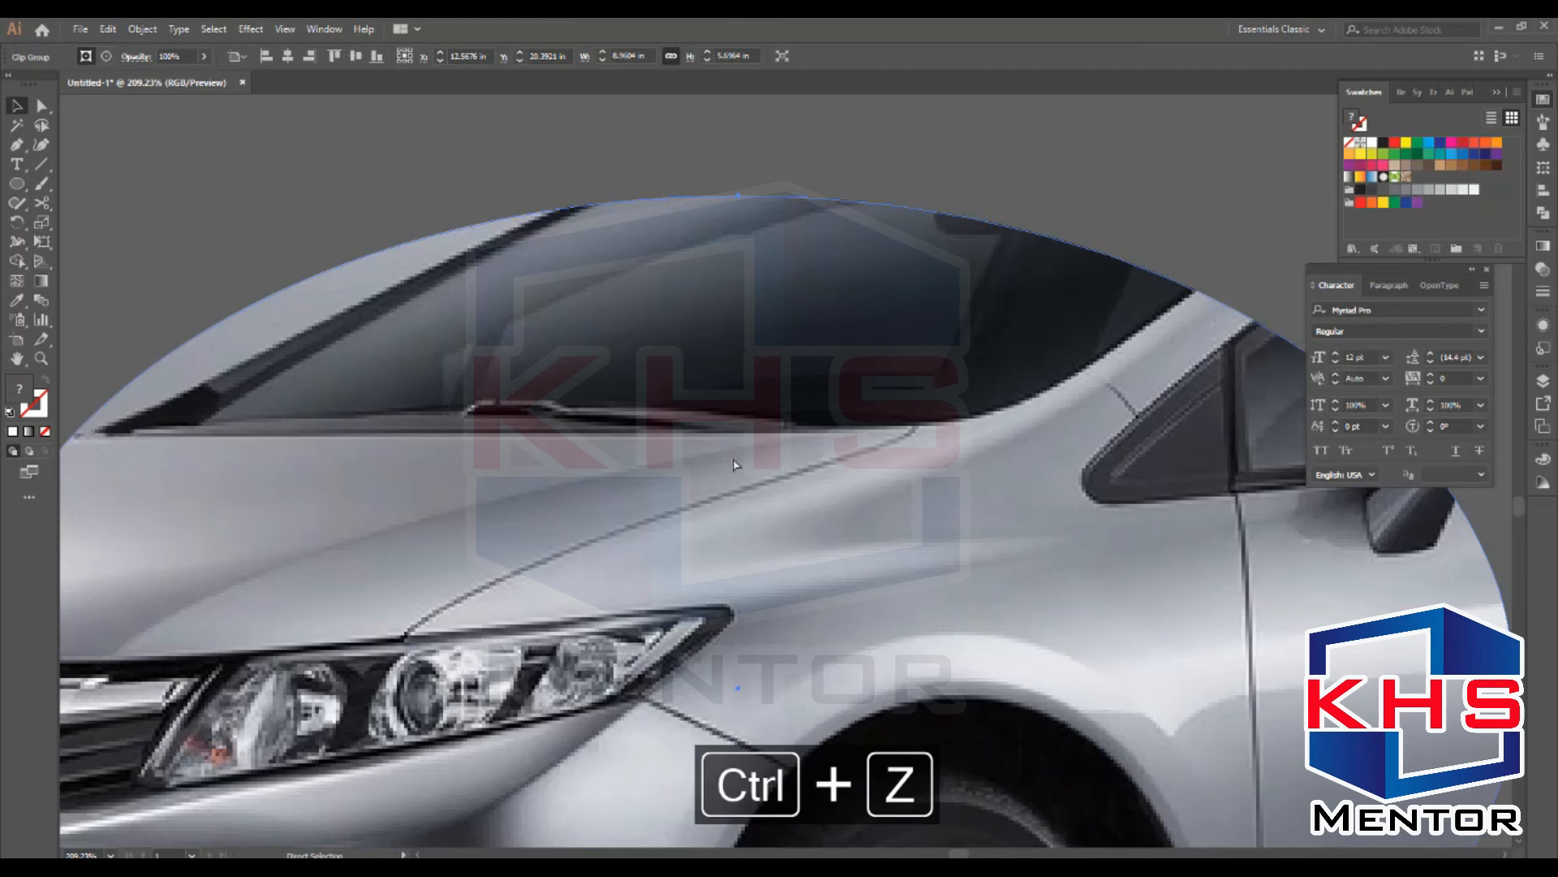
key(ctrl+minus)
key(ctrl+minus)
key(ctrl+minus)
key(ctrl+minus)
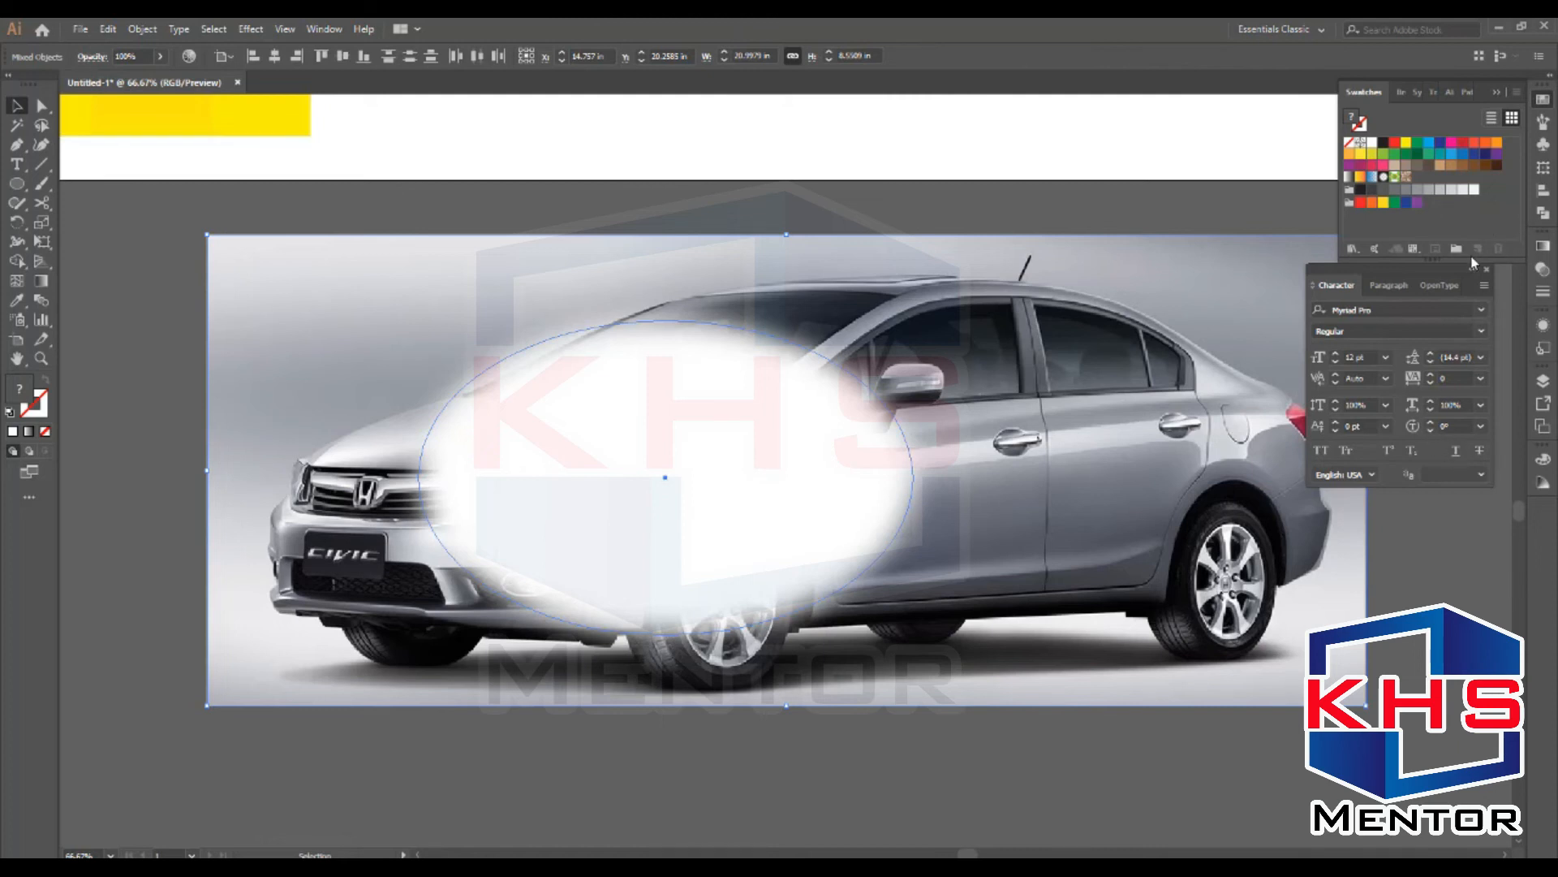
Step: Make an opacity mask from the blurred ellipse on the car photo and inspect its soft edge
key(ctrl+shift+F10)
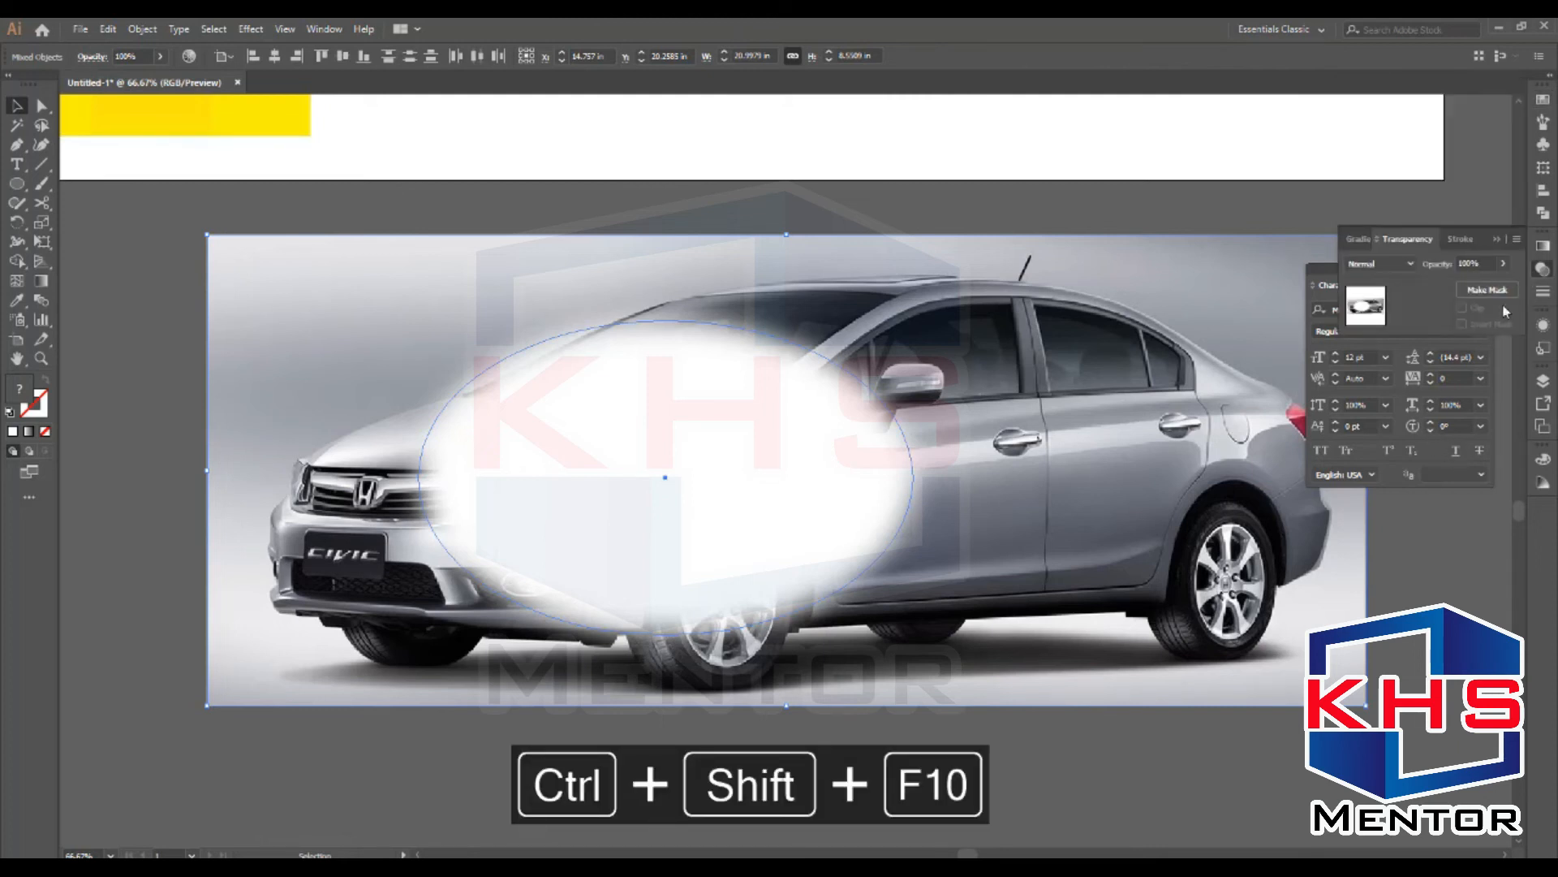
click(1489, 291)
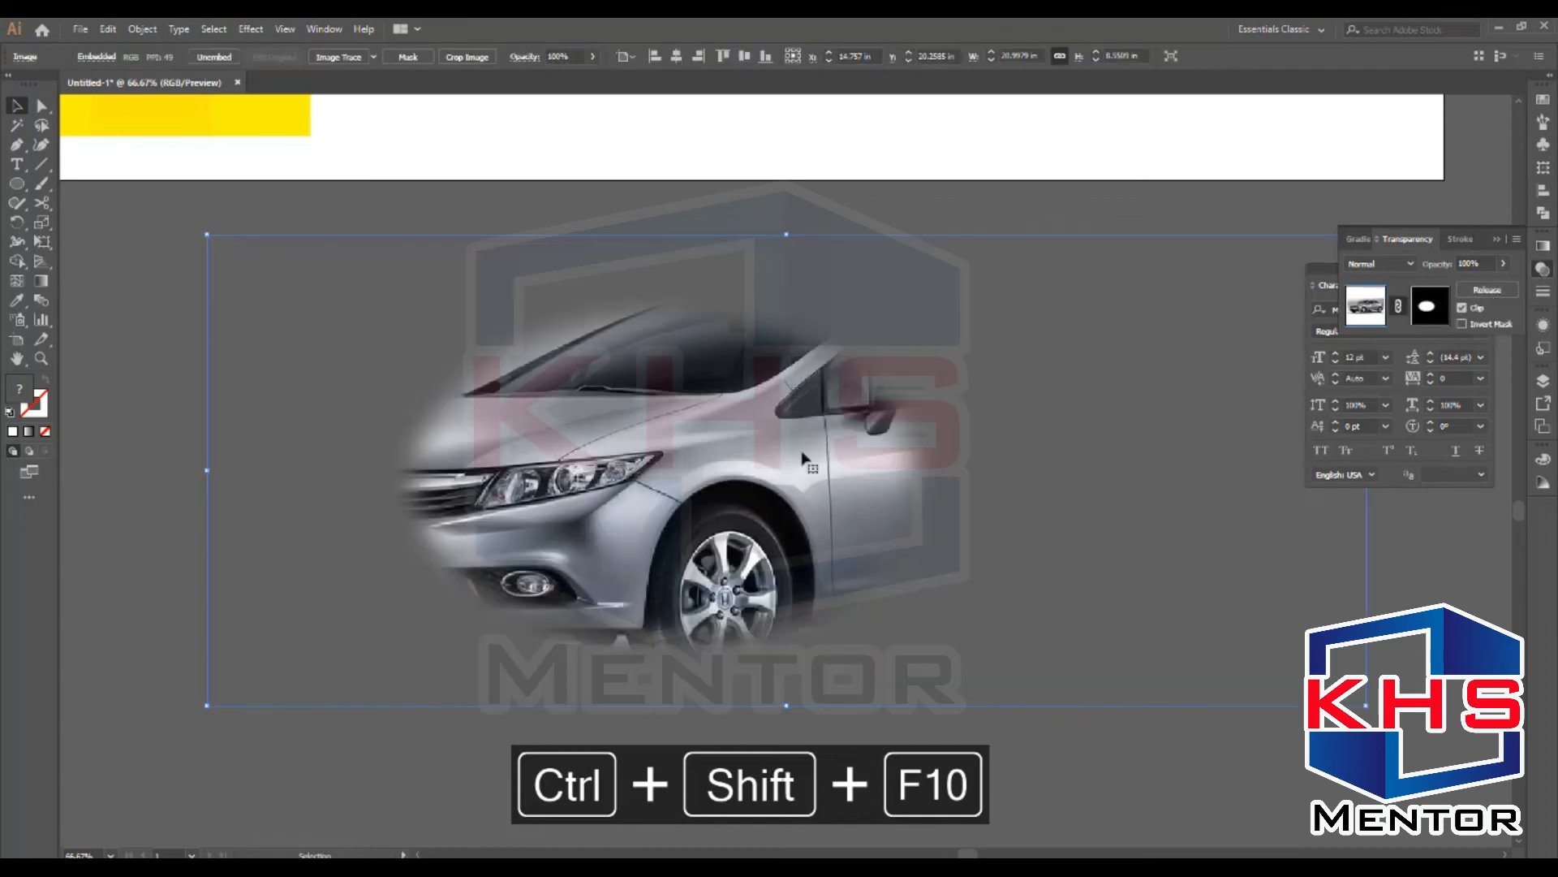
key(ctrl+space)
drag(357, 288, 1067, 689)
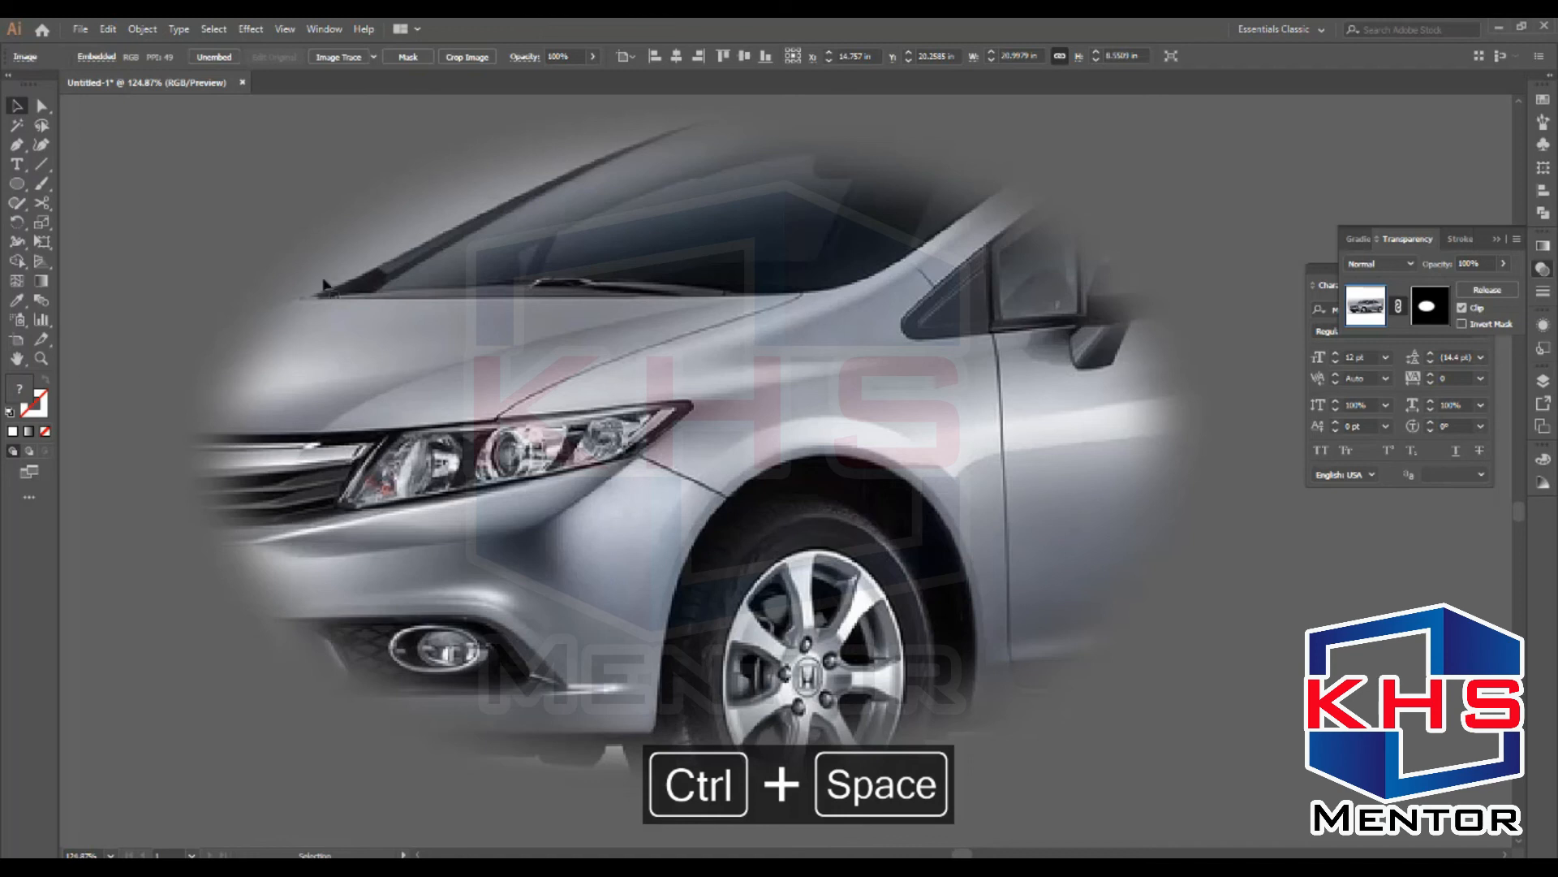
scroll(551, 407, down, 3)
click(631, 661)
click(633, 417)
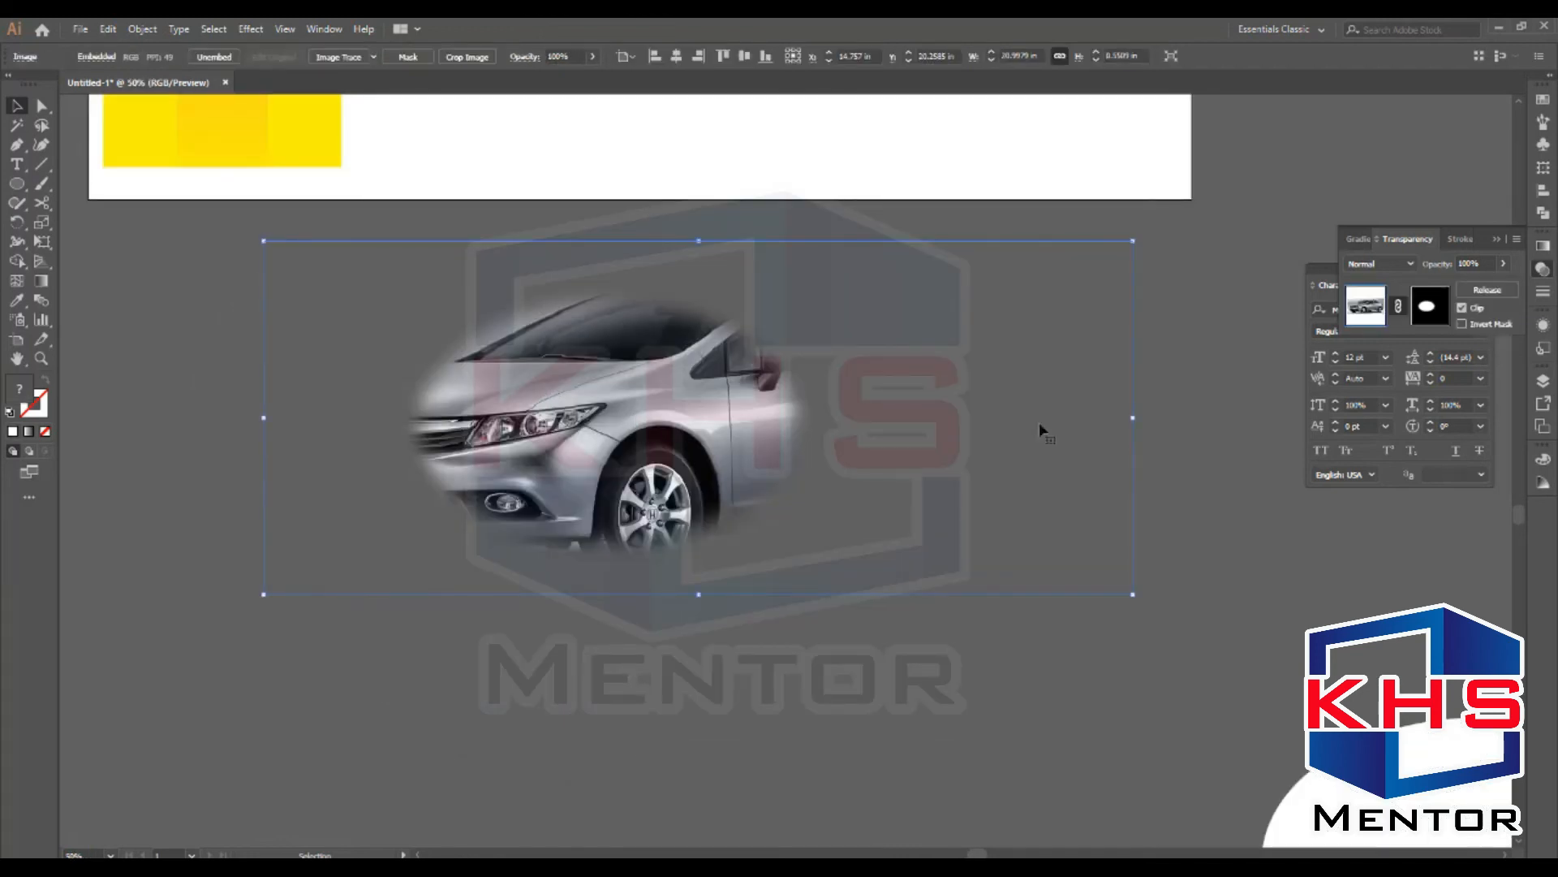
Step: Enlarge the ellipse inside the opacity mask to about 13.17 in wide and 8.37 in high, and return to editing the photo
click(1430, 307)
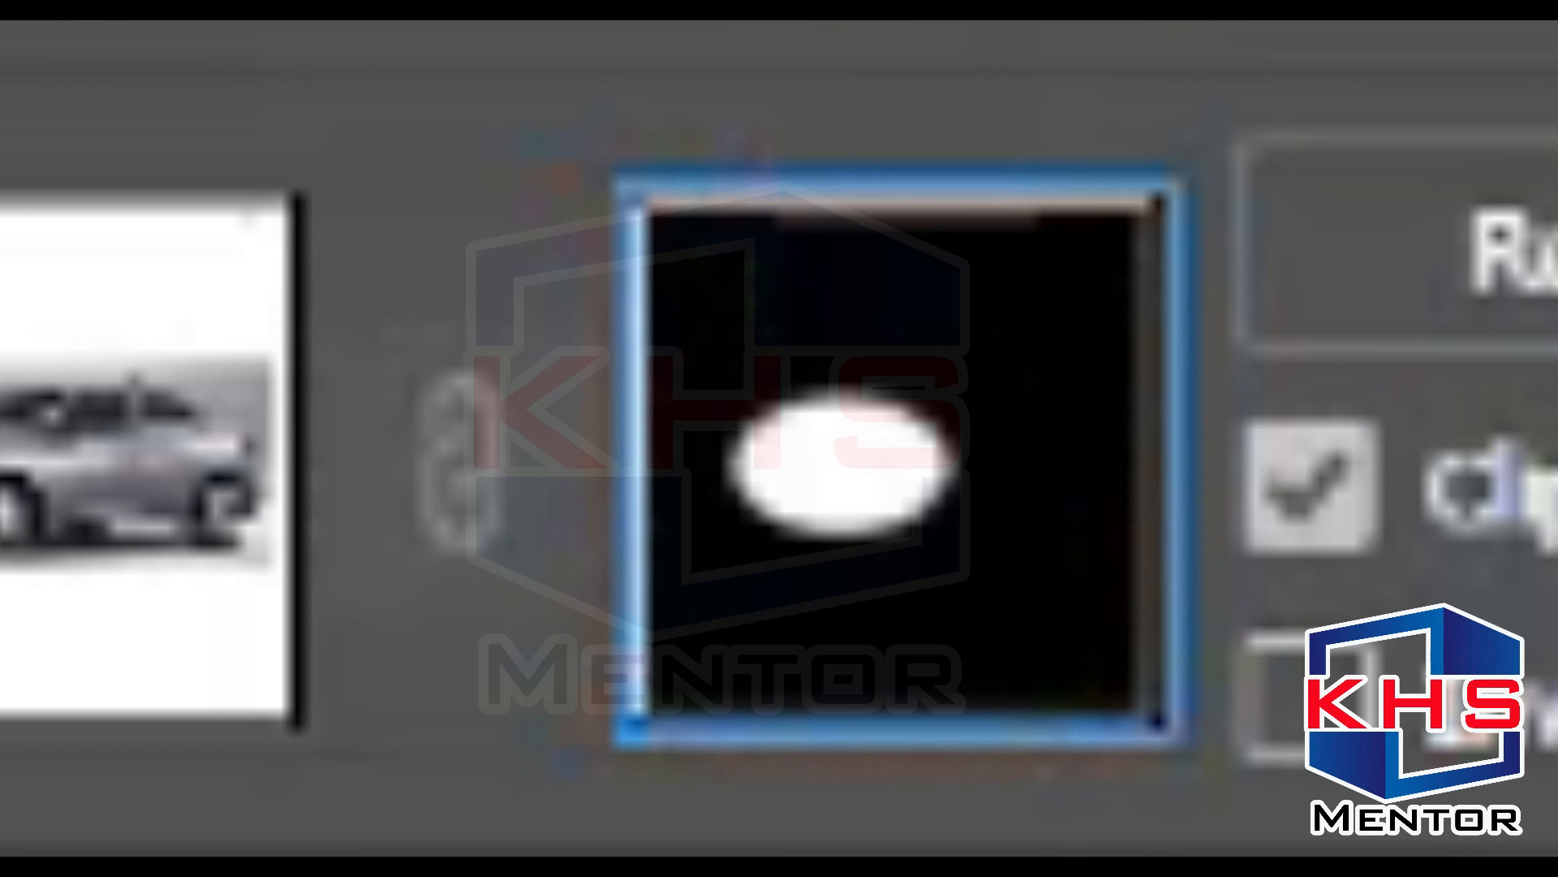
drag(794, 304, 896, 251)
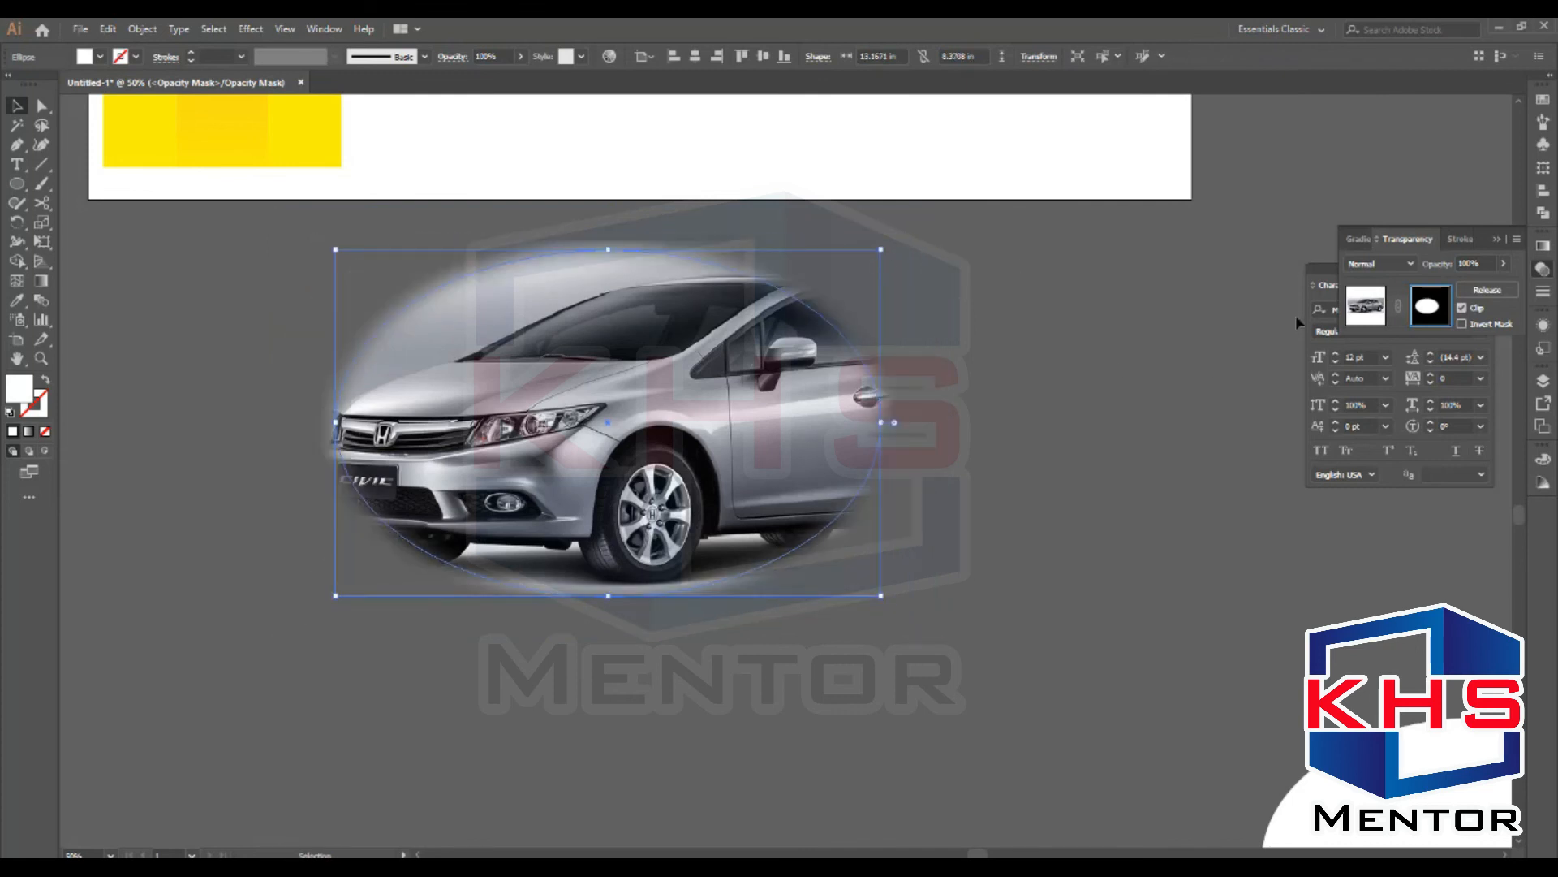
click(1371, 320)
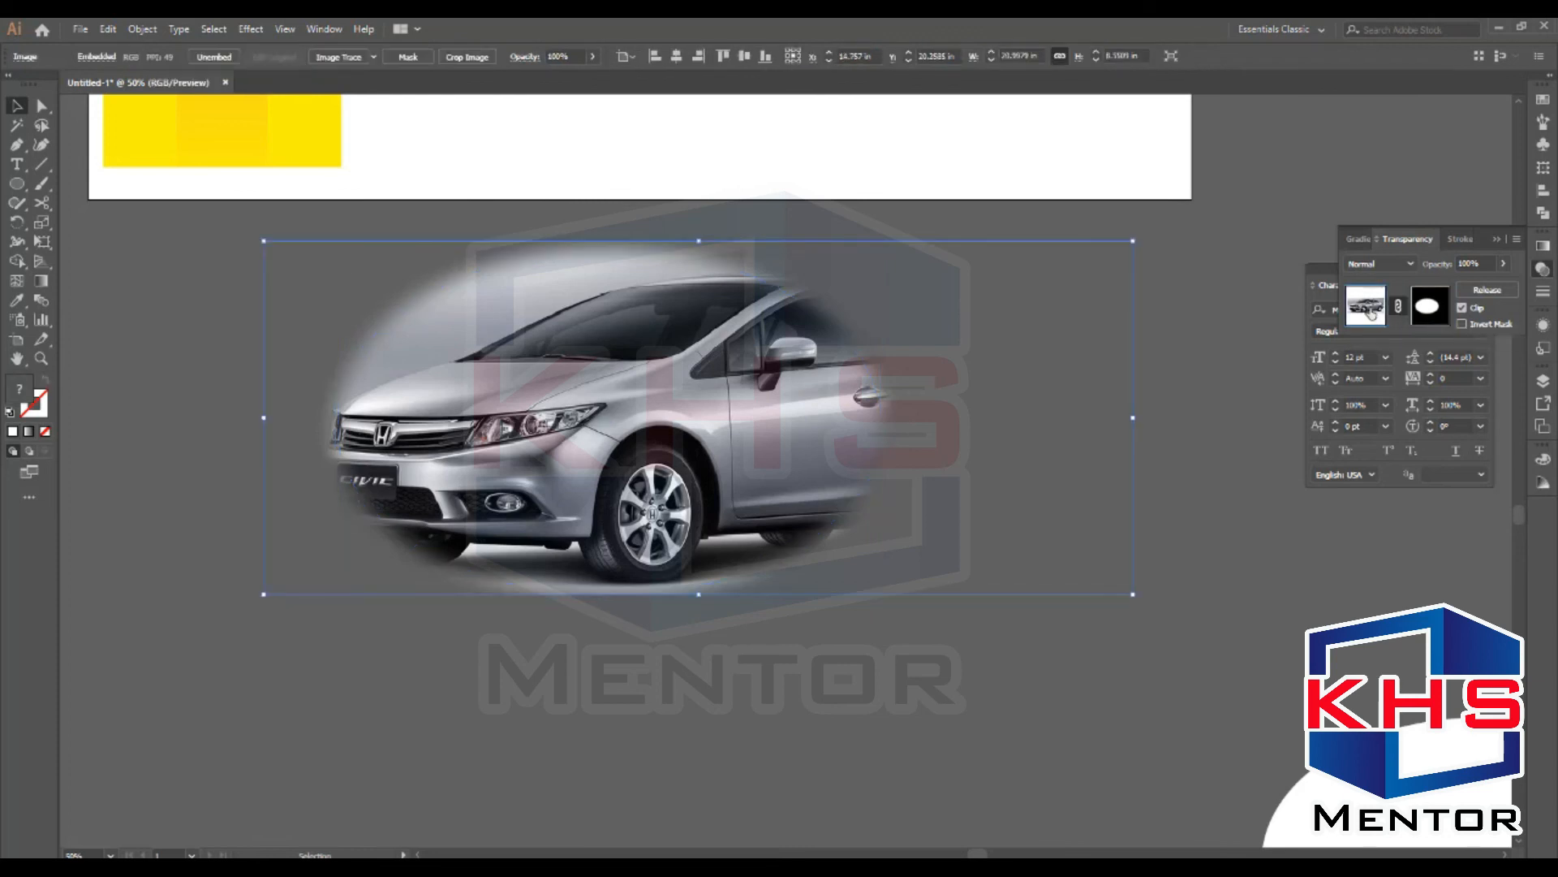
Step: Try to enlarge the masked car photo to about 23.62 in wide and undo the resizing
drag(1133, 241, 1189, 219)
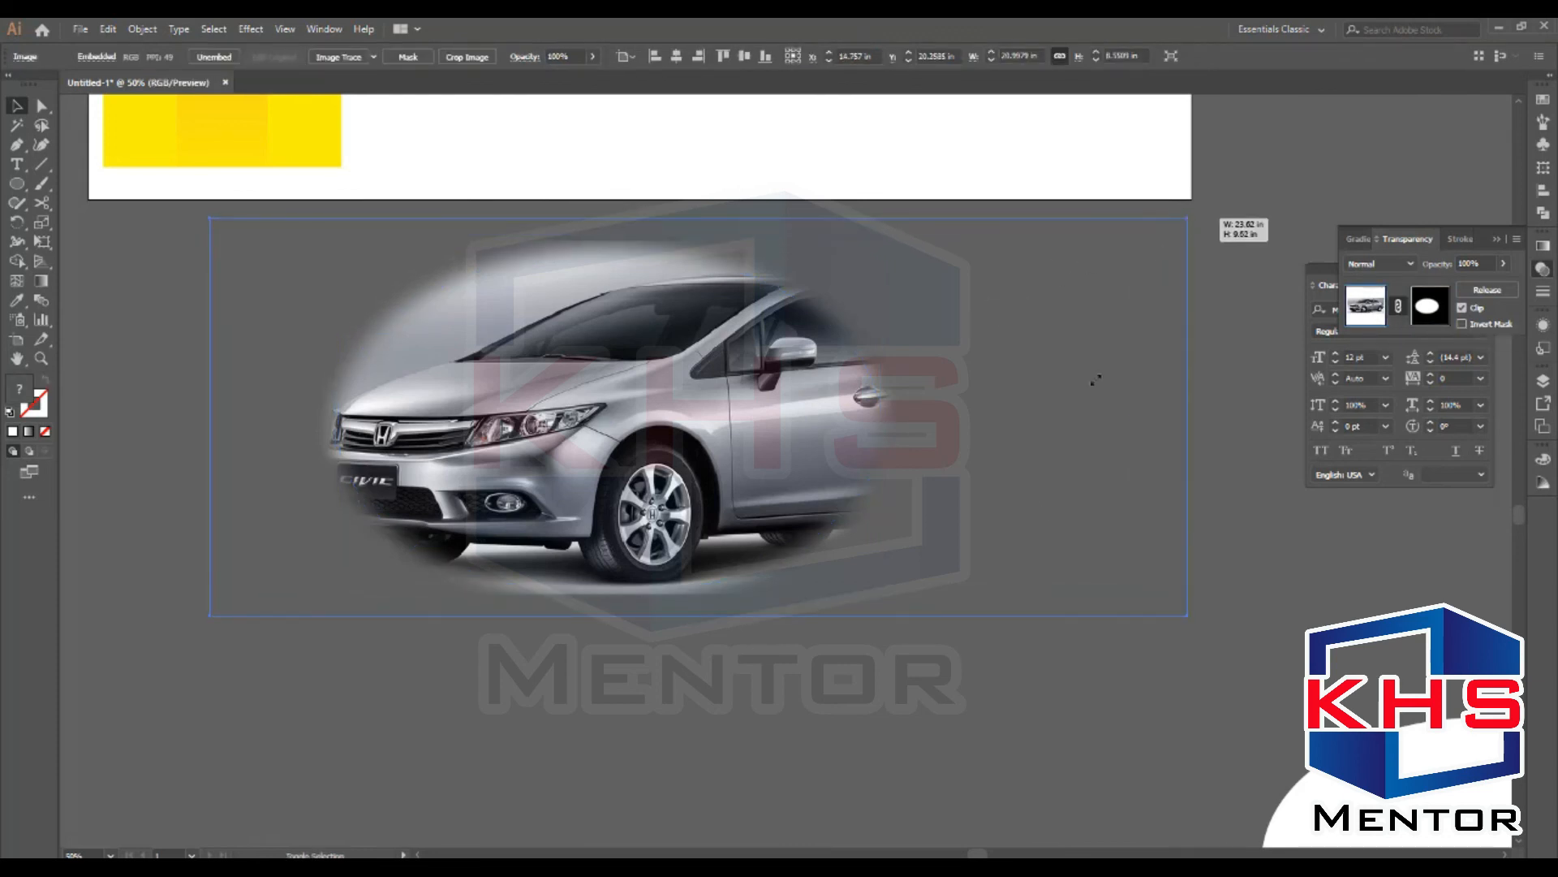
drag(1096, 380, 1096, 380)
key(ctrl+z)
key(ctrl+z)
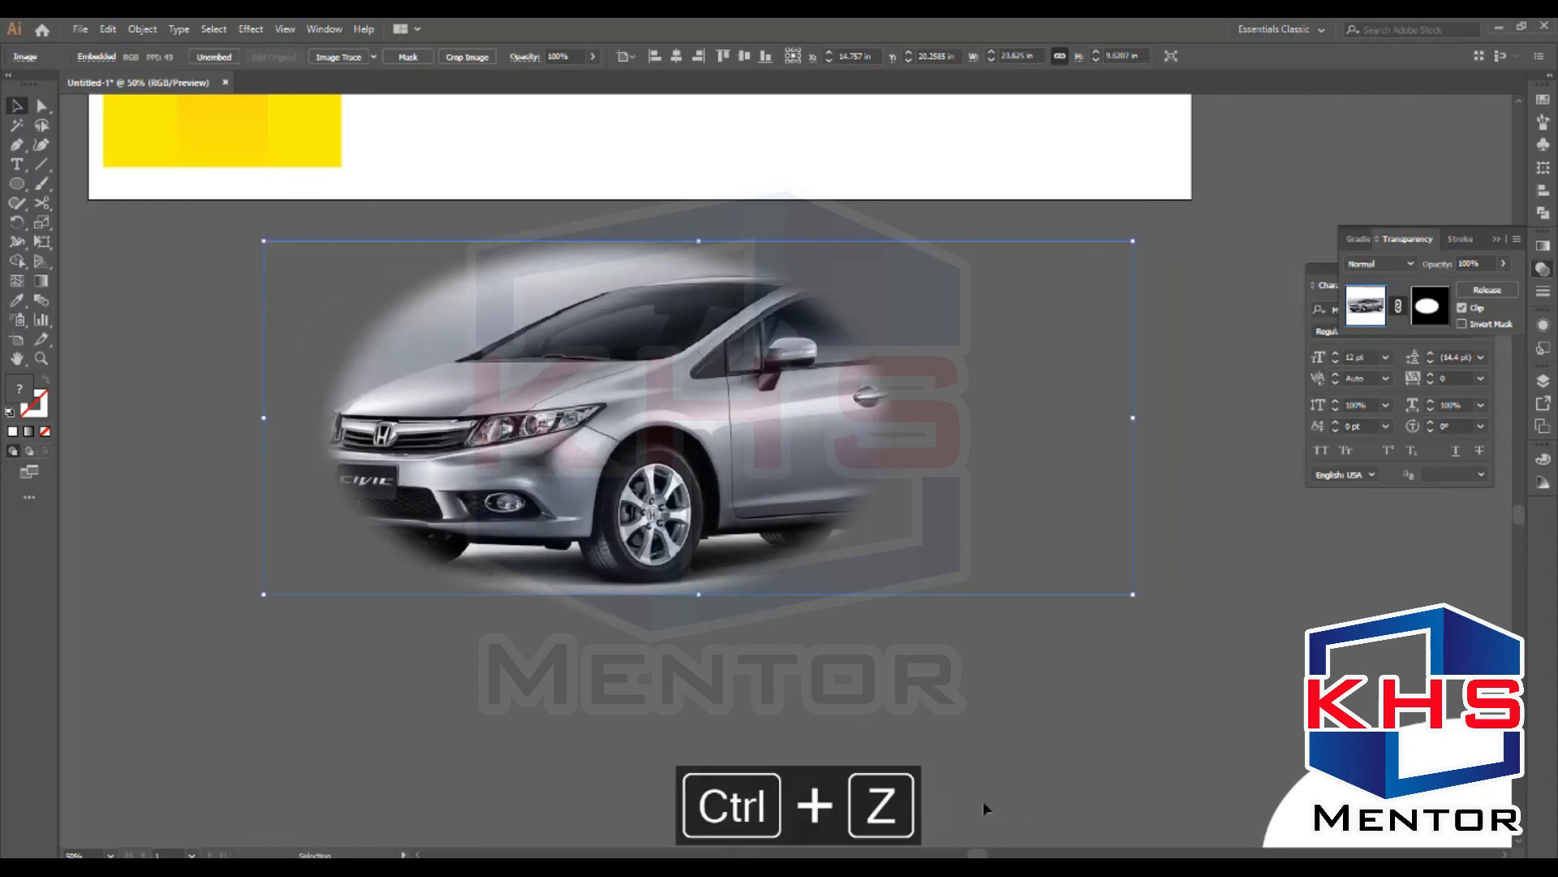
Step: Move the masked car photo from the canvas onto the artboard, beside the yellow Oppacity Mask example
click(982, 748)
click(733, 500)
scroll(705, 456, down, 2)
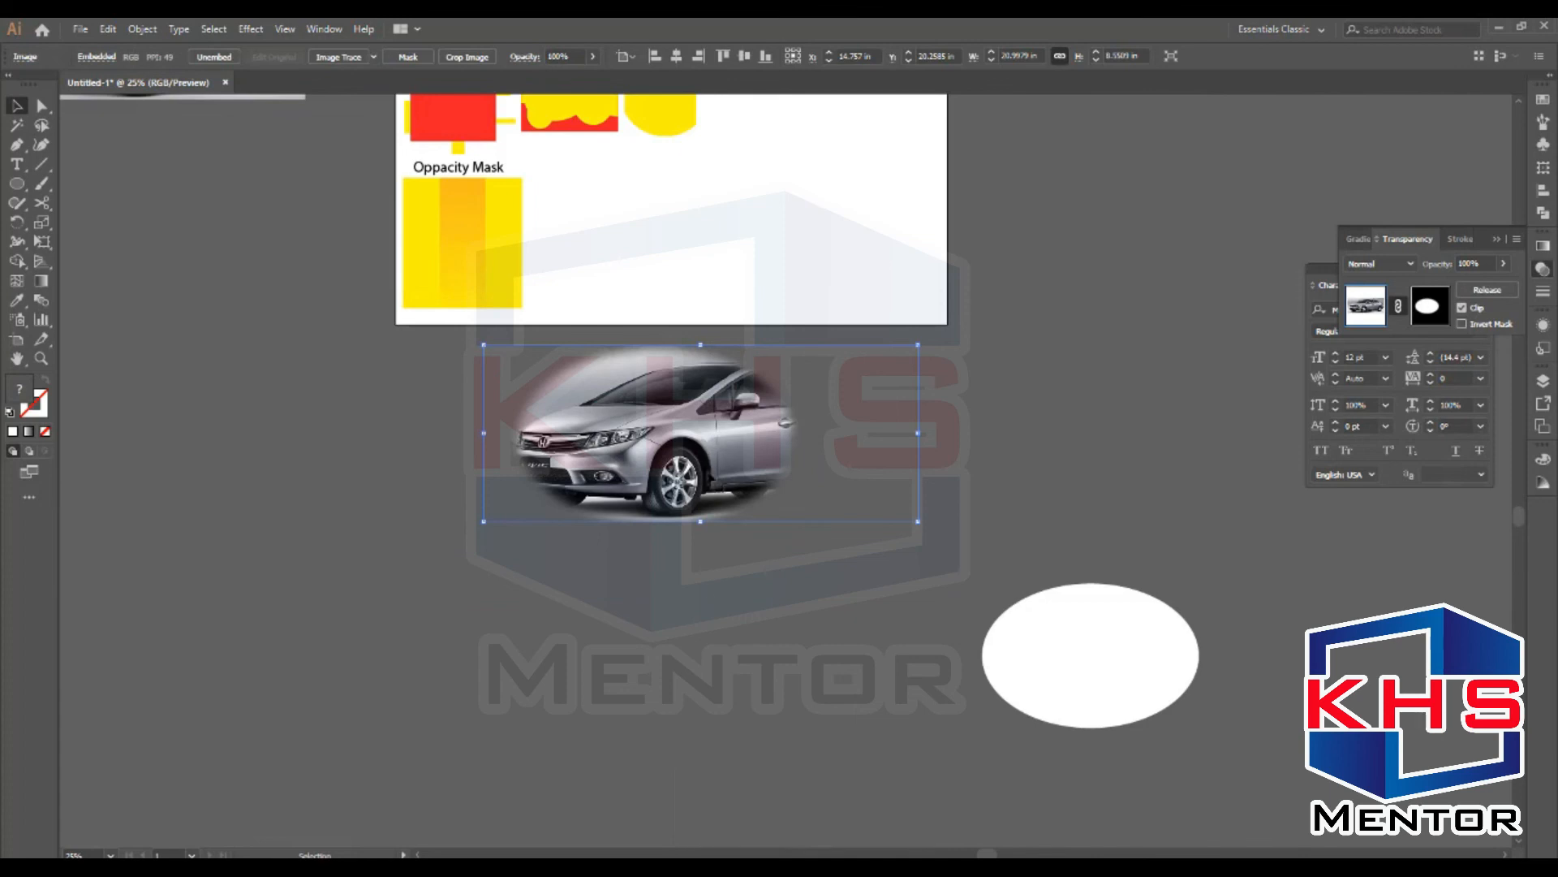
drag(646, 436, 919, 362)
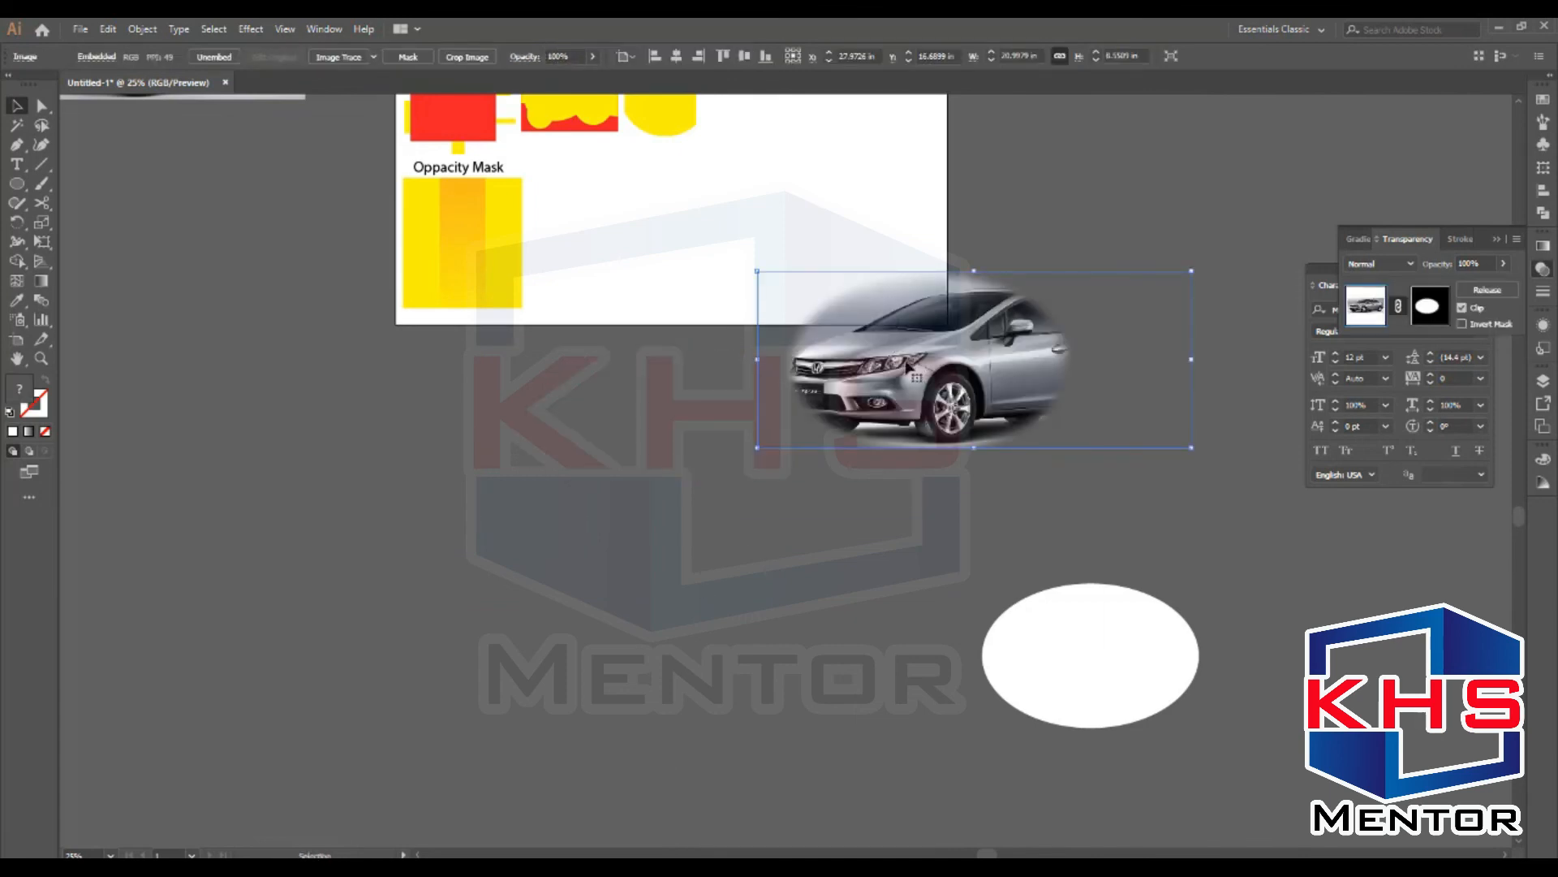
drag(560, 204, 594, 373)
drag(1003, 542, 772, 433)
Step: Try to bring the existing Oppacity Mask label above the car photo and undo the change to its group
key(ctrl+space)
drag(592, 319, 825, 463)
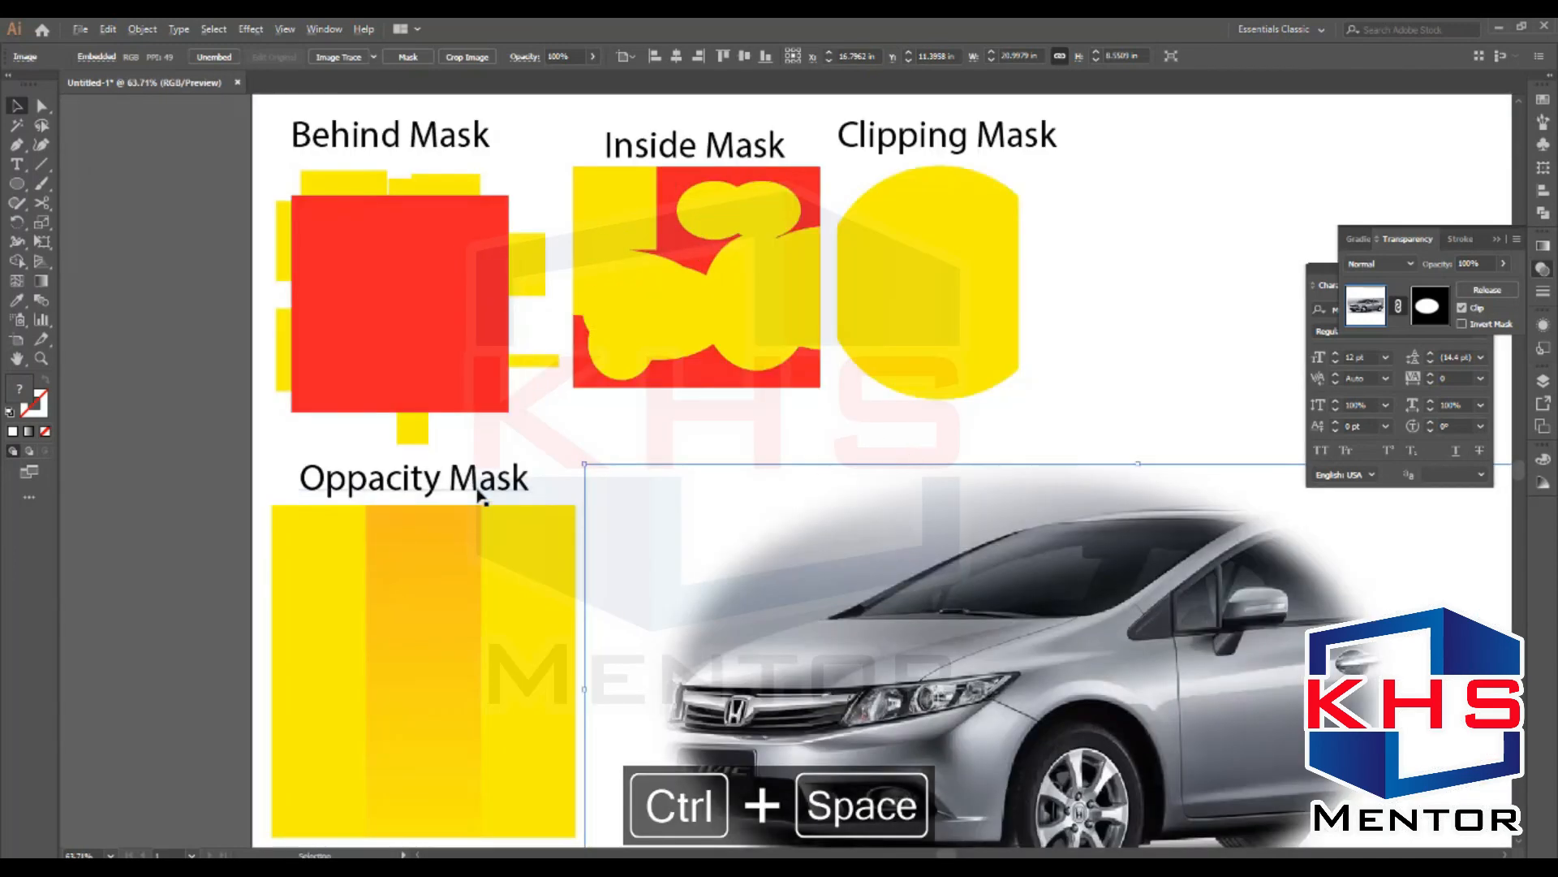
drag(701, 467, 954, 473)
key(ctrl+z)
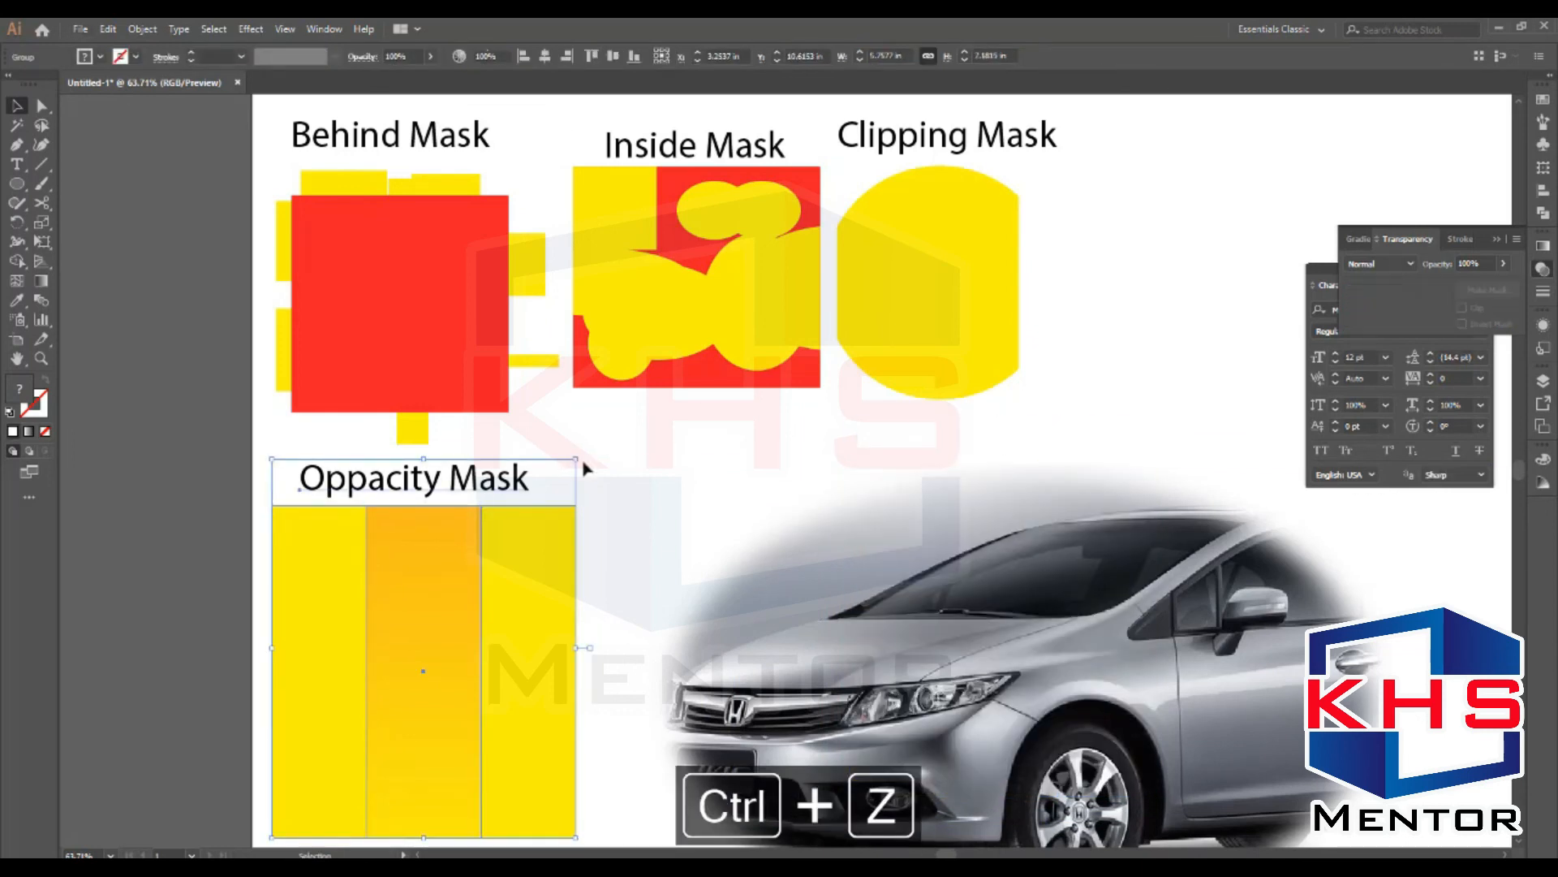
Step: Copy the Clipping Mask label to above the masked car photo and change its text to "Oppacity Mask"
click(584, 463)
drag(915, 153, 938, 453)
key(ctrl+a)
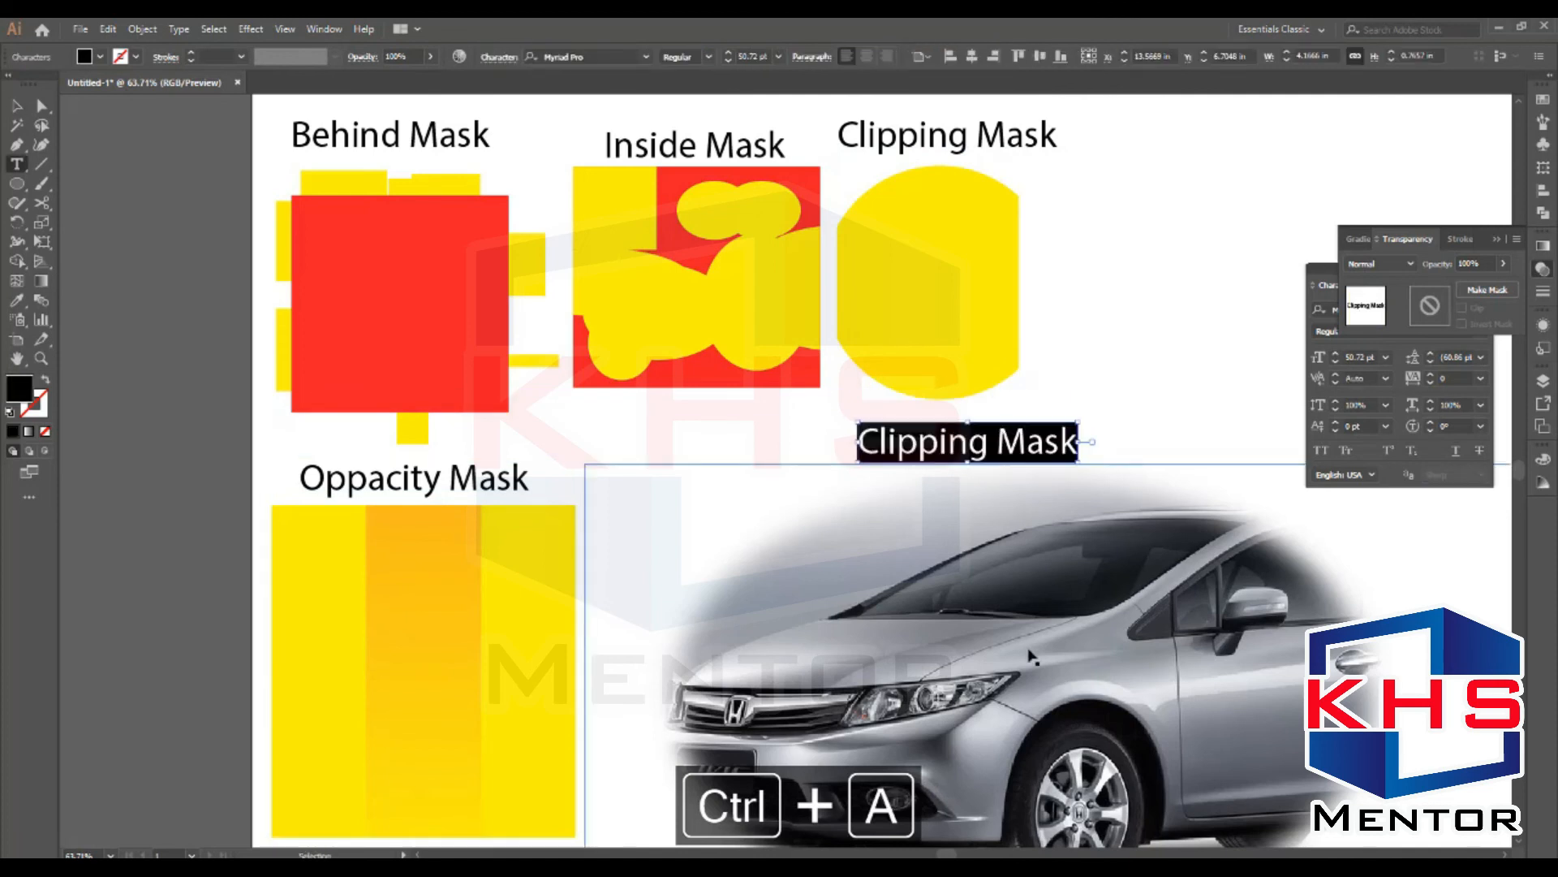
text(Oppa)
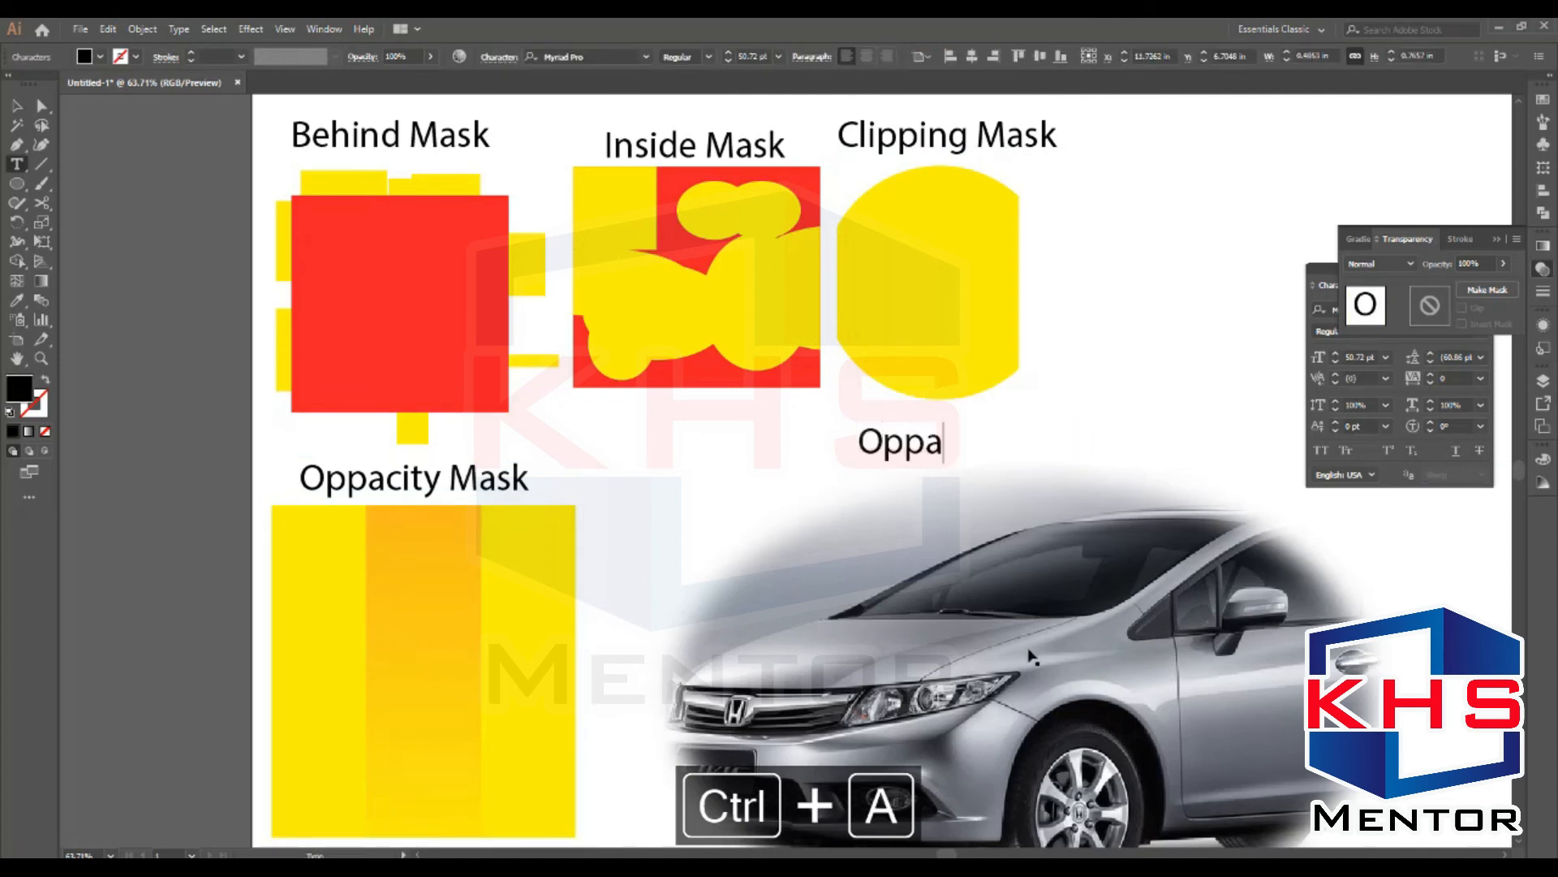
text(city Mask)
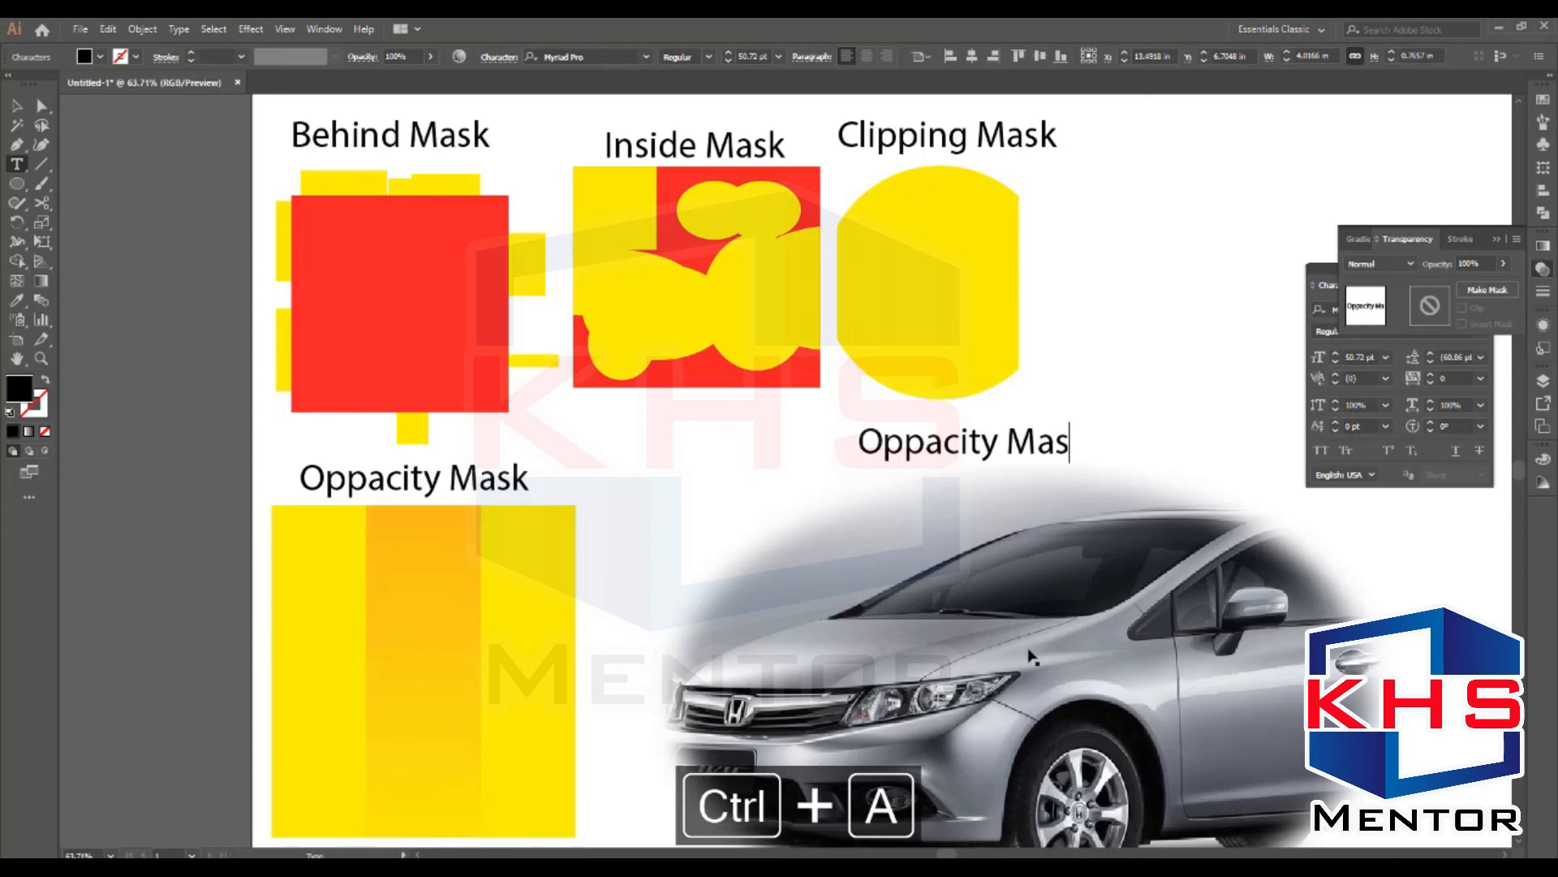
key(Escape)
Step: Nudge the masked car photo slightly up toward its label and clear the selection
key(ctrl+1)
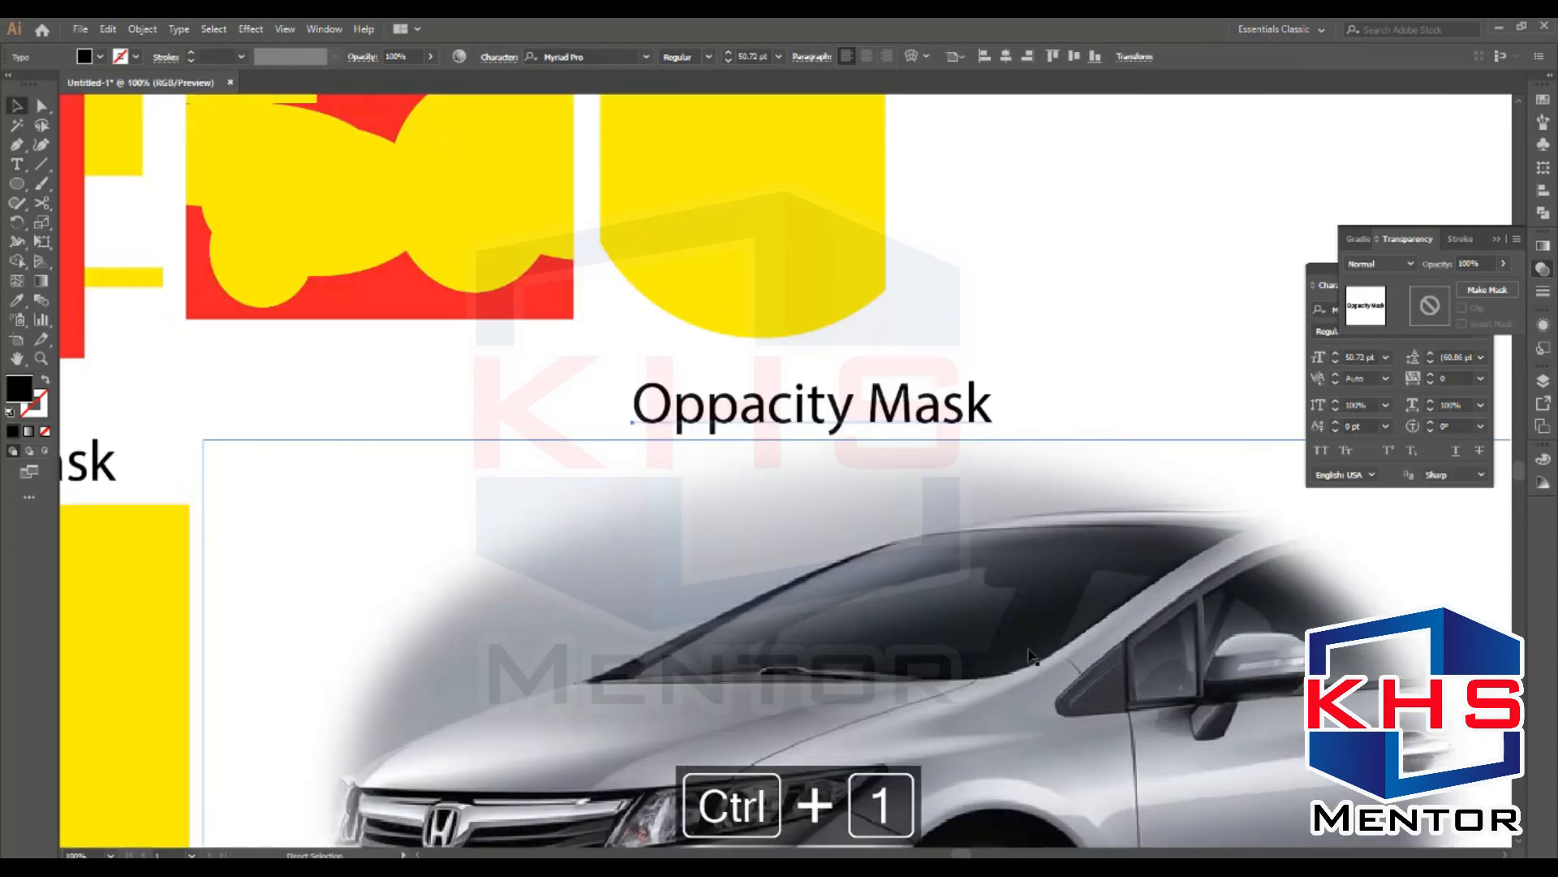
key(ctrl+0)
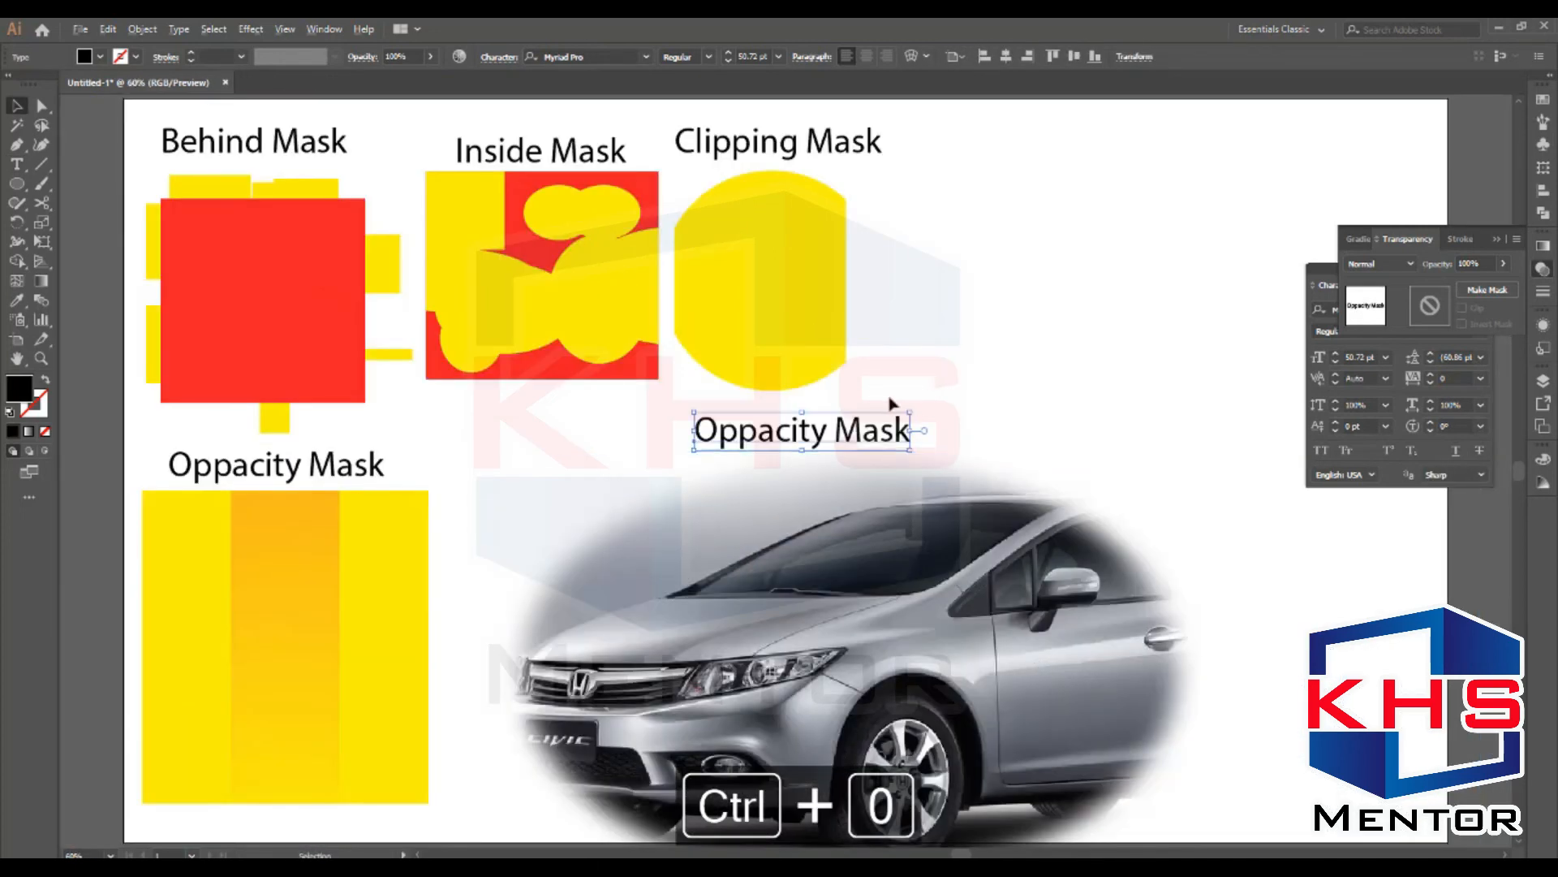
scroll(891, 404, down, 2)
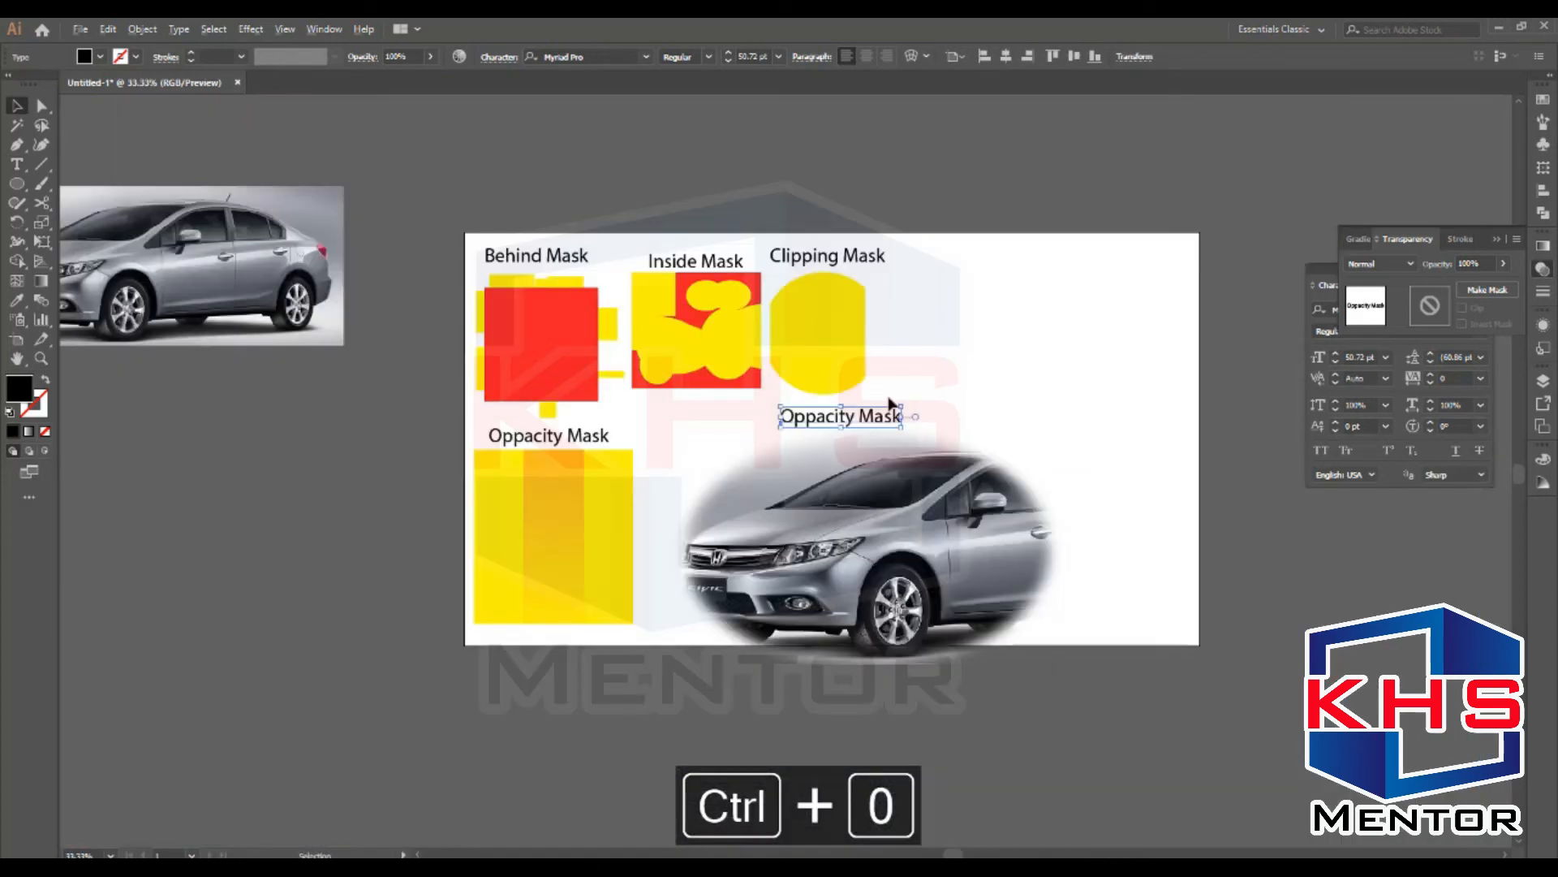
click(893, 533)
click(1024, 279)
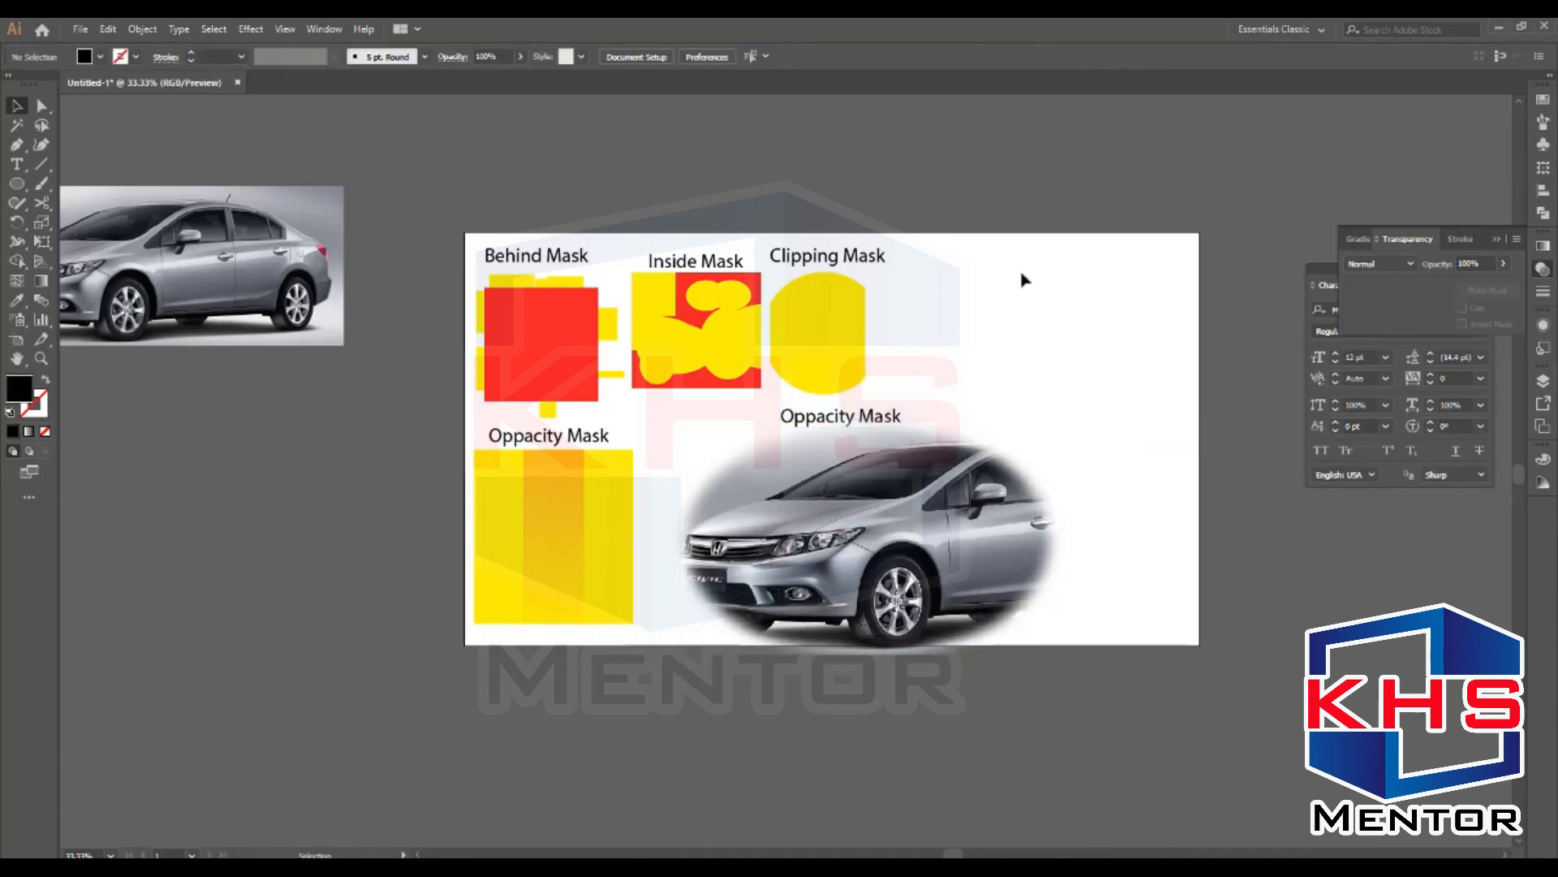